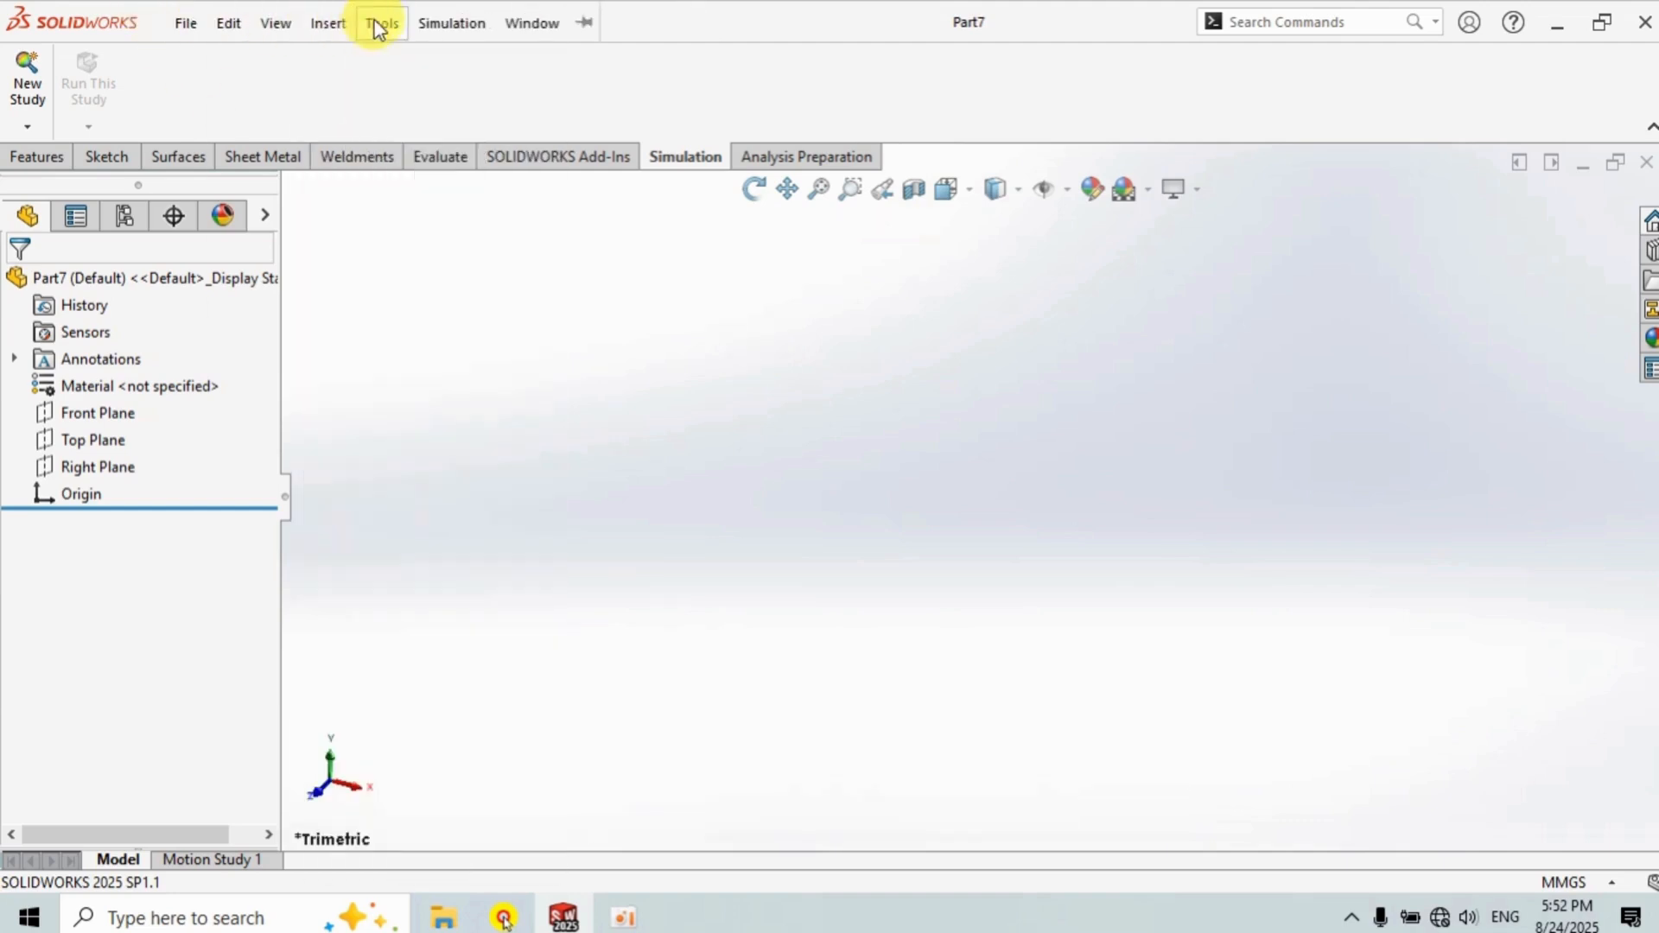
Open the Simulation verification problems help and display the Deflection of a Cantilever Beam problem description.
{"action": "mouse_move", "coordinate": [168, 7]}
{"action": "left_click", "coordinate": [399, 19]}
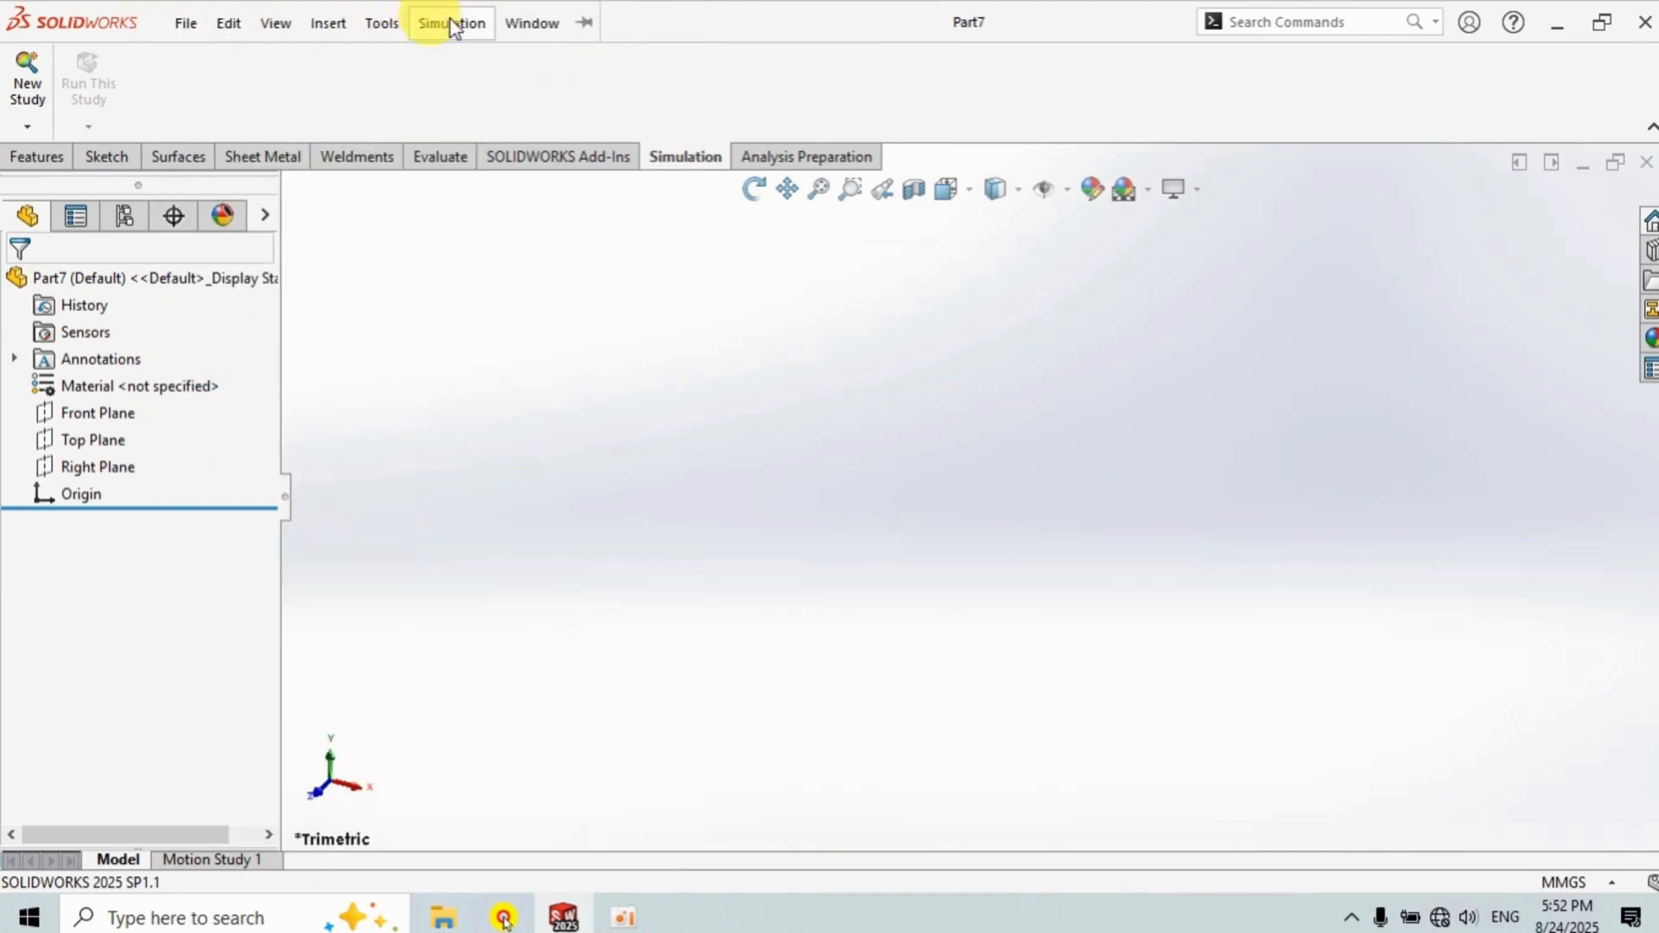
{"action": "mouse_move", "coordinate": [449, 26]}
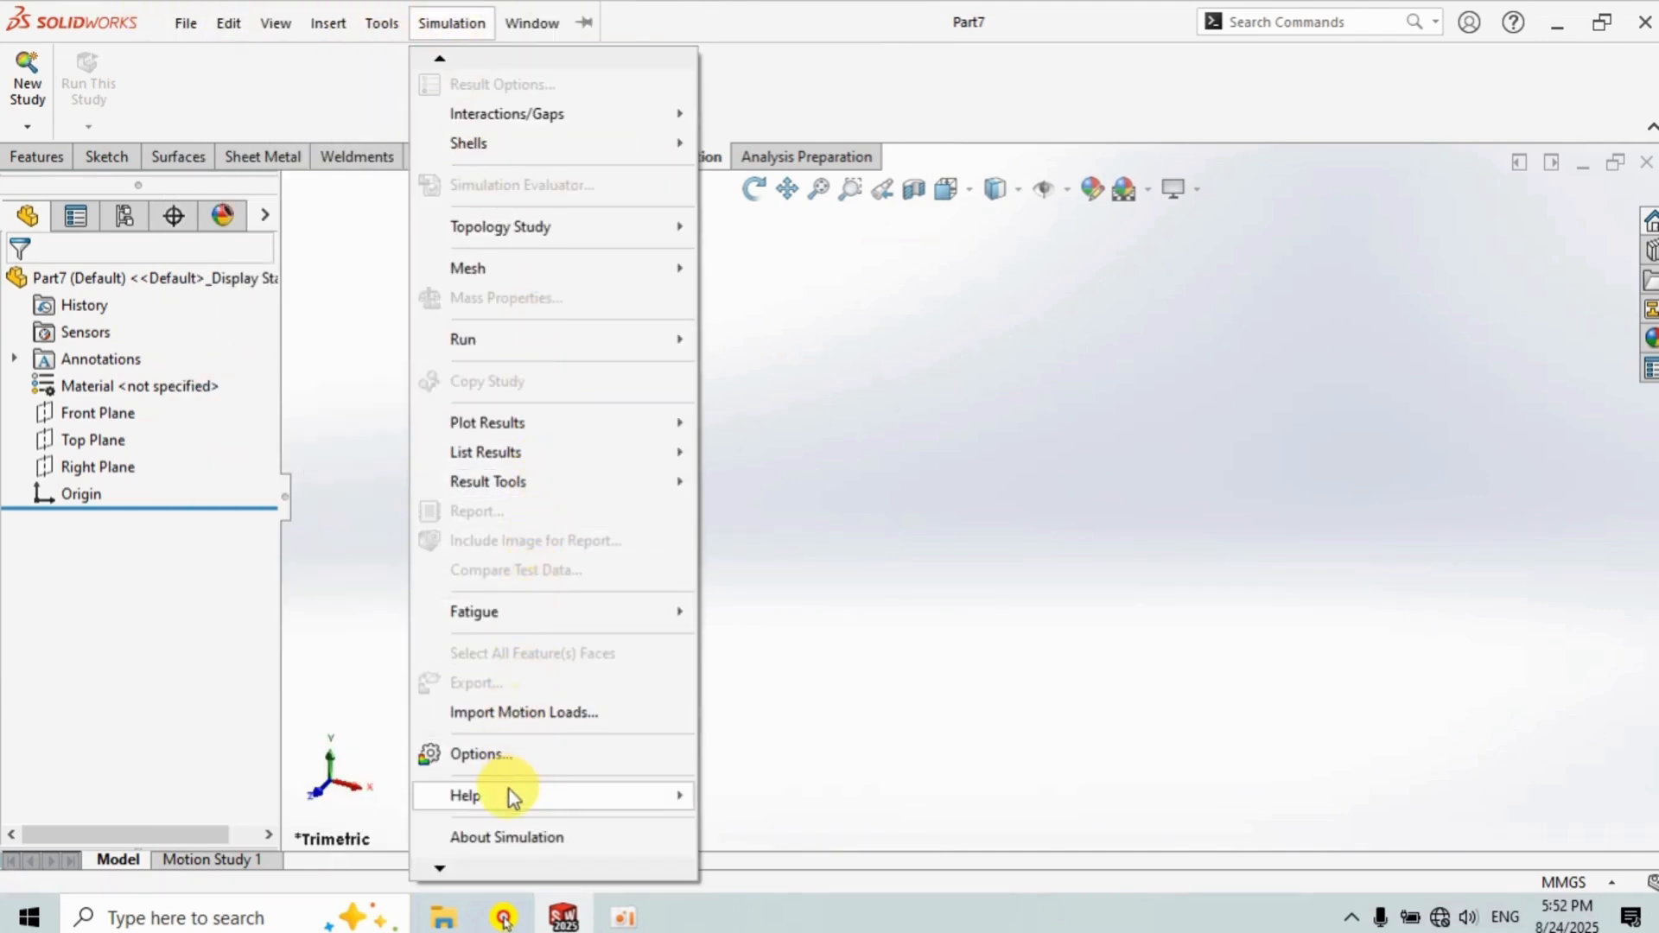
{"action": "mouse_move", "coordinate": [510, 794]}
{"action": "left_click", "coordinate": [942, 674]}
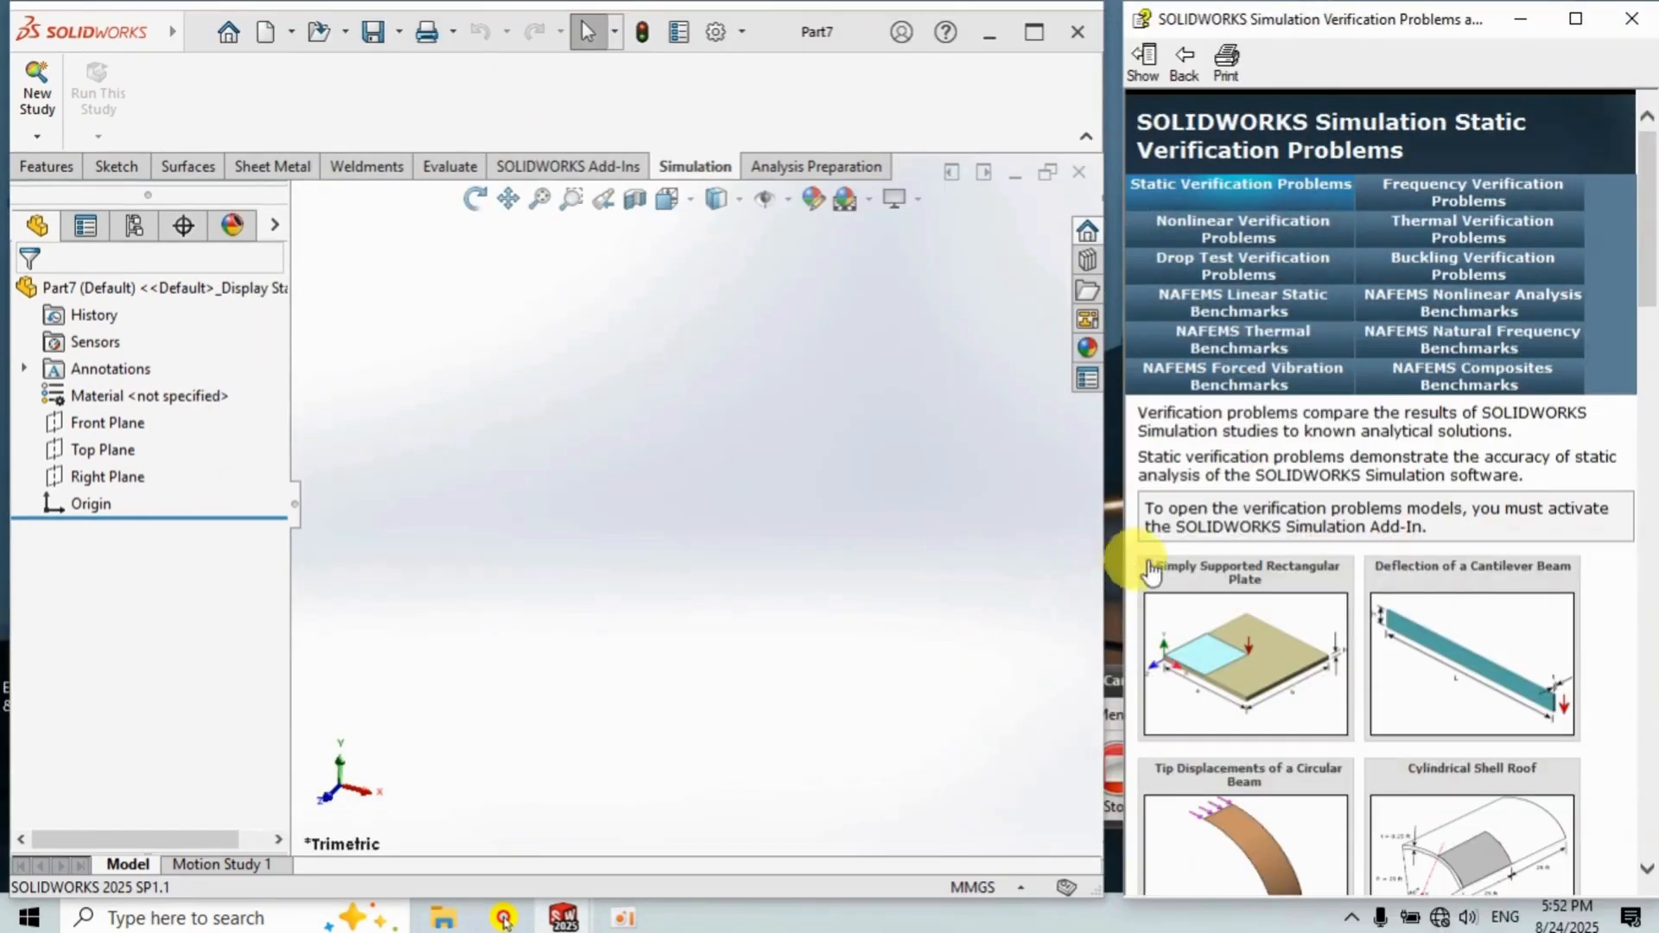
{"action": "left_click", "coordinate": [1541, 650]}
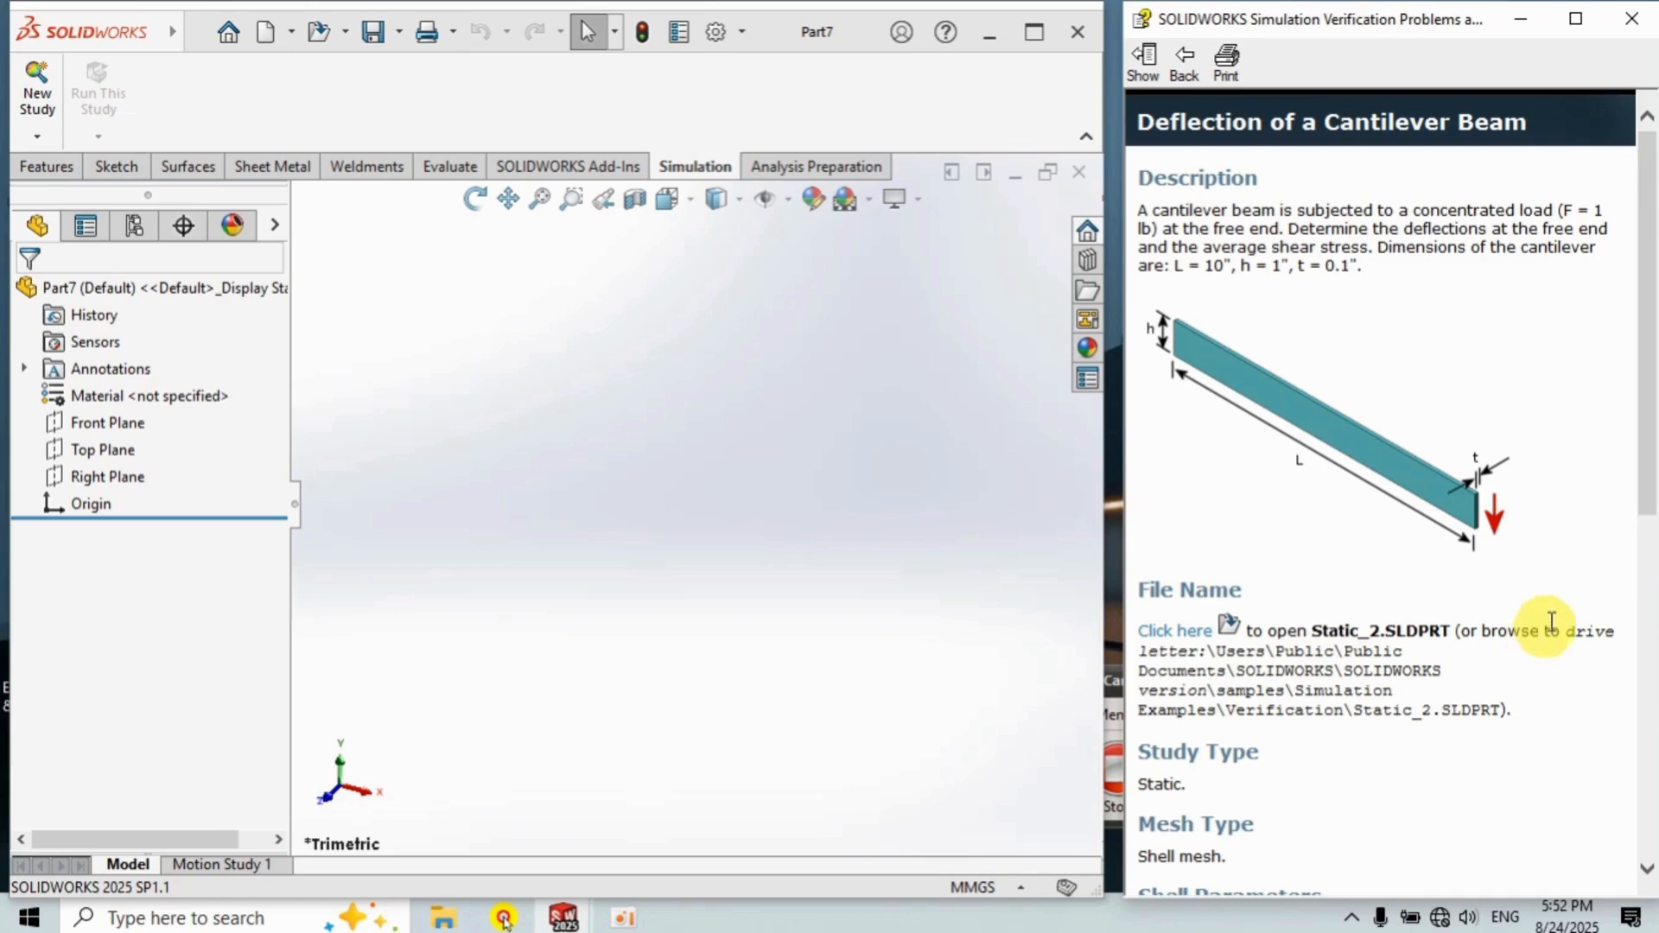
{"action": "left_click_drag", "start_coordinate": [1647, 504], "coordinate": [1634, 429]}
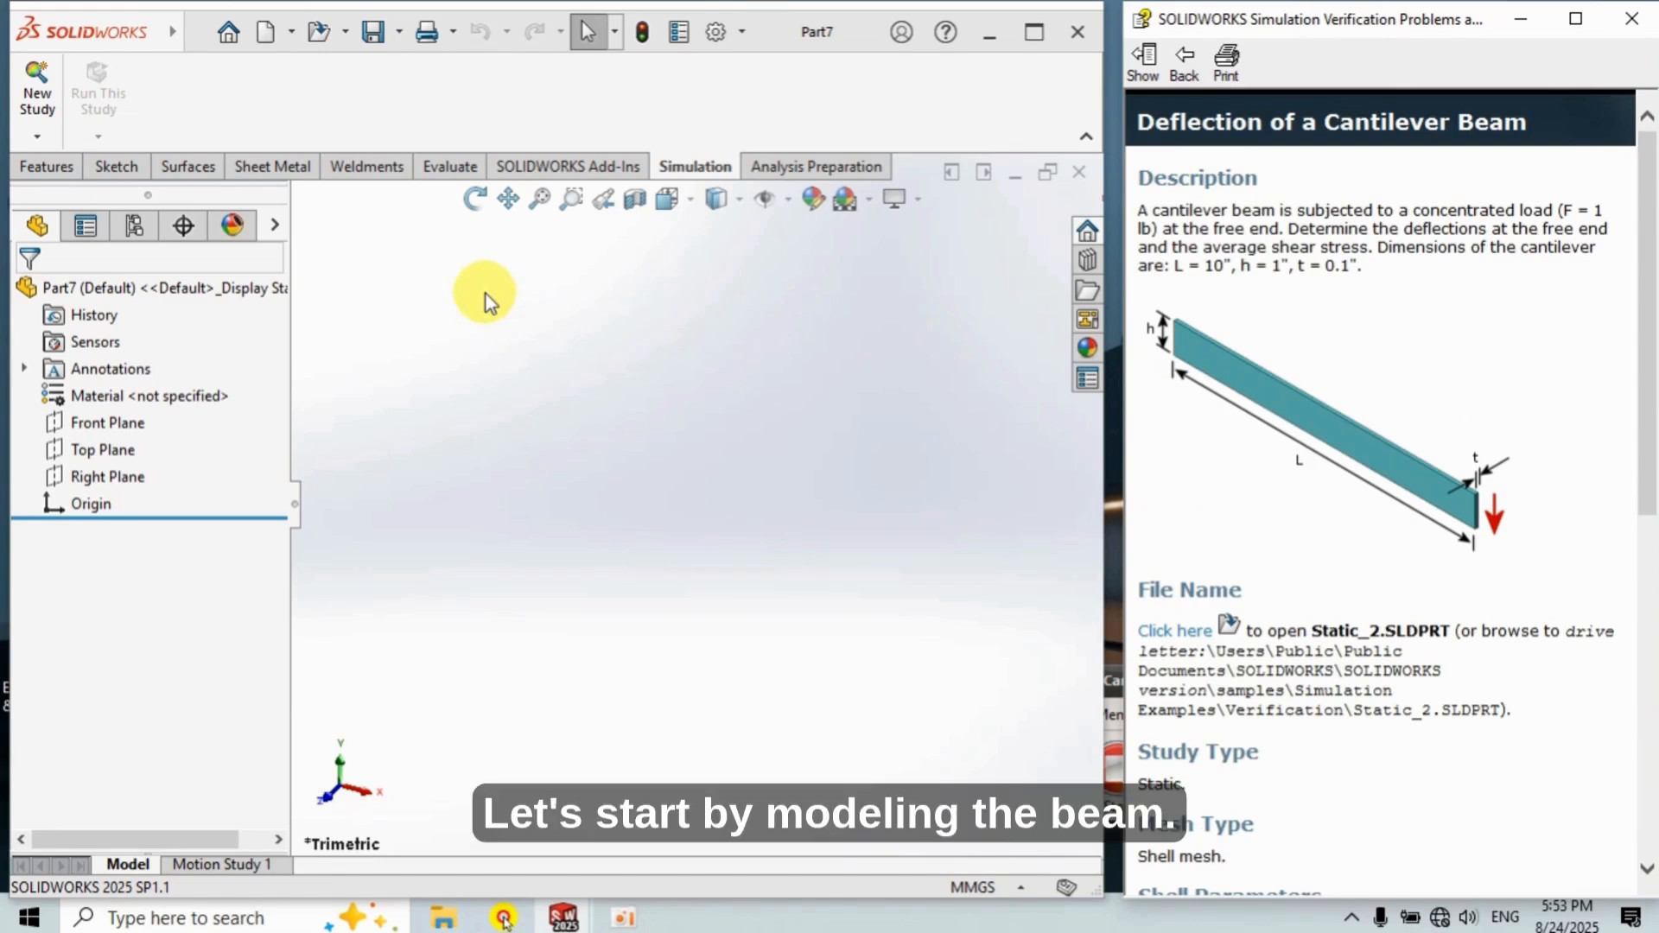
Switch the document unit system to IPS (inch, pound, second).
{"action": "left_click", "coordinate": [121, 168]}
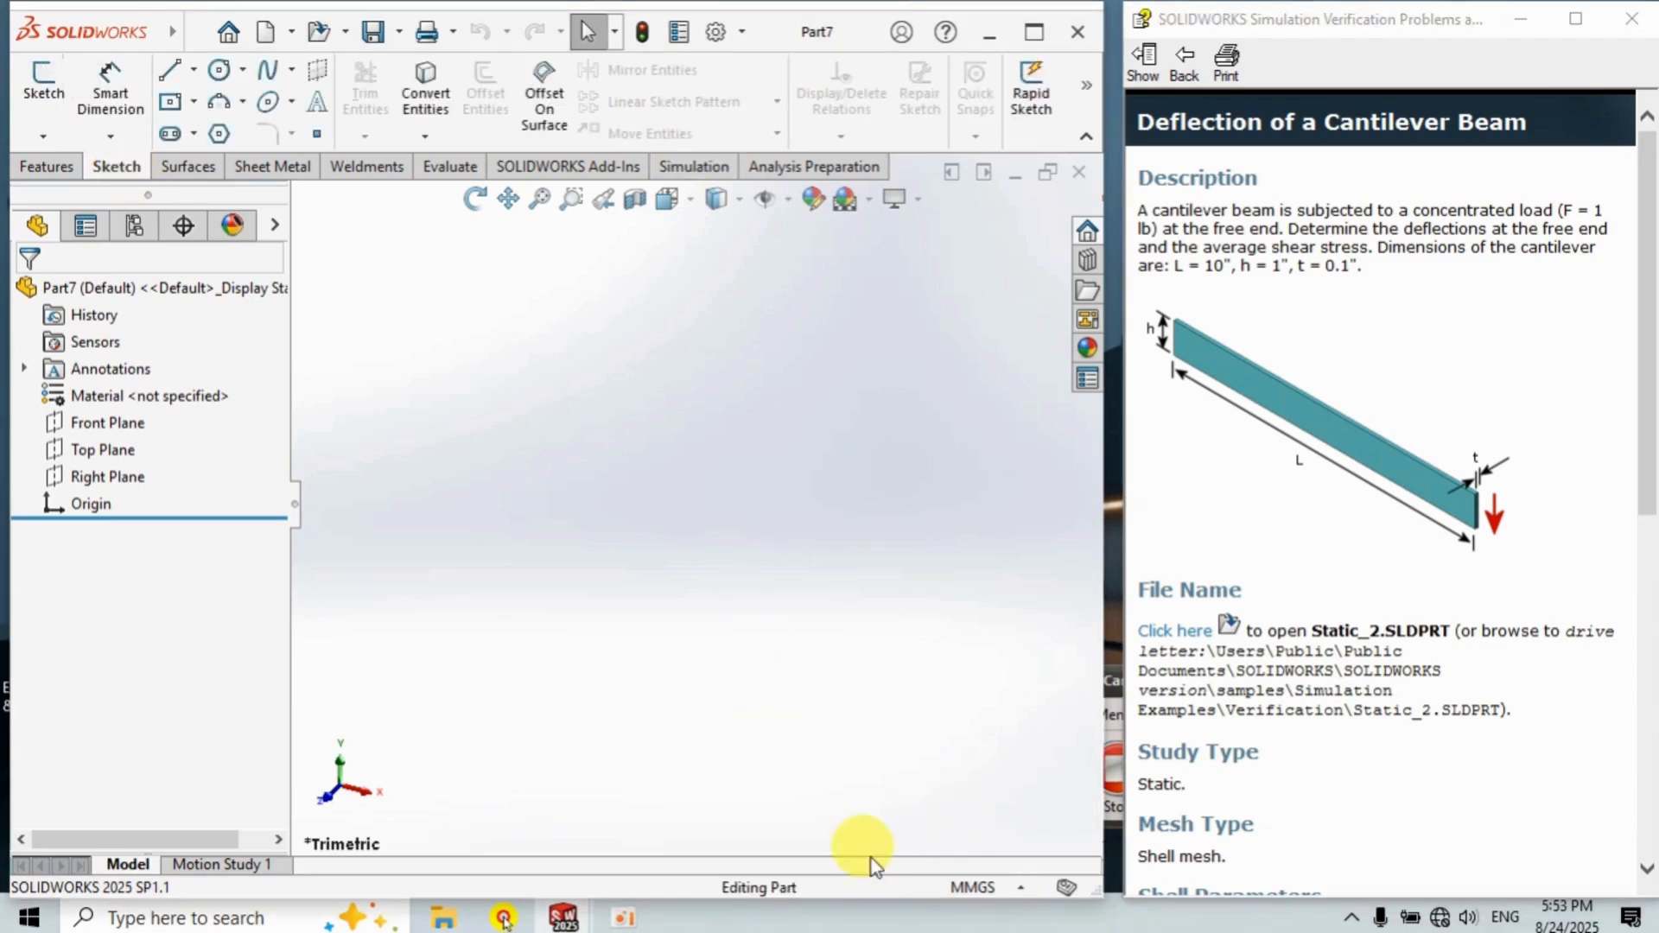
{"action": "left_click", "coordinate": [944, 892]}
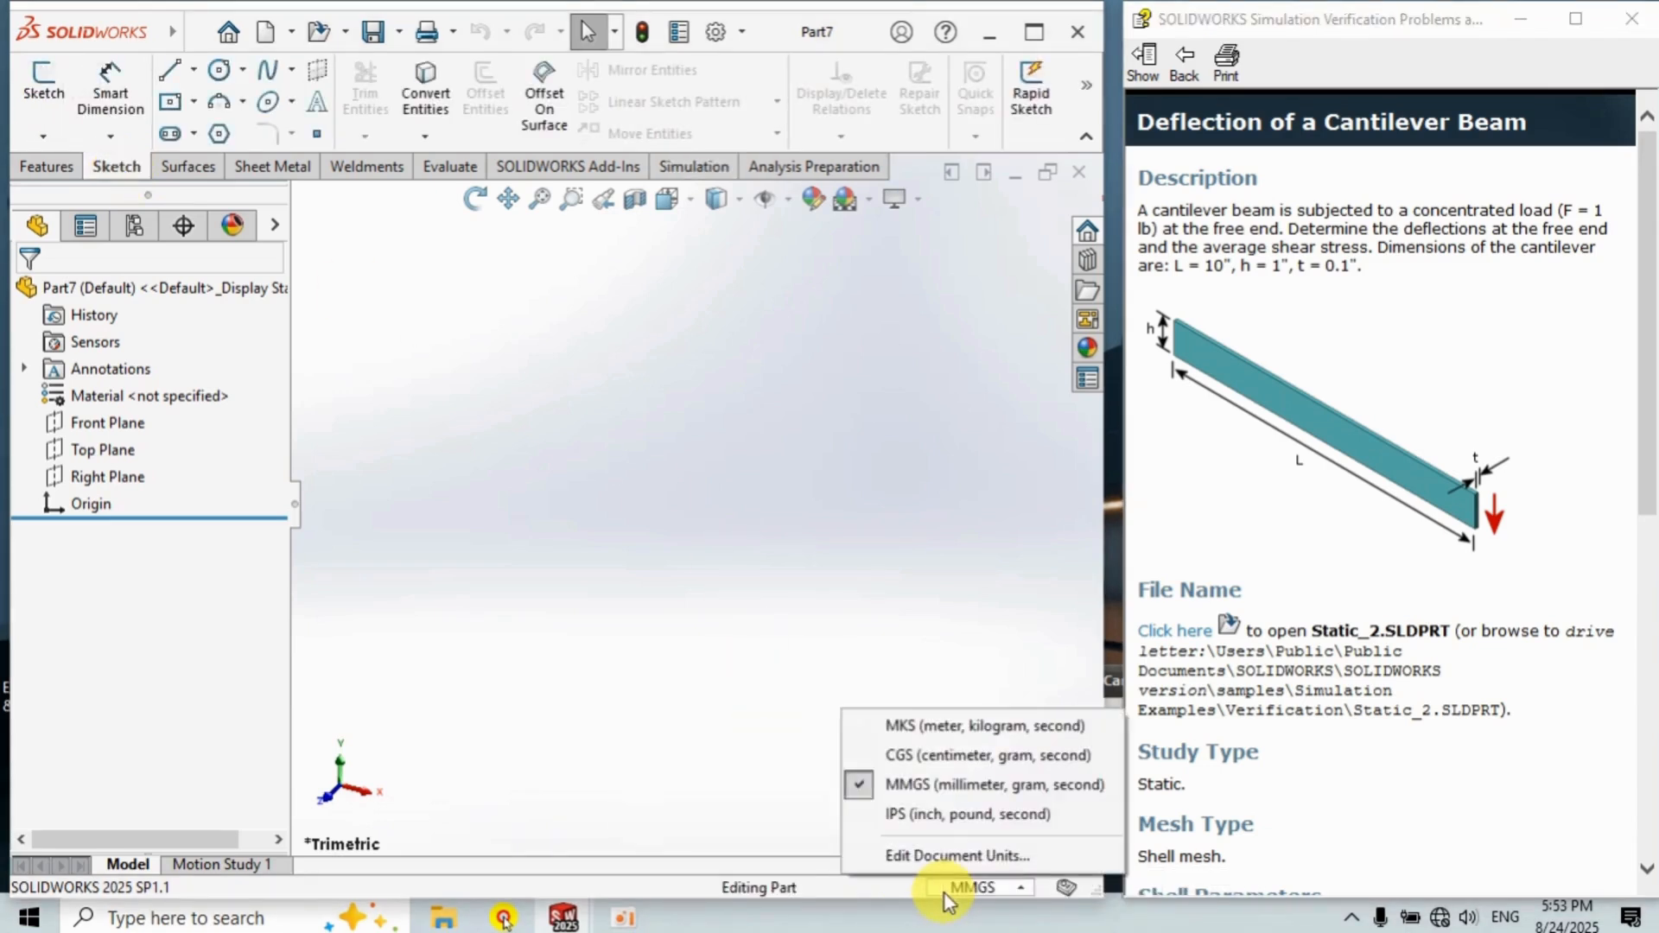
{"action": "left_click", "coordinate": [941, 817]}
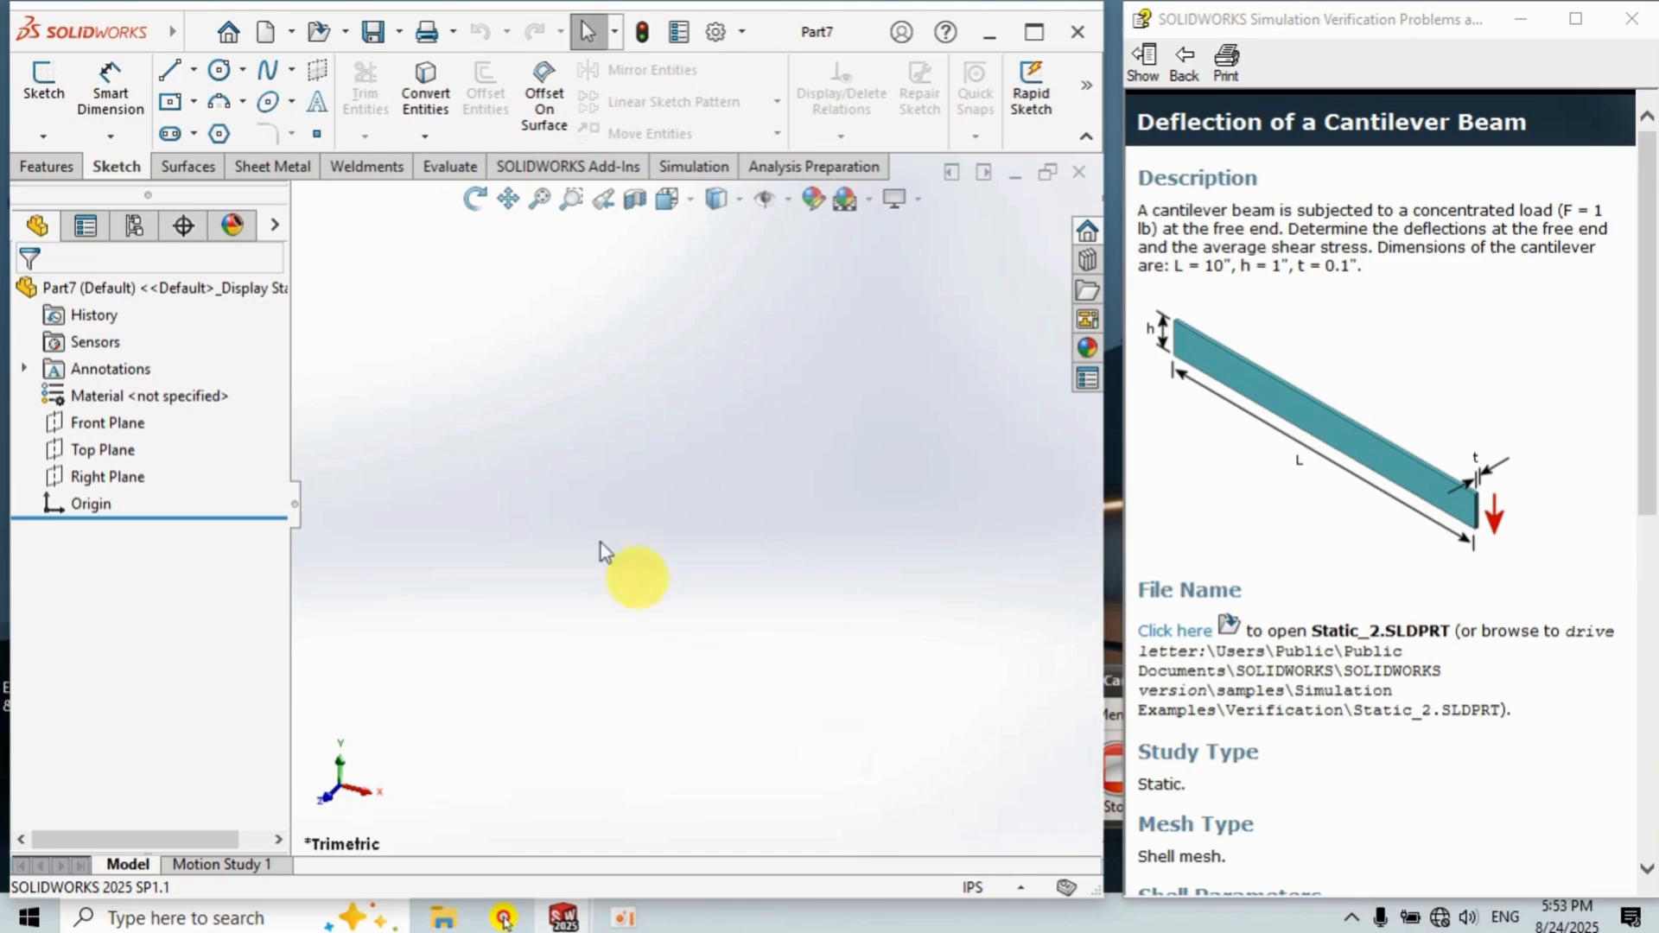
Start a sketch on the Front Plane and draw a center rectangle centred on the origin.
{"action": "left_click", "coordinate": [43, 82]}
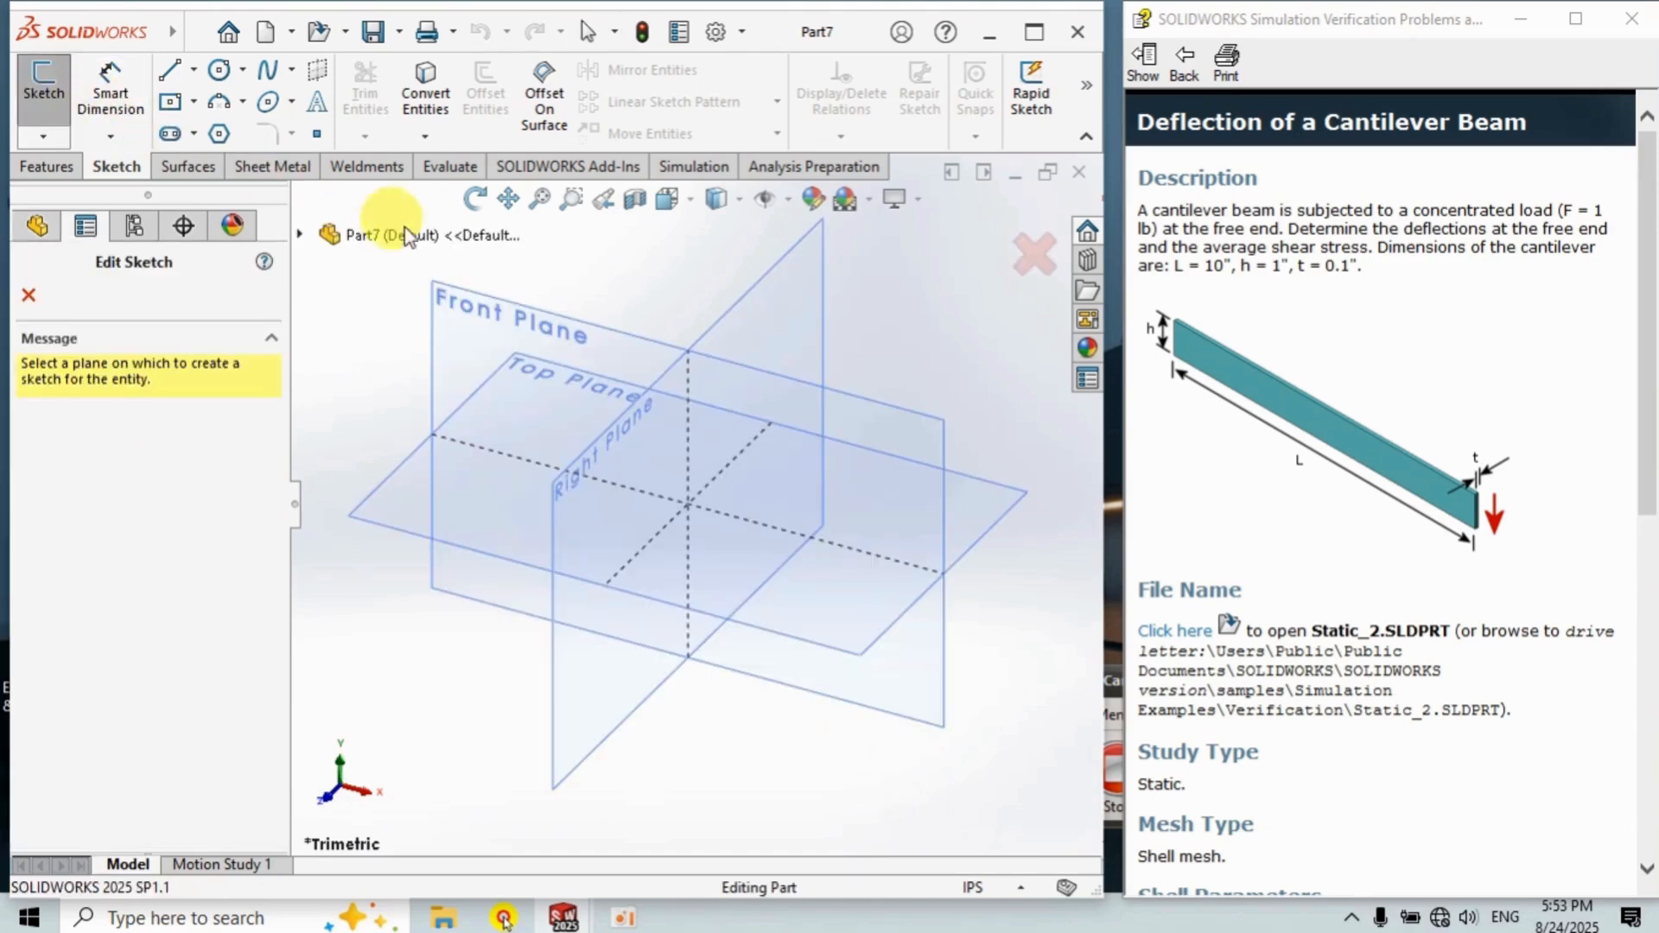
{"action": "left_click", "coordinate": [503, 309]}
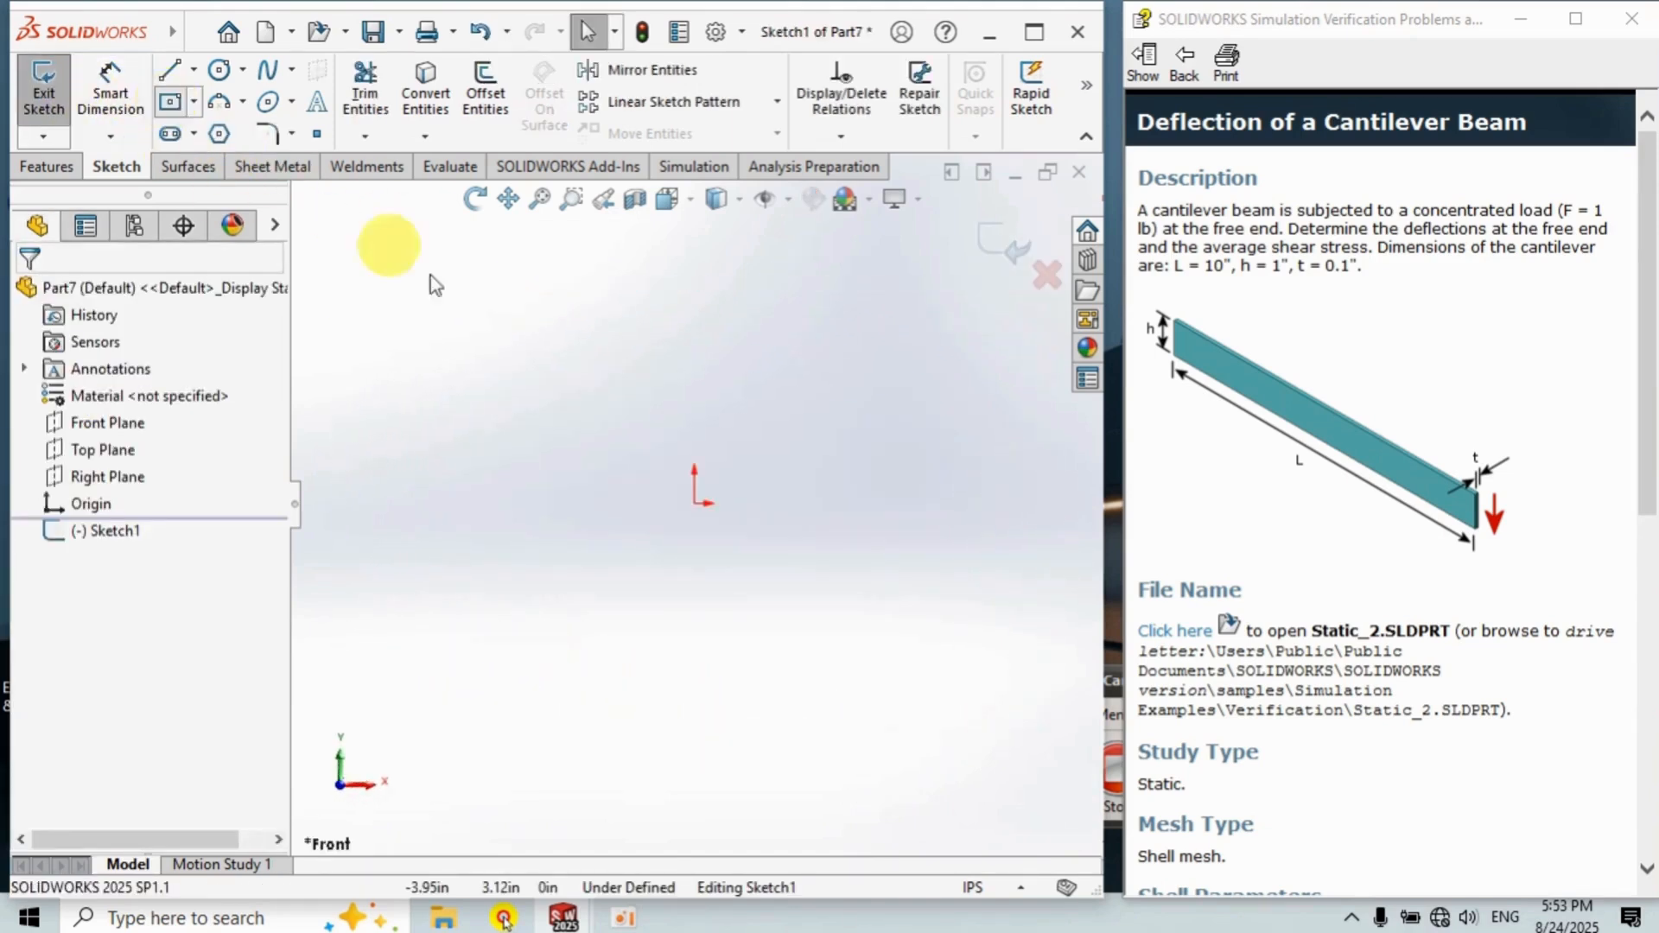
{"action": "left_click", "coordinate": [694, 503]}
{"action": "left_click", "coordinate": [725, 338]}
Dimension the rectangle's height to 1 in and its width to 0.1 in.
{"action": "left_click", "coordinate": [110, 82]}
{"action": "left_click", "coordinate": [665, 428]}
{"action": "left_click", "coordinate": [629, 464]}
{"action": "type", "text": "1"}
{"action": "key", "text": "Return"}
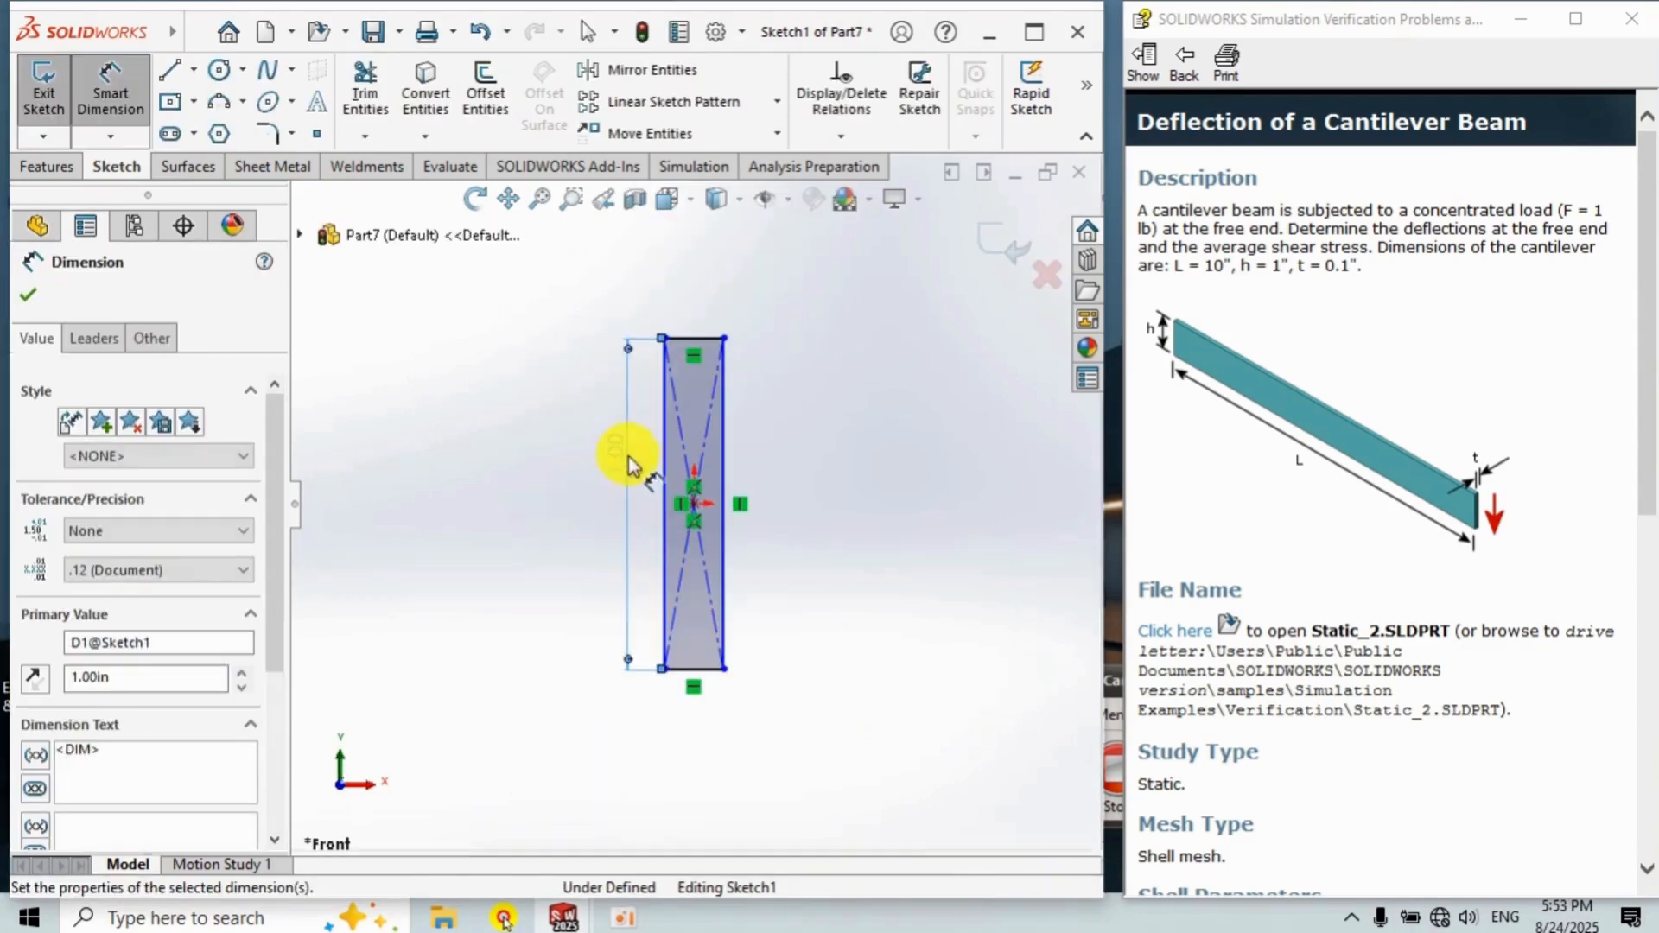
{"action": "left_click", "coordinate": [693, 338]}
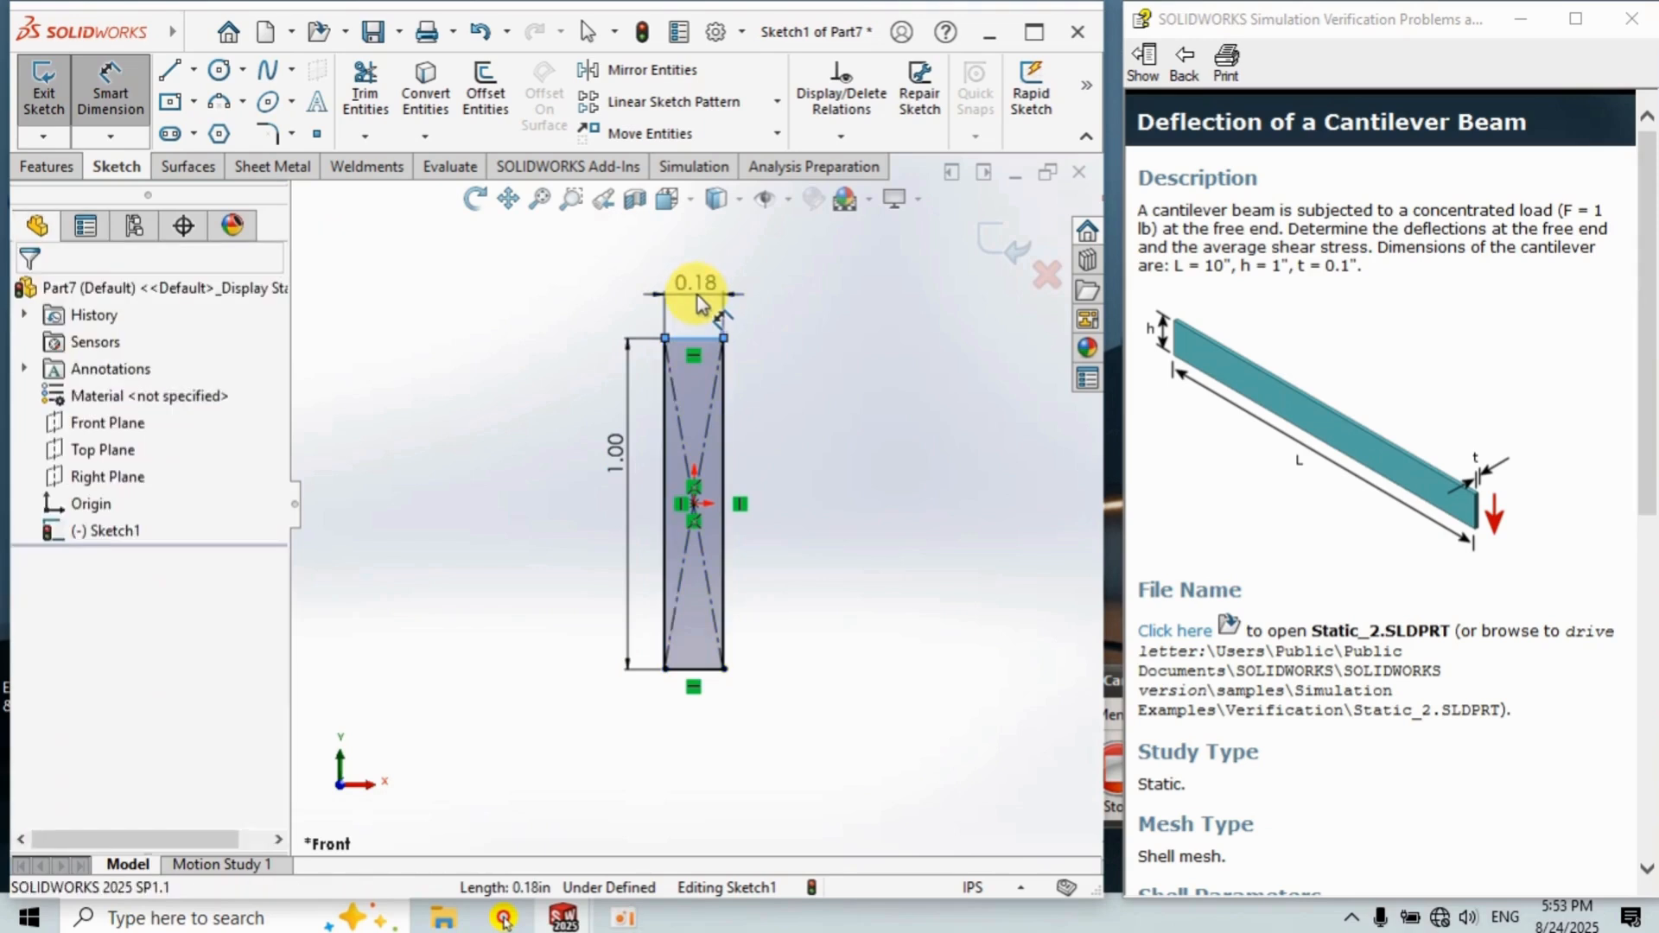
{"action": "left_click", "coordinate": [697, 298]}
{"action": "type", "text": "0.1"}
{"action": "key", "text": "Return"}
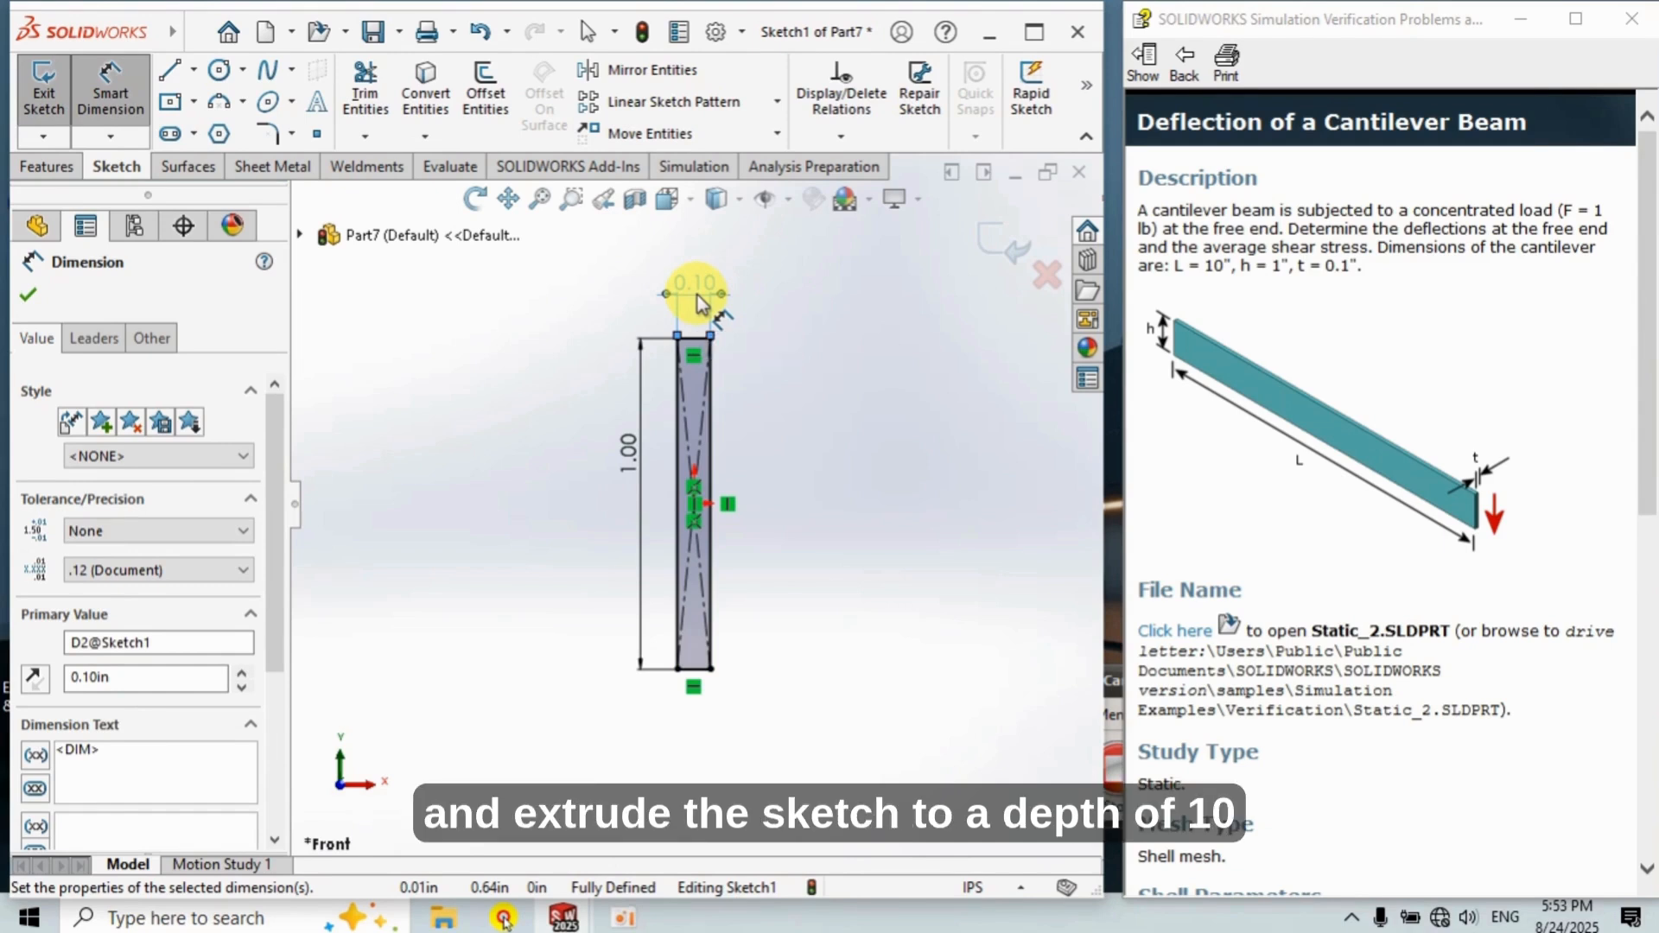
Extrude the rectangle sketch 10 in as a boss to form the beam.
{"action": "left_click", "coordinate": [50, 168]}
{"action": "left_click", "coordinate": [53, 86]}
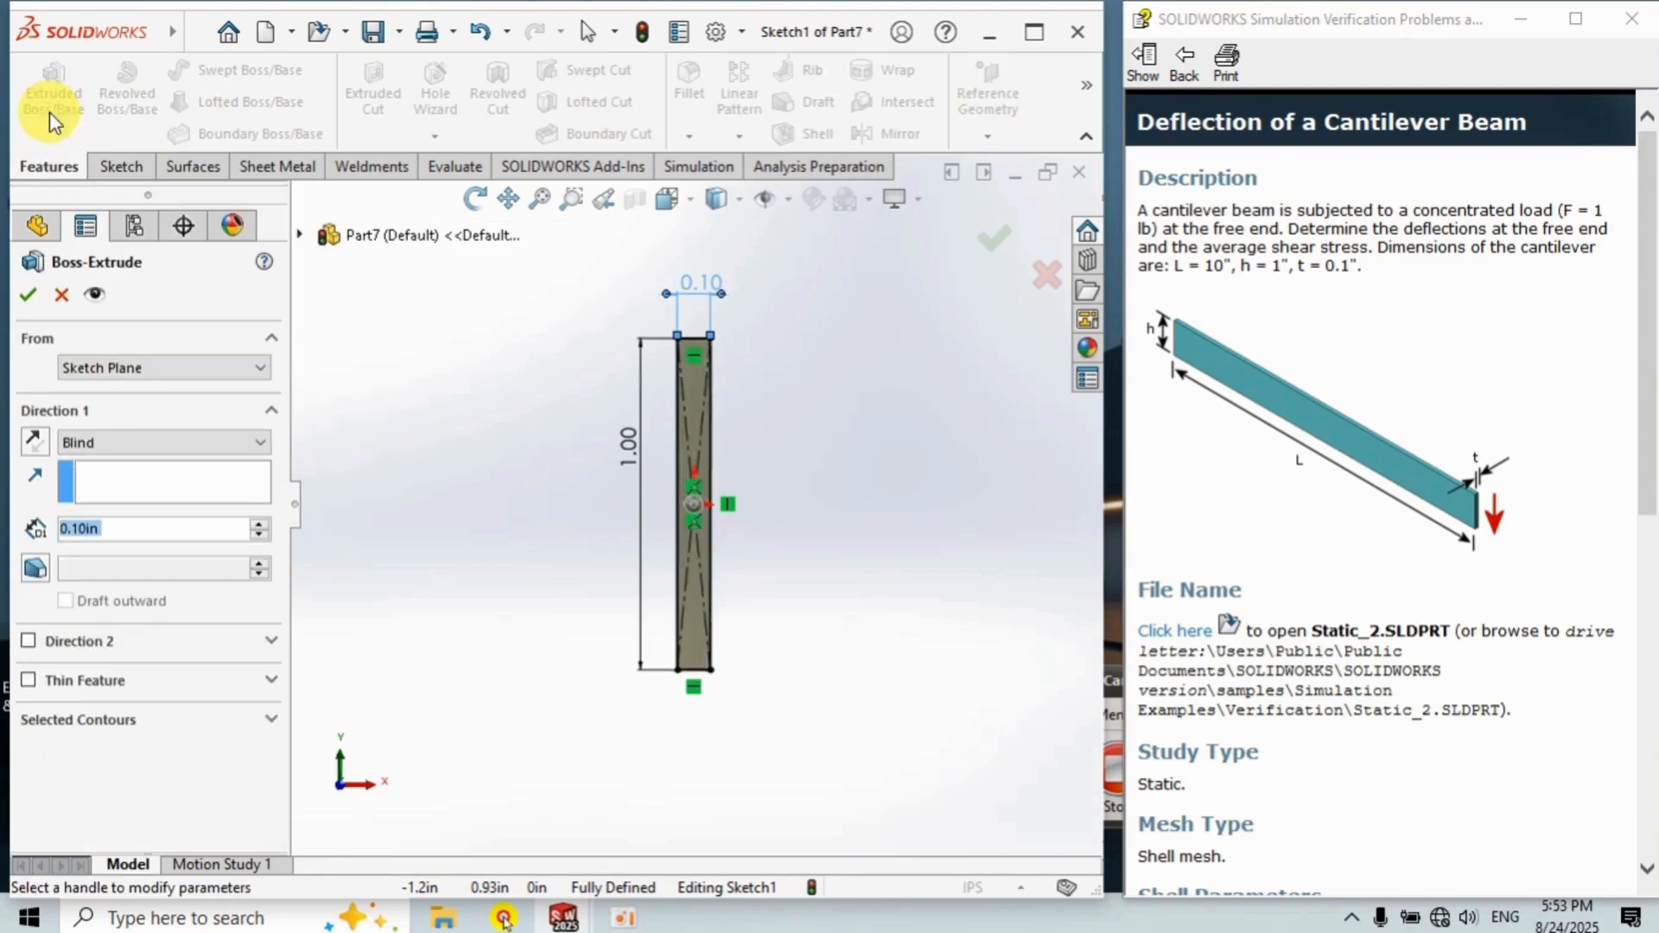
{"action": "type", "text": "10"}
{"action": "key", "text": "Return"}
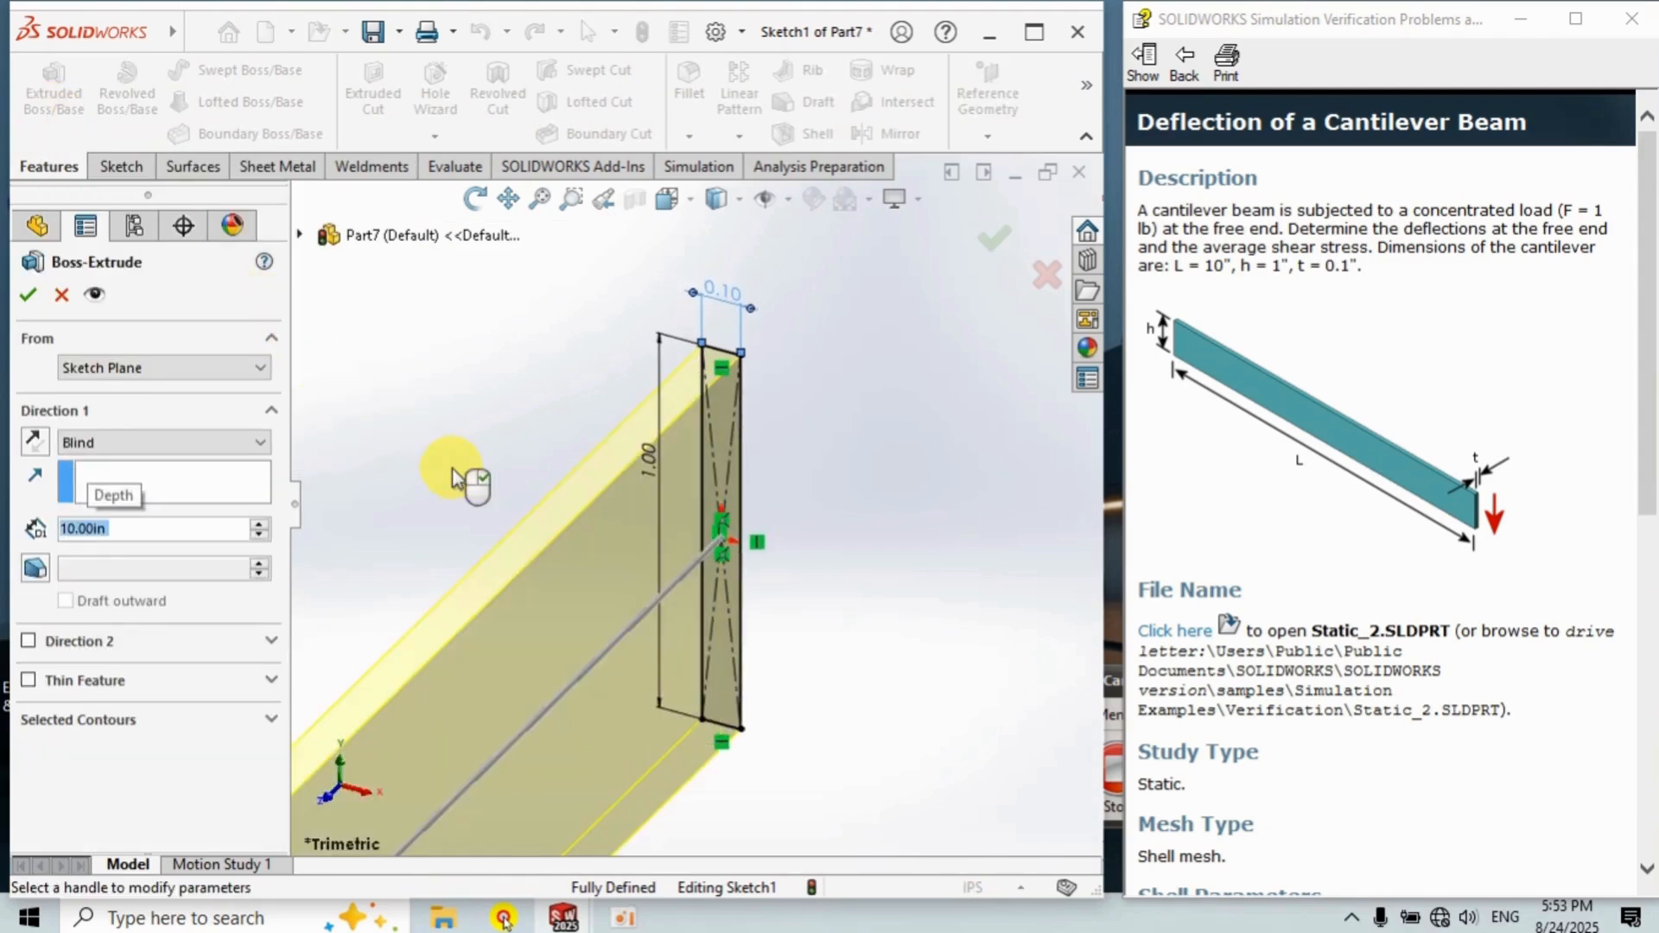
{"action": "left_click", "coordinate": [997, 242]}
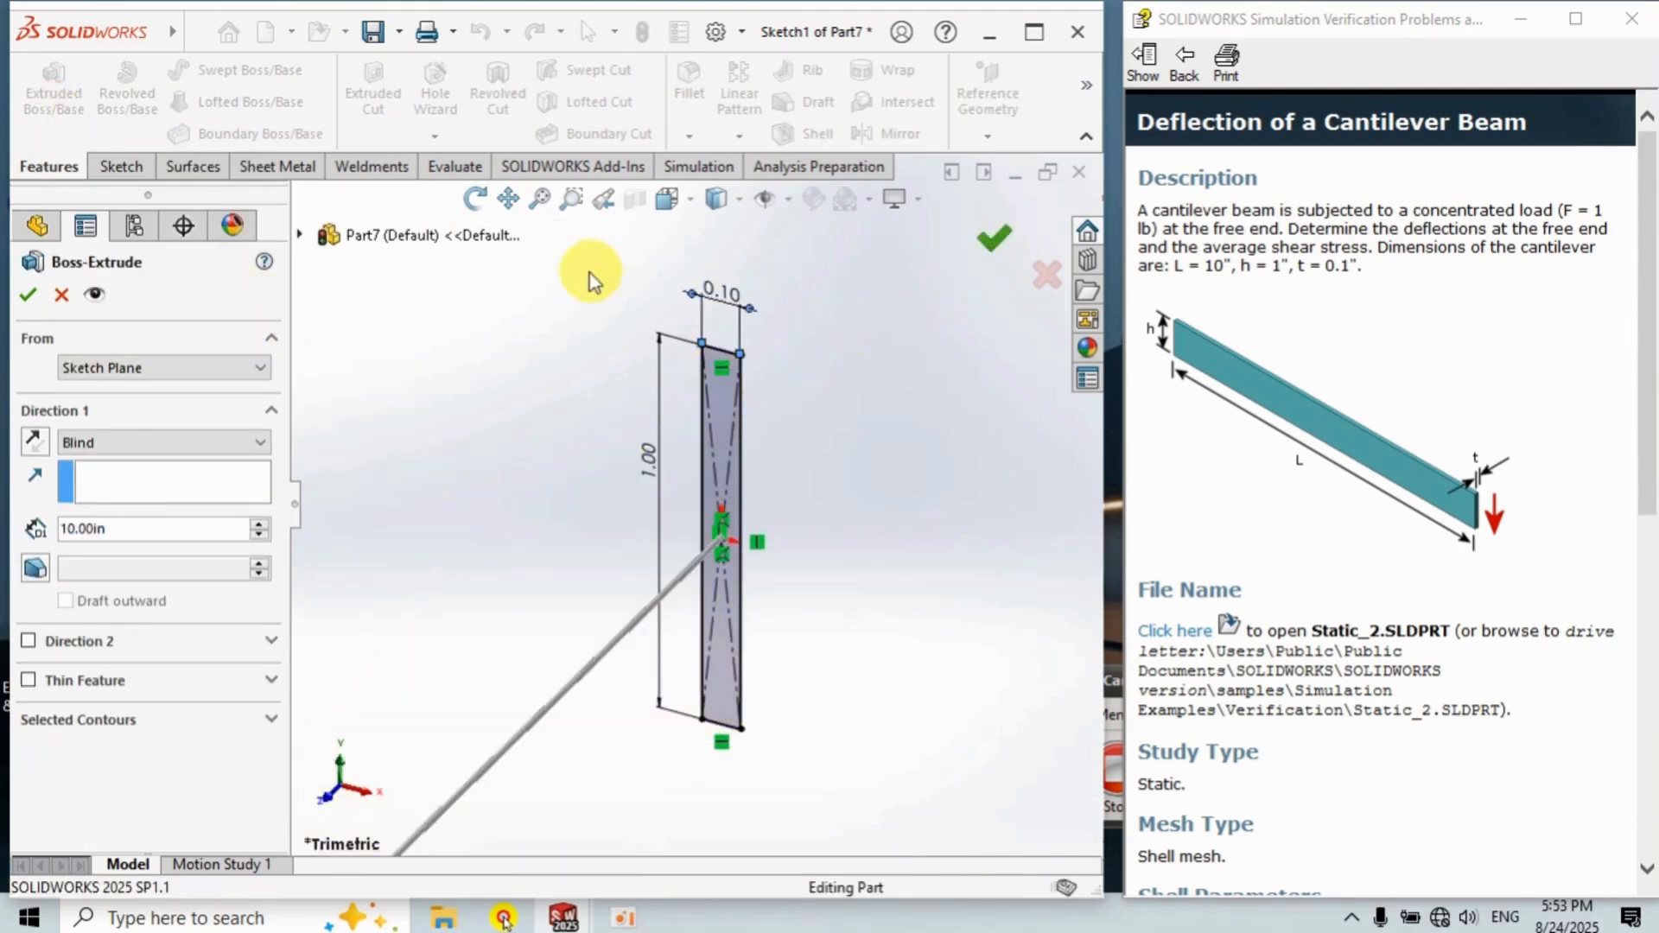
{"action": "left_click", "coordinate": [539, 199]}
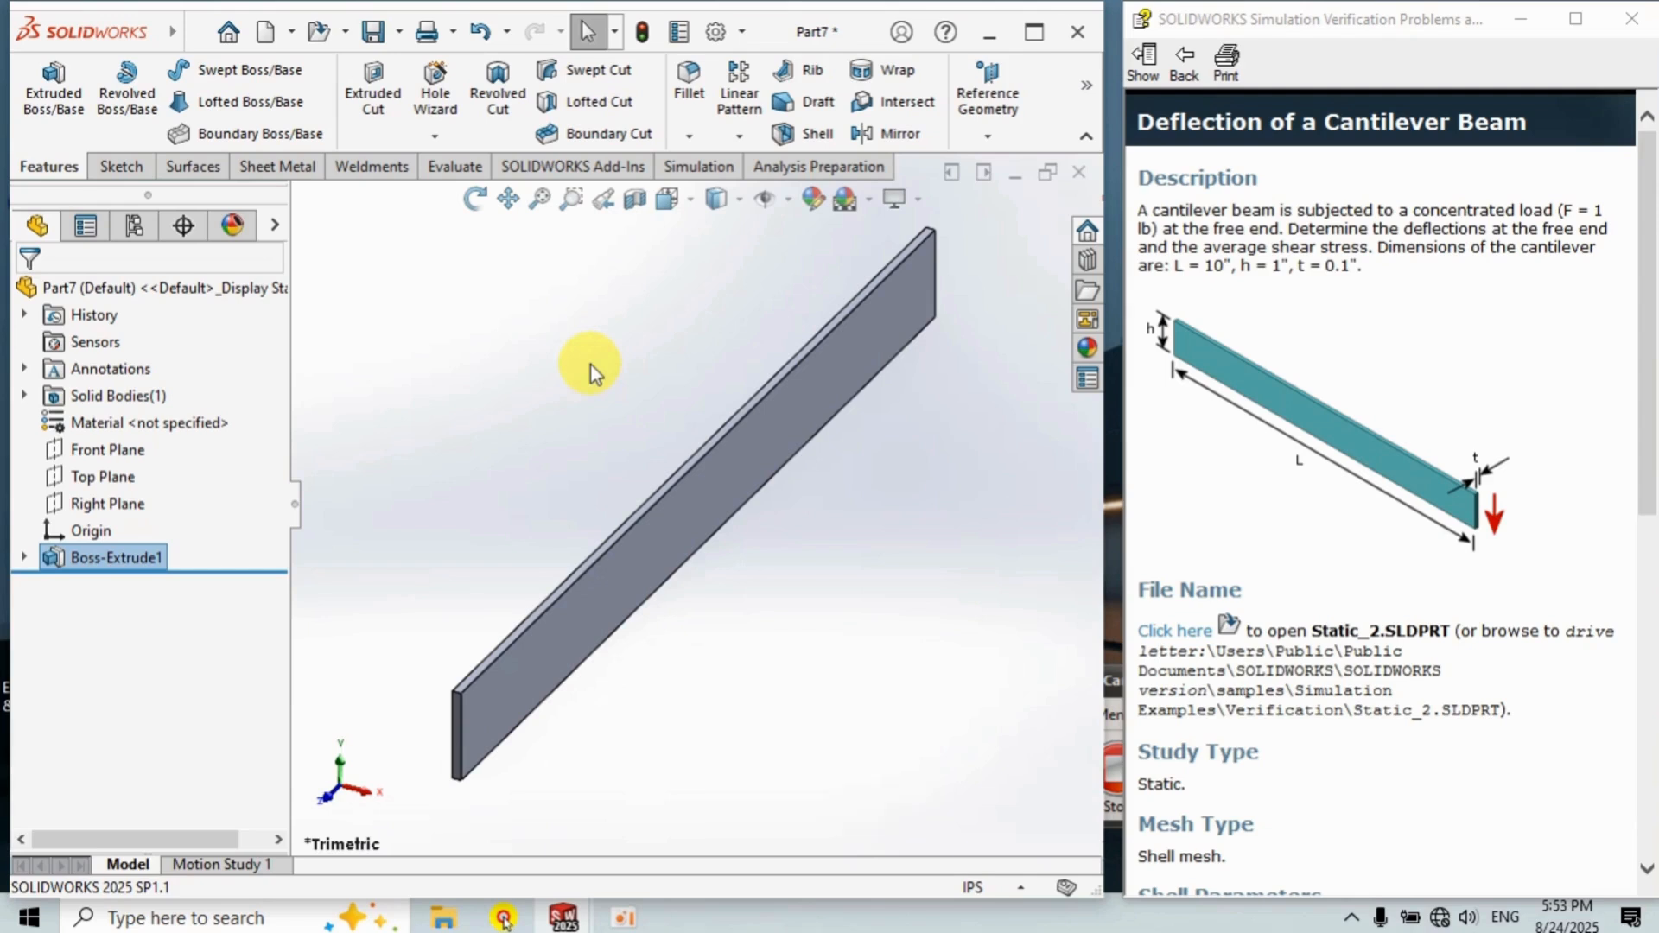
Create a new Static simulation study named Static 1.
{"action": "left_click", "coordinate": [713, 168]}
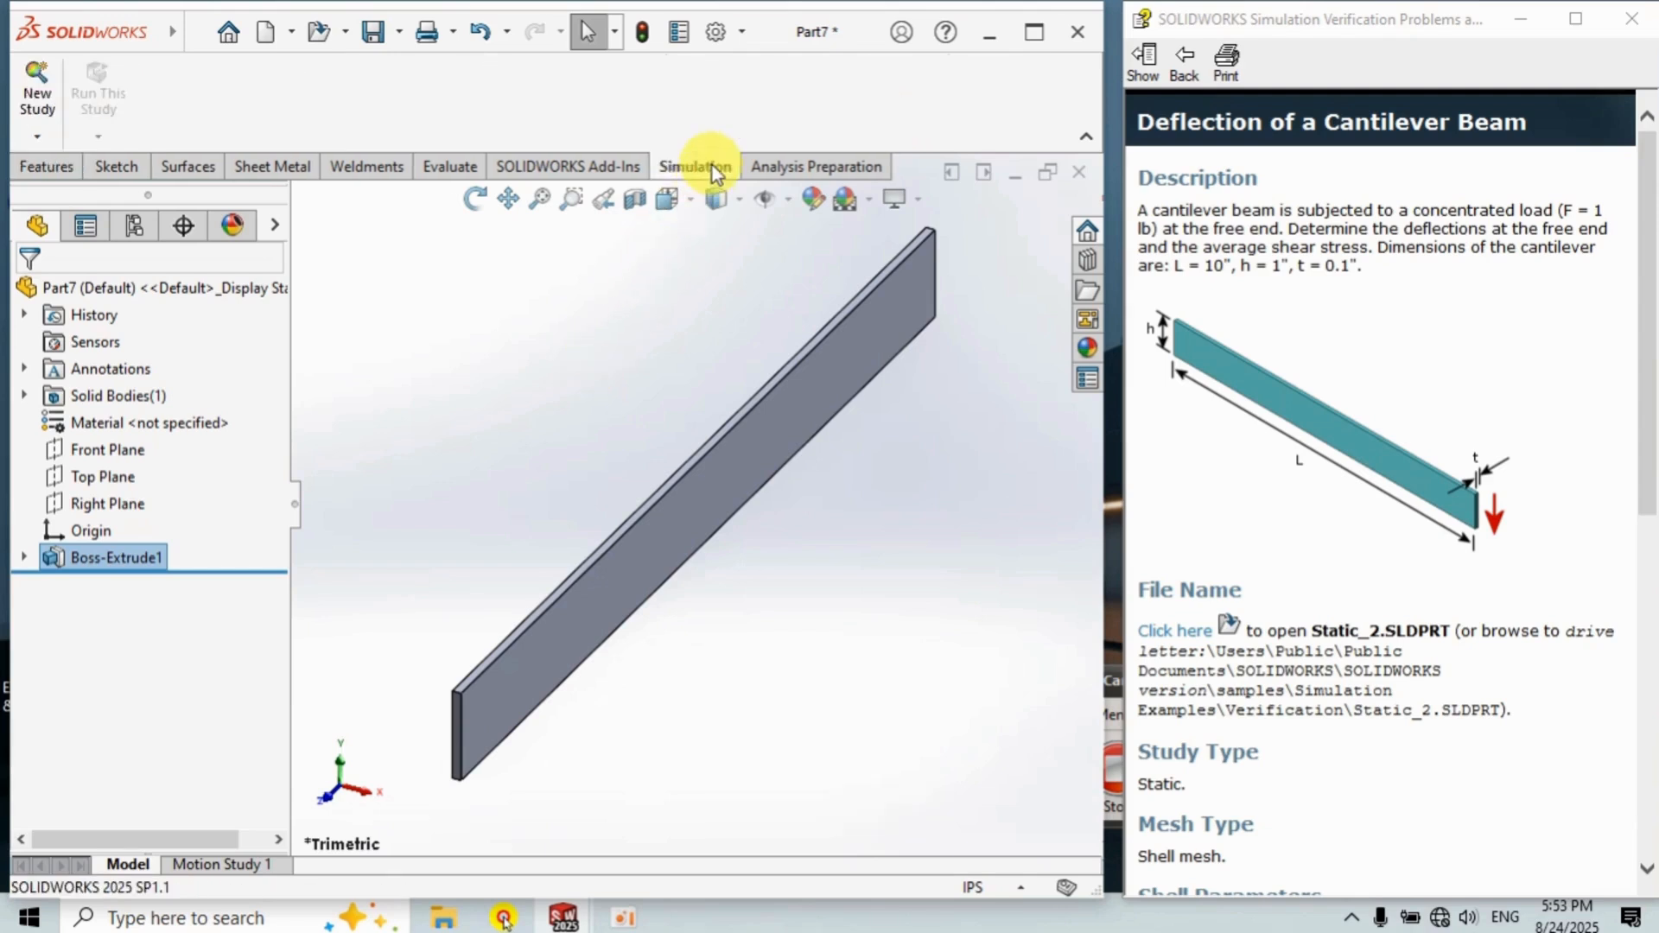
{"action": "left_click", "coordinate": [37, 95]}
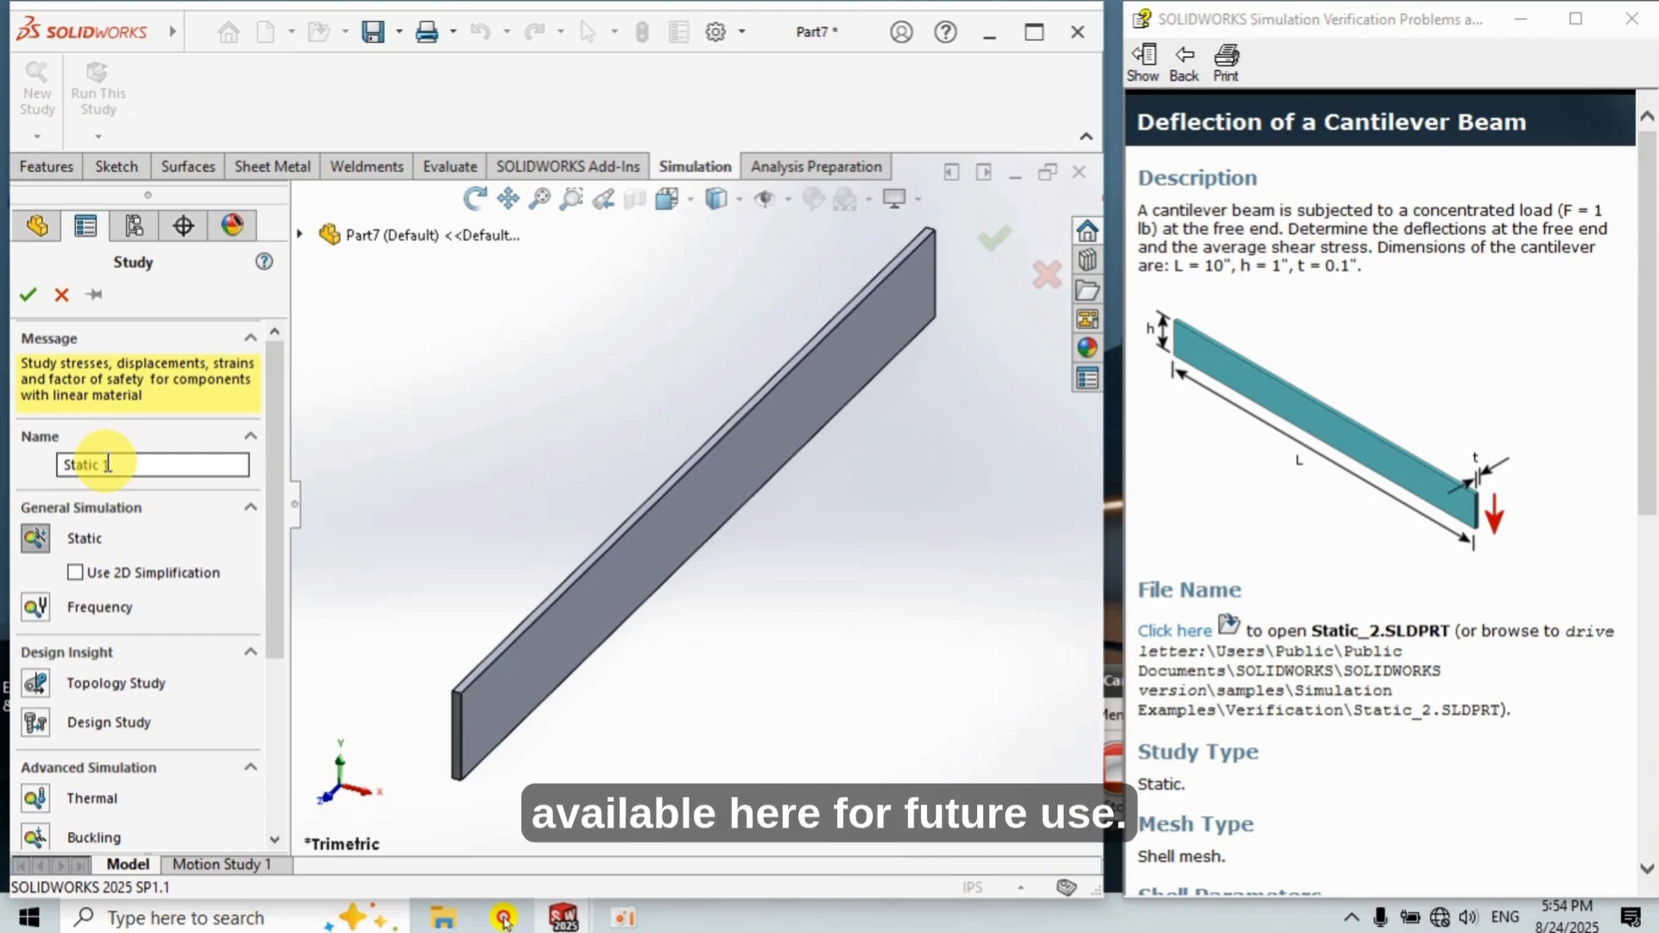
{"action": "left_click_drag", "start_coordinate": [266, 448], "coordinate": [319, 381]}
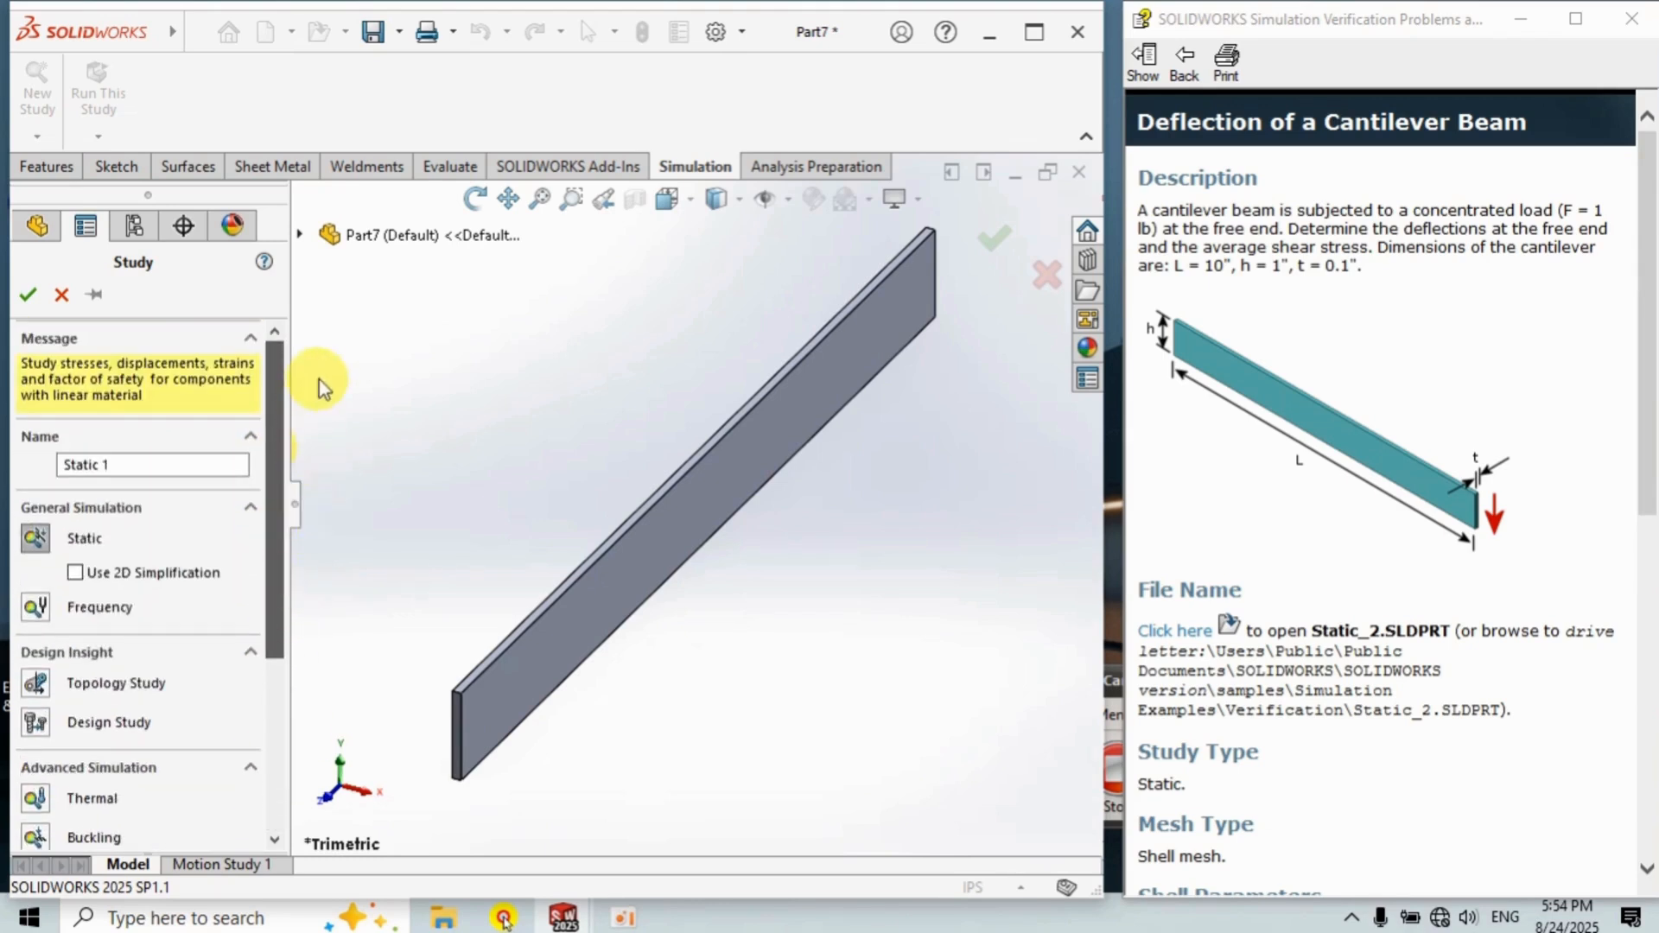
{"action": "left_click", "coordinate": [24, 298]}
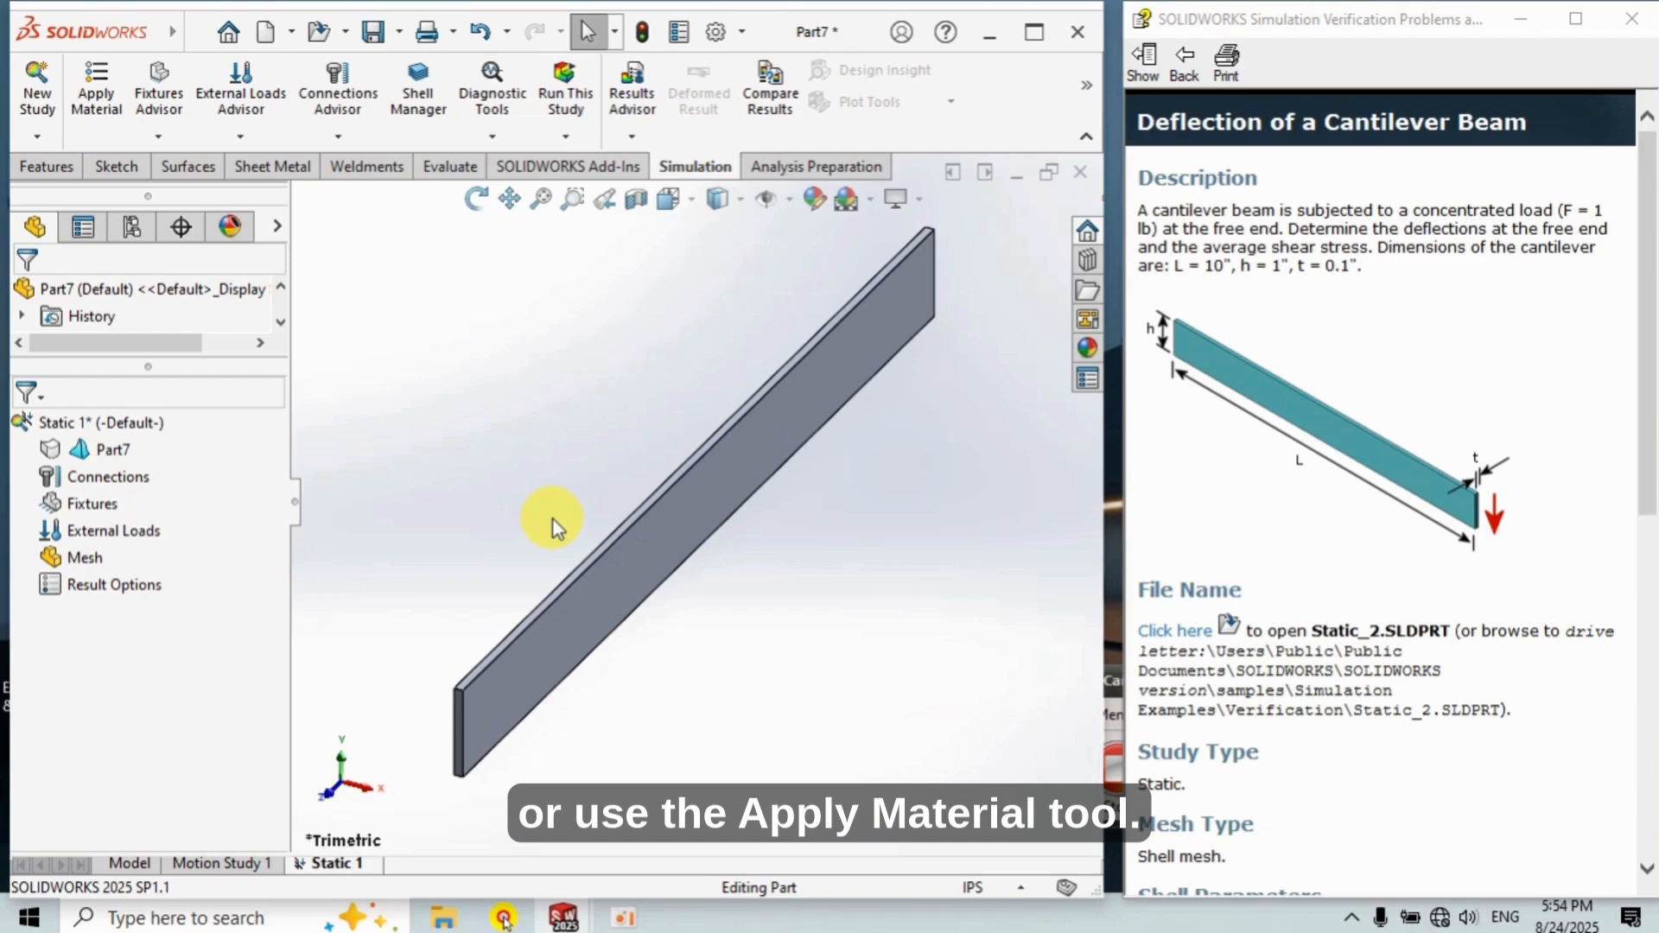
Apply the material 1023 Carbon Steel Sheet (SS) to the part in the study.
{"action": "right_click", "coordinate": [117, 450]}
{"action": "left_click", "coordinate": [178, 377]}
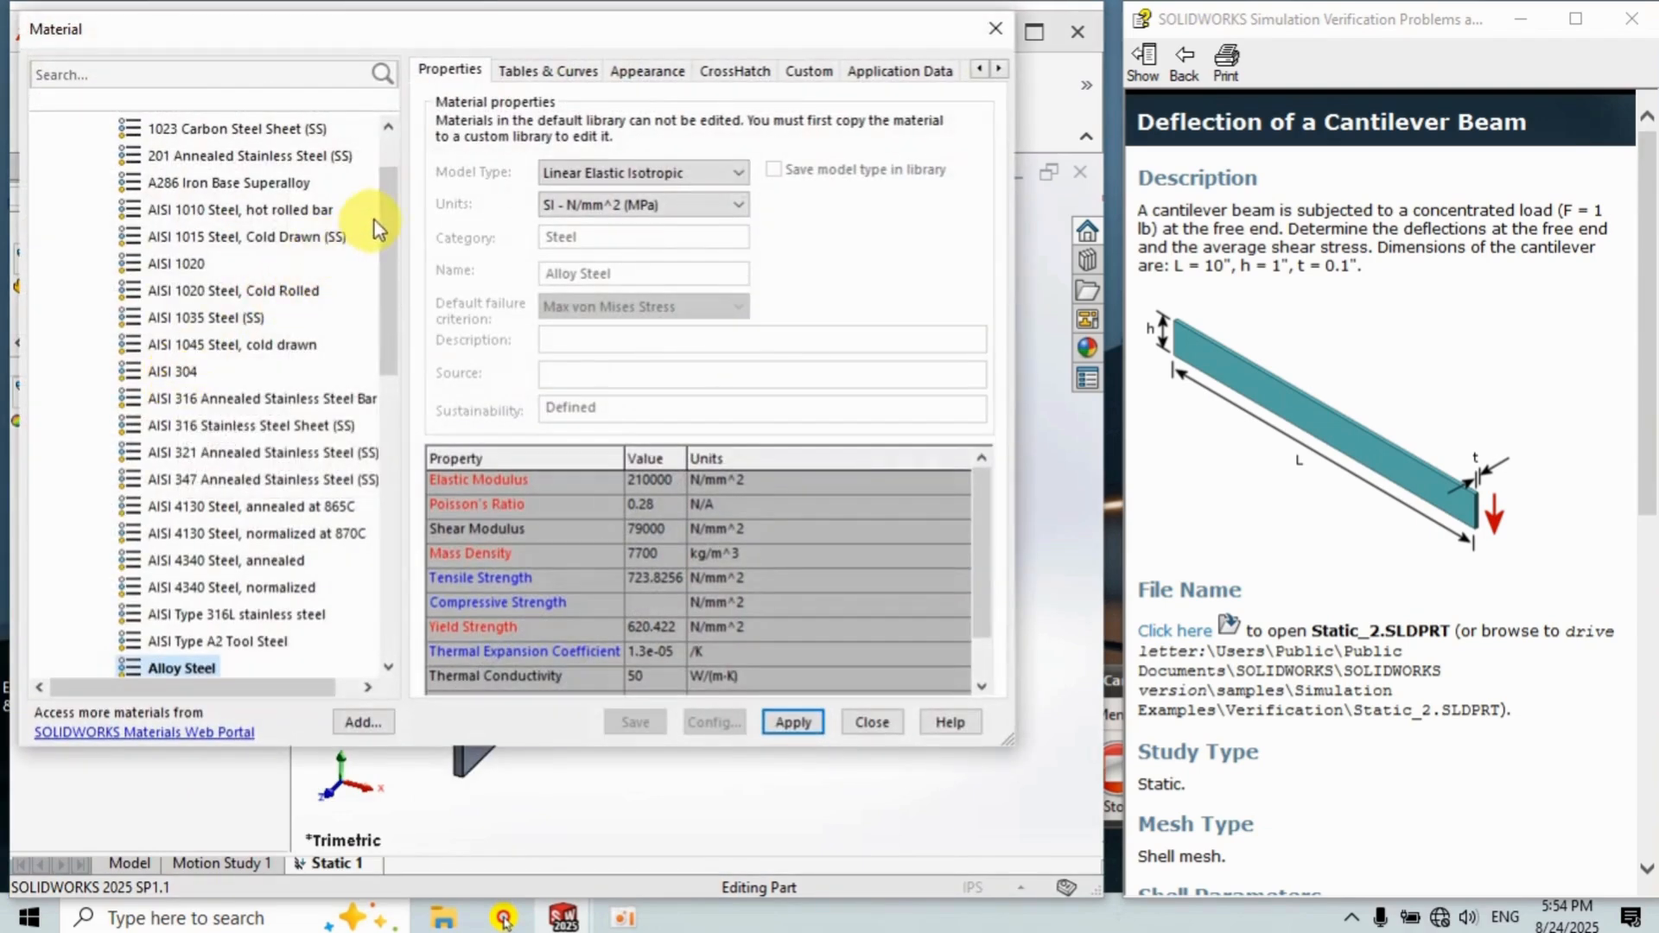
{"action": "left_click", "coordinate": [385, 161]}
{"action": "left_click", "coordinate": [278, 216]}
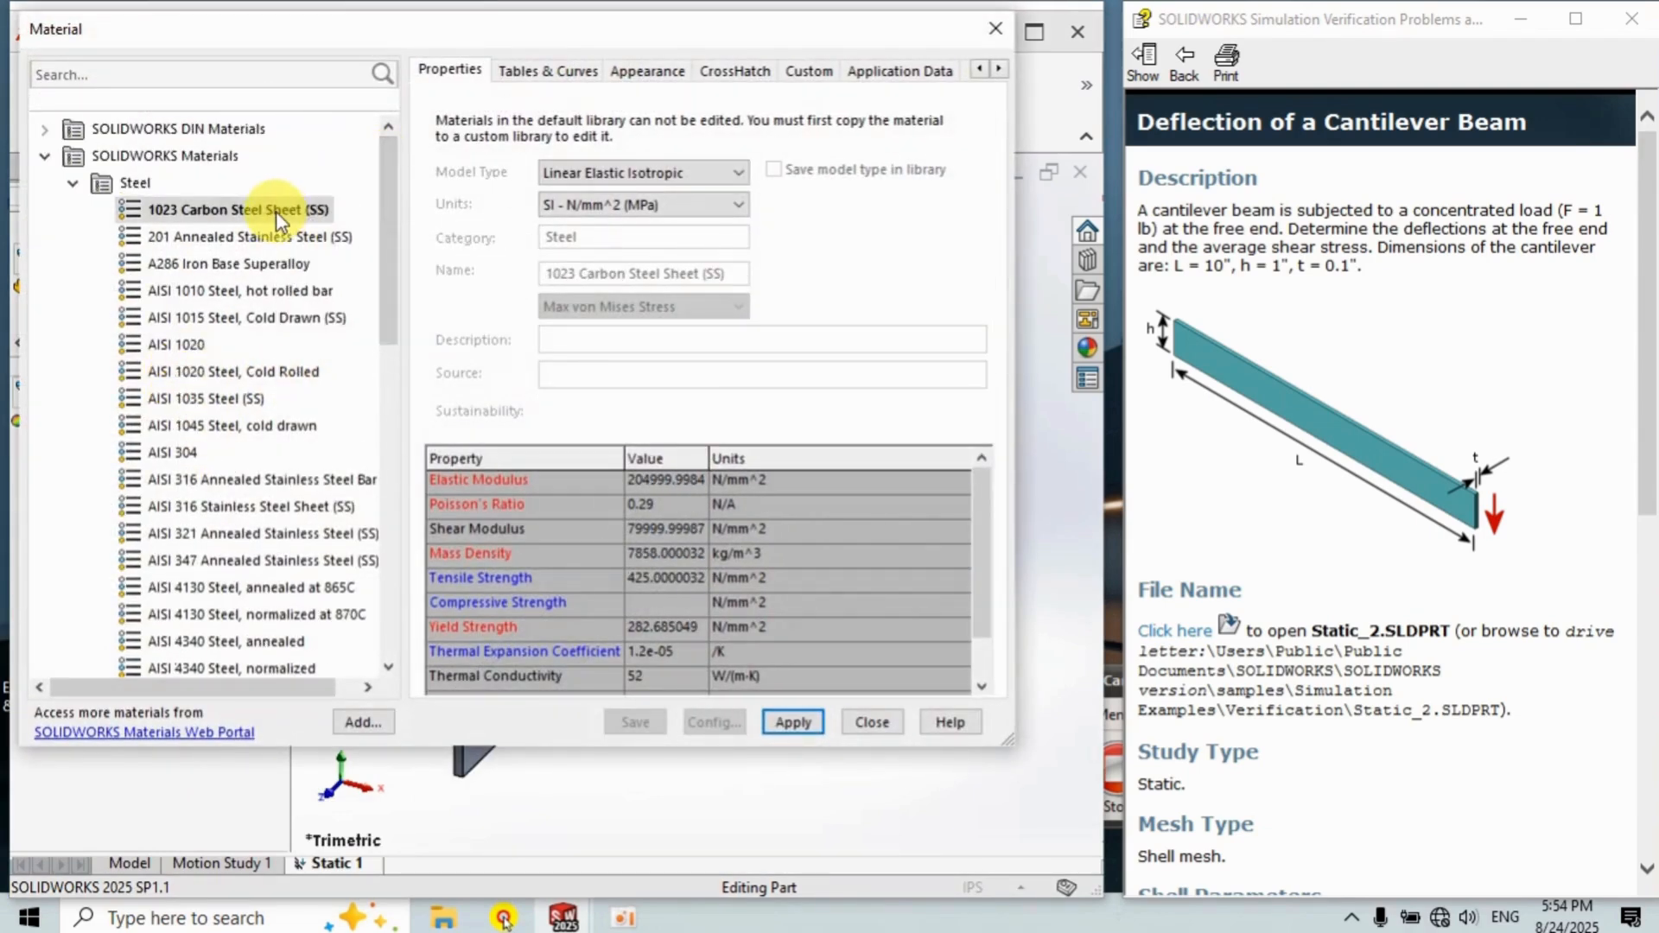
{"action": "left_click_drag", "start_coordinate": [991, 574], "coordinate": [990, 644]}
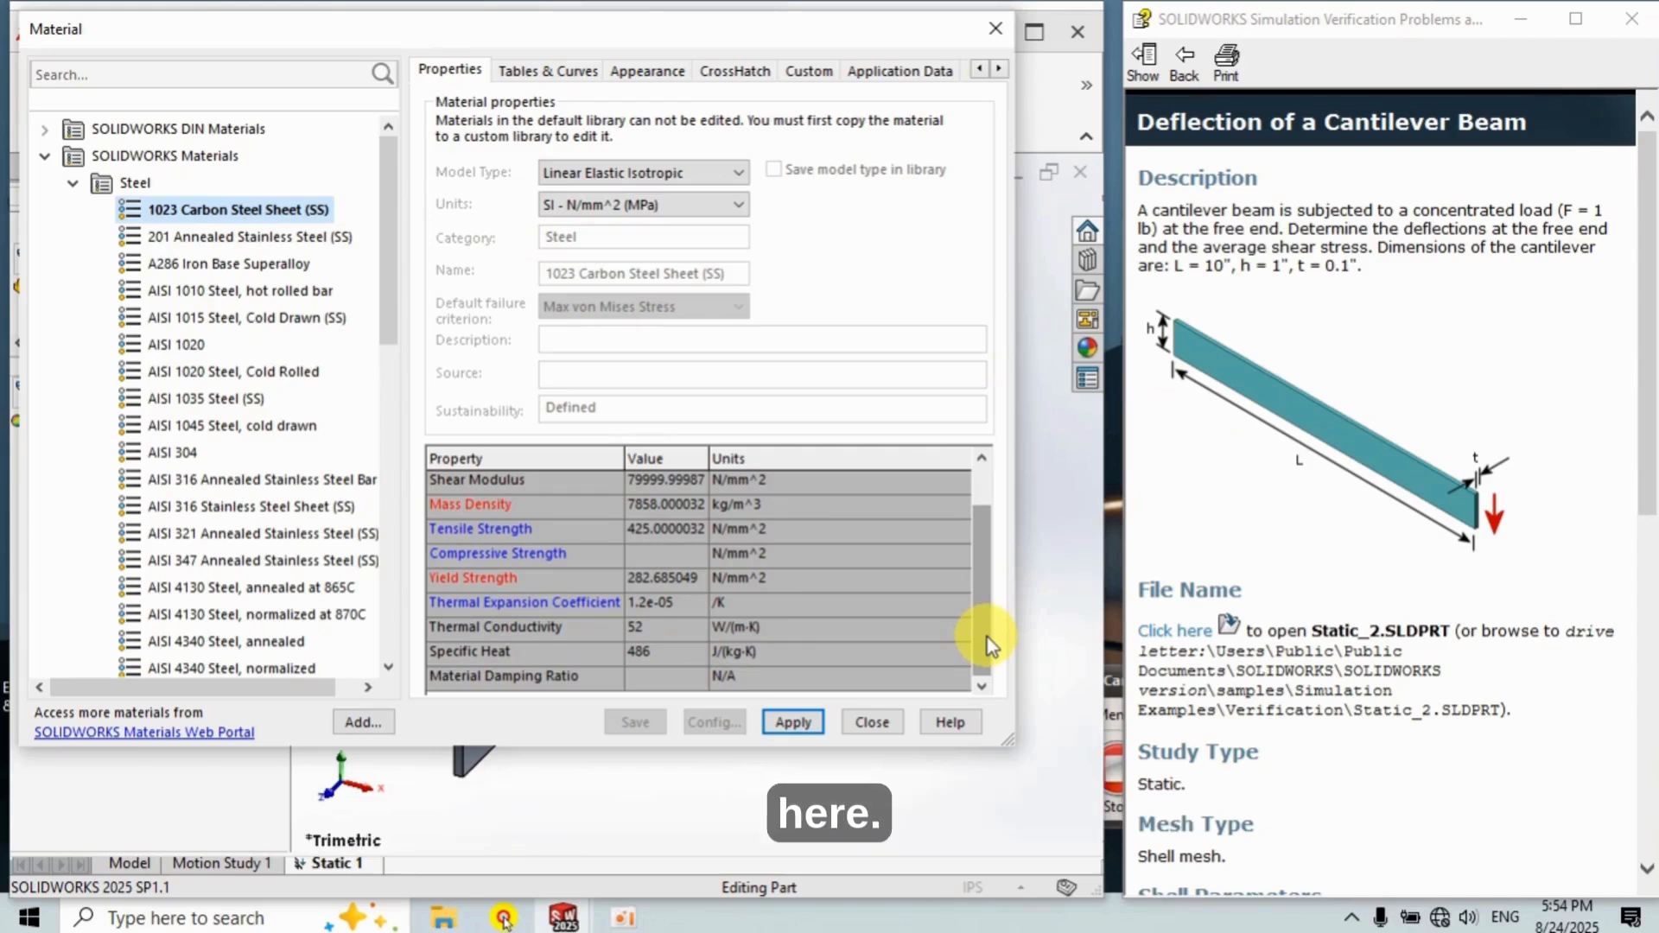
{"action": "left_click", "coordinate": [787, 724]}
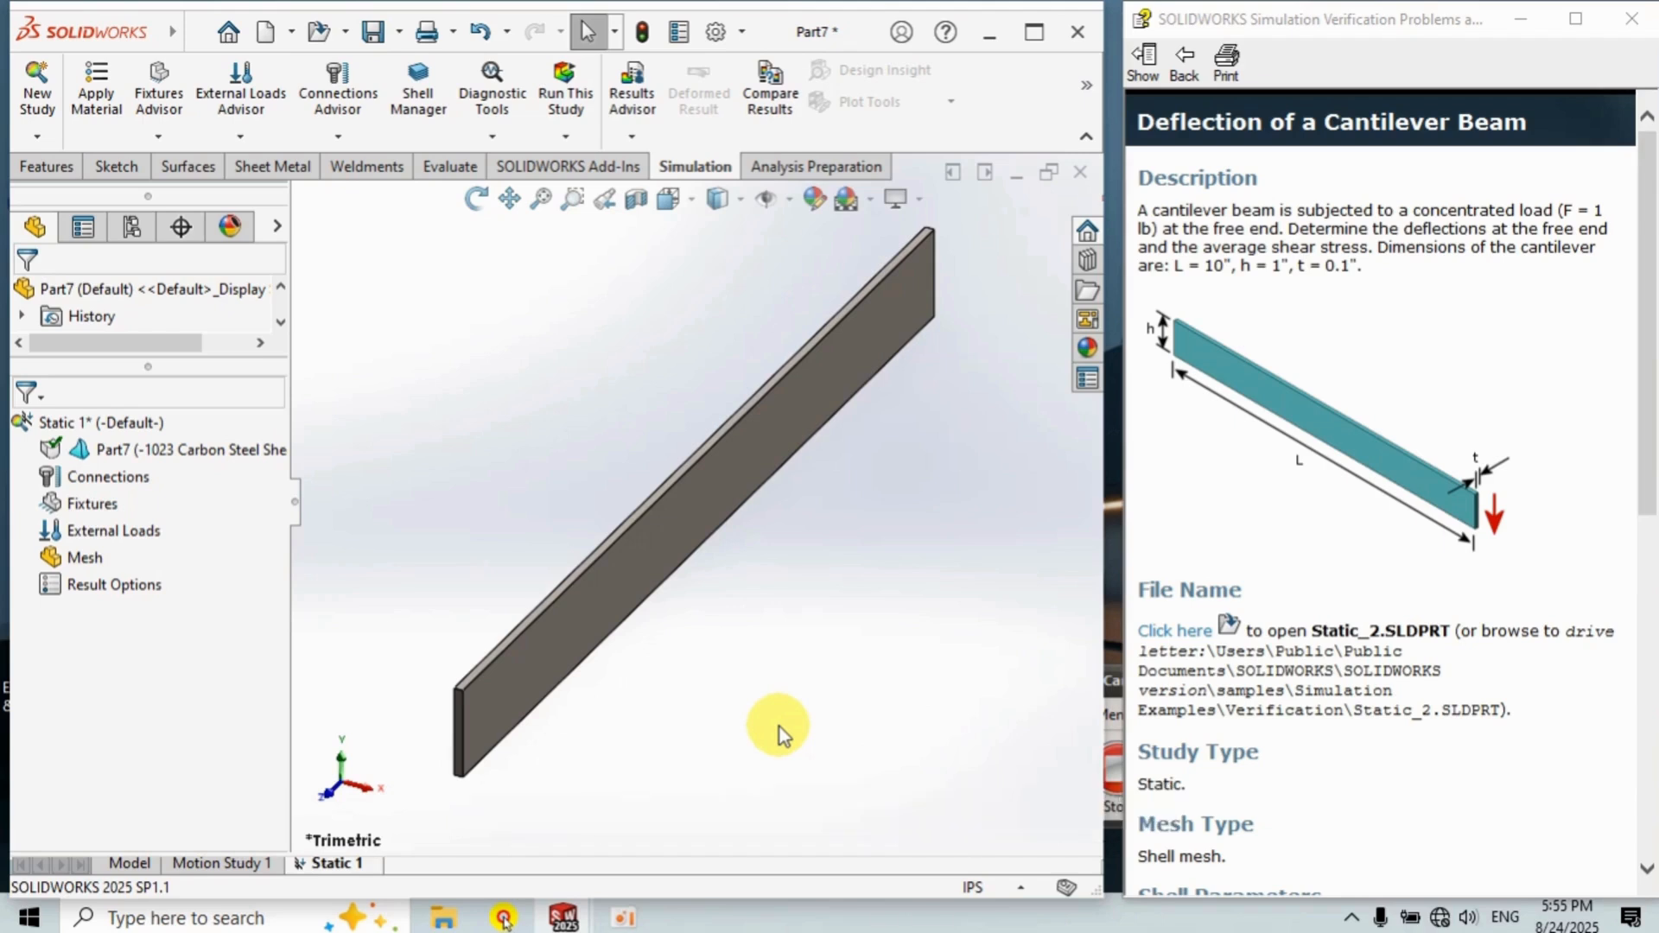
Open the Shell Manager for the part and select all faces of the beam.
{"action": "right_click", "coordinate": [199, 449]}
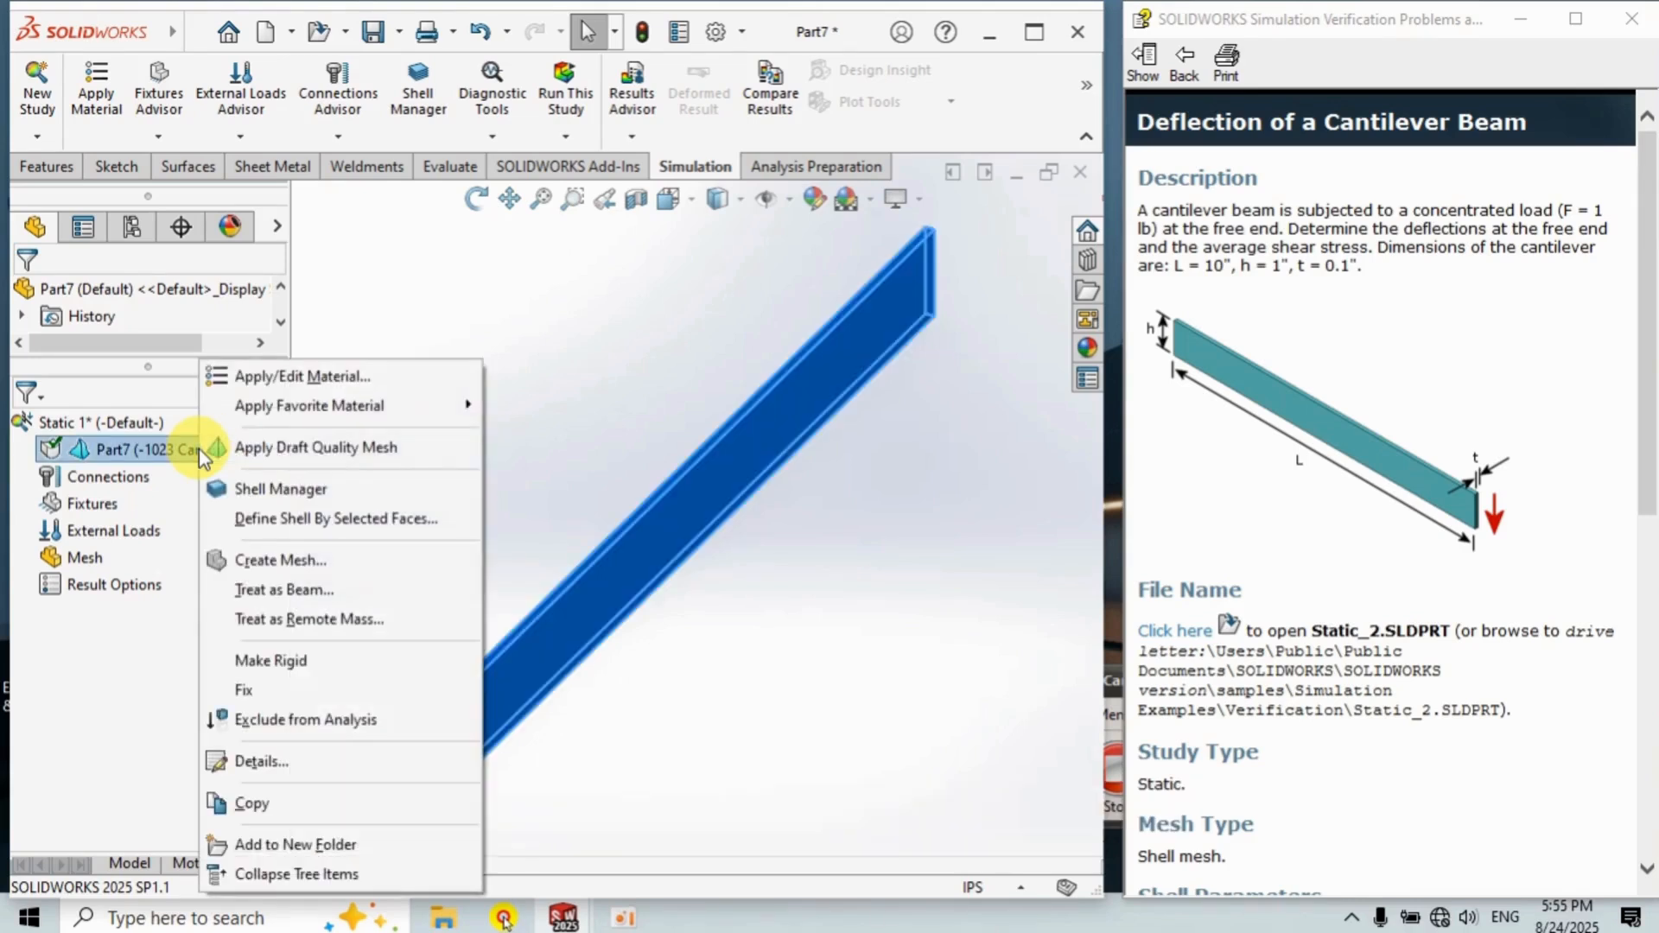
{"action": "left_click", "coordinate": [299, 491]}
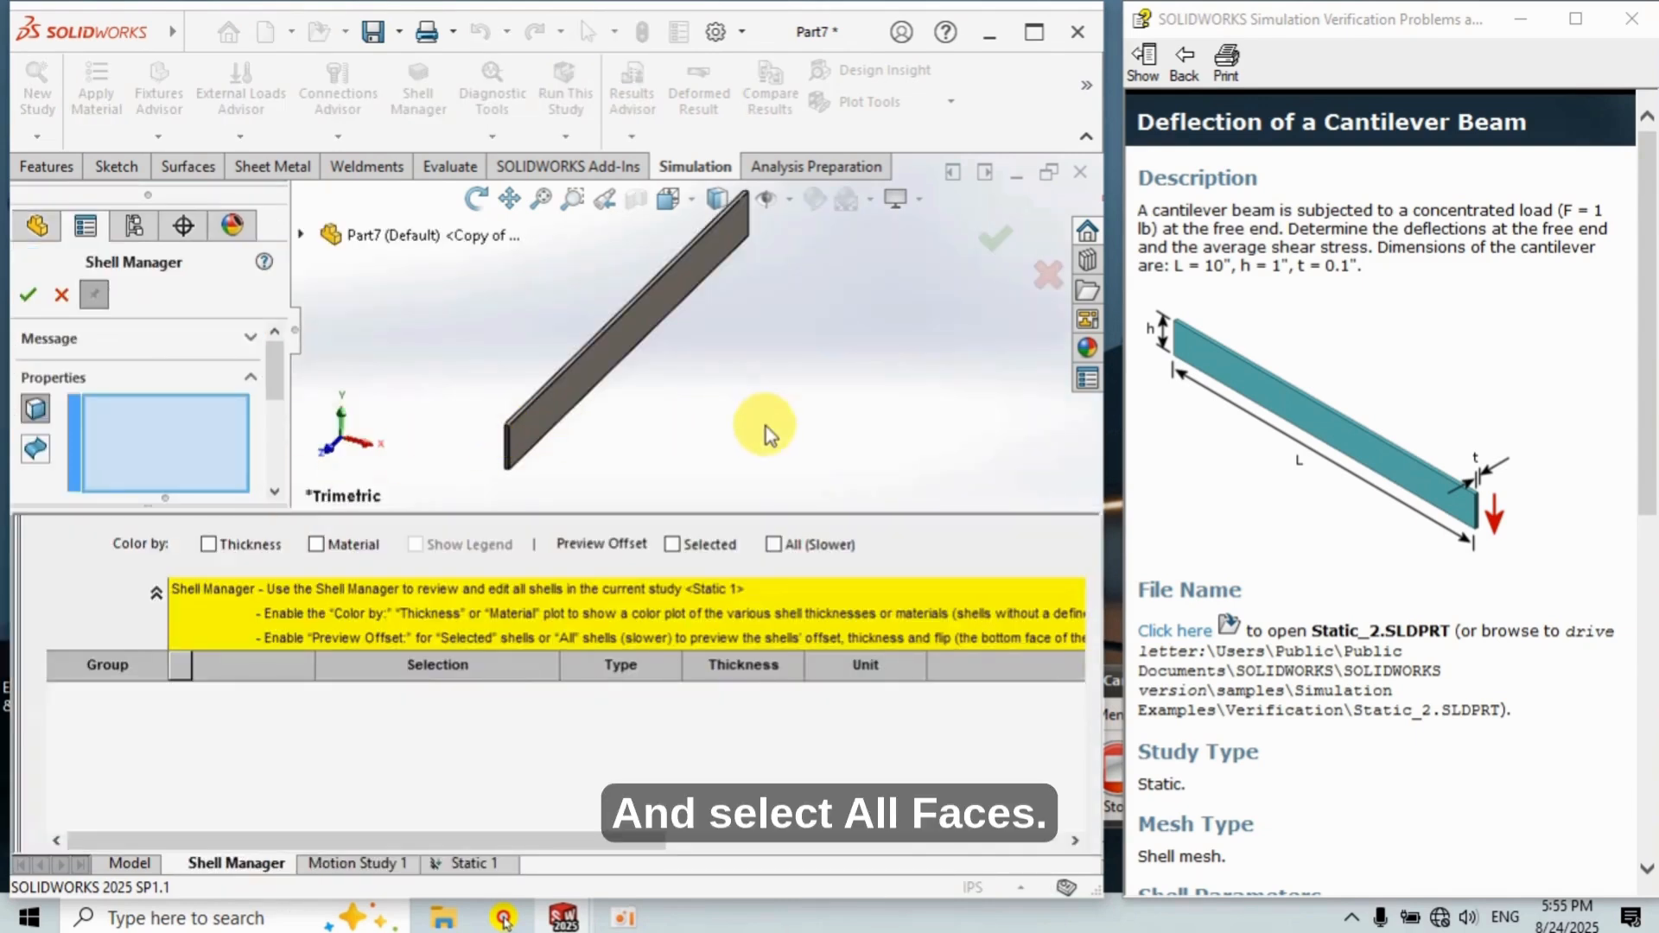
{"action": "left_click_drag", "start_coordinate": [925, 458], "coordinate": [389, 155]}
{"action": "left_click", "coordinate": [604, 365]}
{"action": "middle_click_drag", "start_coordinate": [604, 365], "coordinate": [845, 345]}
{"action": "left_click", "coordinate": [617, 368]}
{"action": "left_click", "coordinate": [743, 320]}
{"action": "left_click", "coordinate": [631, 316]}
{"action": "mouse_move", "coordinate": [631, 320]}
{"action": "middle_mouse_down"}
{"action": "mouse_move", "coordinate": [537, 352]}
{"action": "mouse_move", "coordinate": [605, 333]}
{"action": "middle_mouse_up"}
{"action": "scroll", "coordinate": [598, 355], "scroll_direction": "down", "scroll_amount": 6}
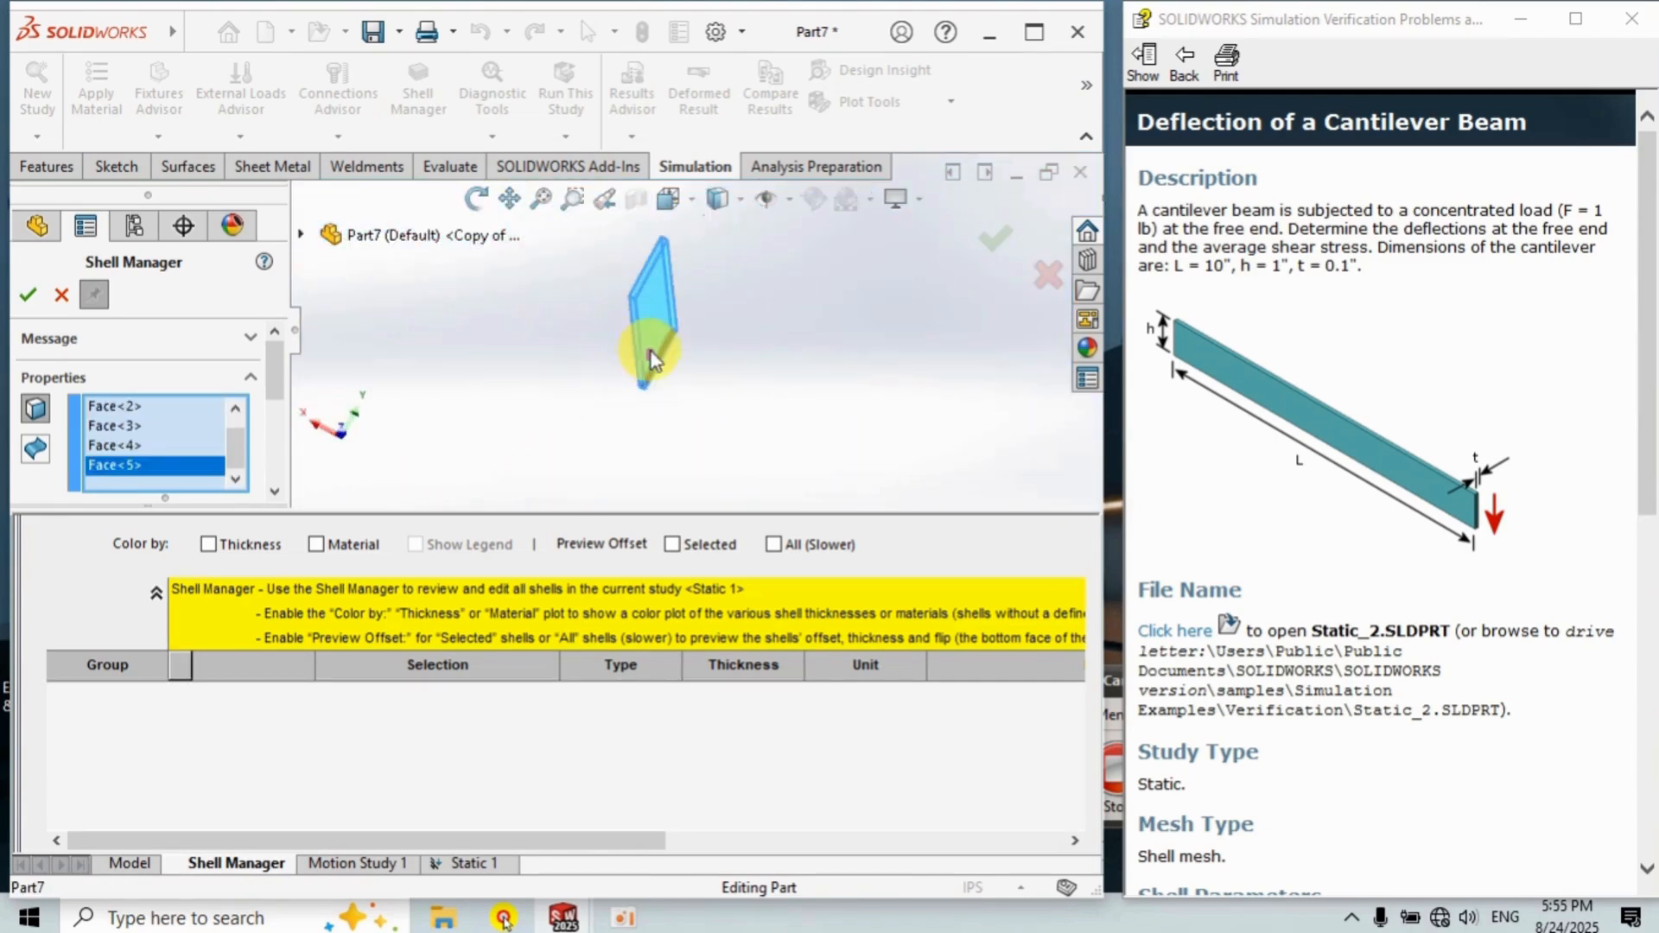
{"action": "left_click", "coordinate": [710, 339]}
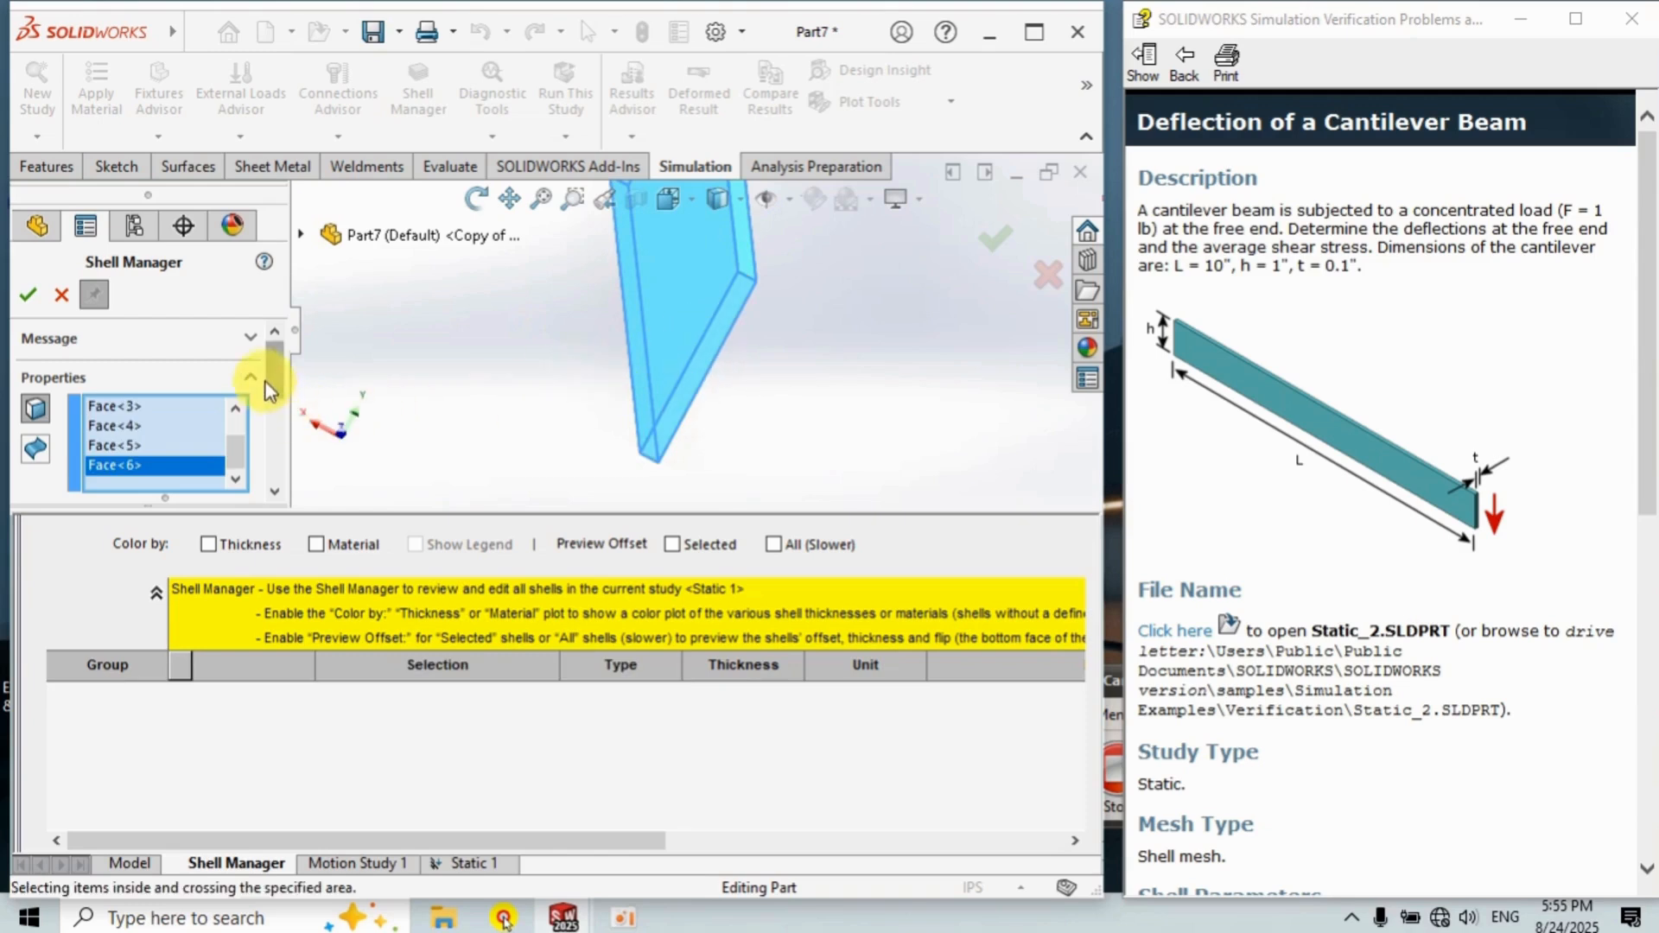
{"action": "left_click_drag", "start_coordinate": [273, 368], "coordinate": [289, 463]}
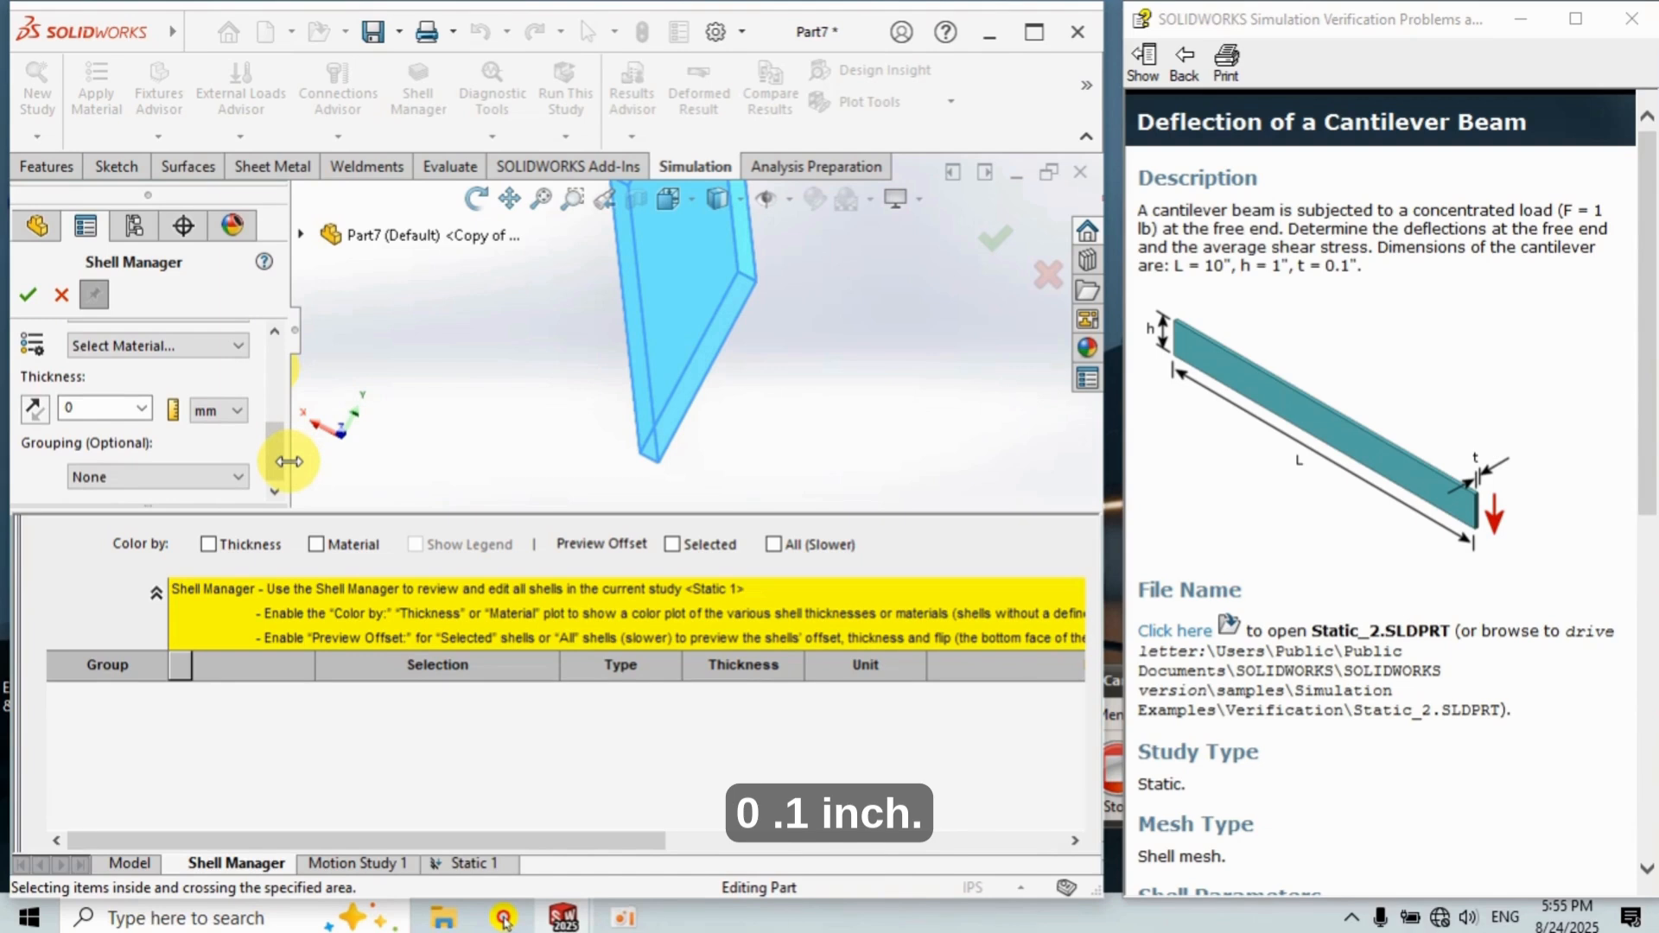
Set the shell thickness to 0.1 in and confirm the shell definition.
{"action": "left_click", "coordinate": [232, 410]}
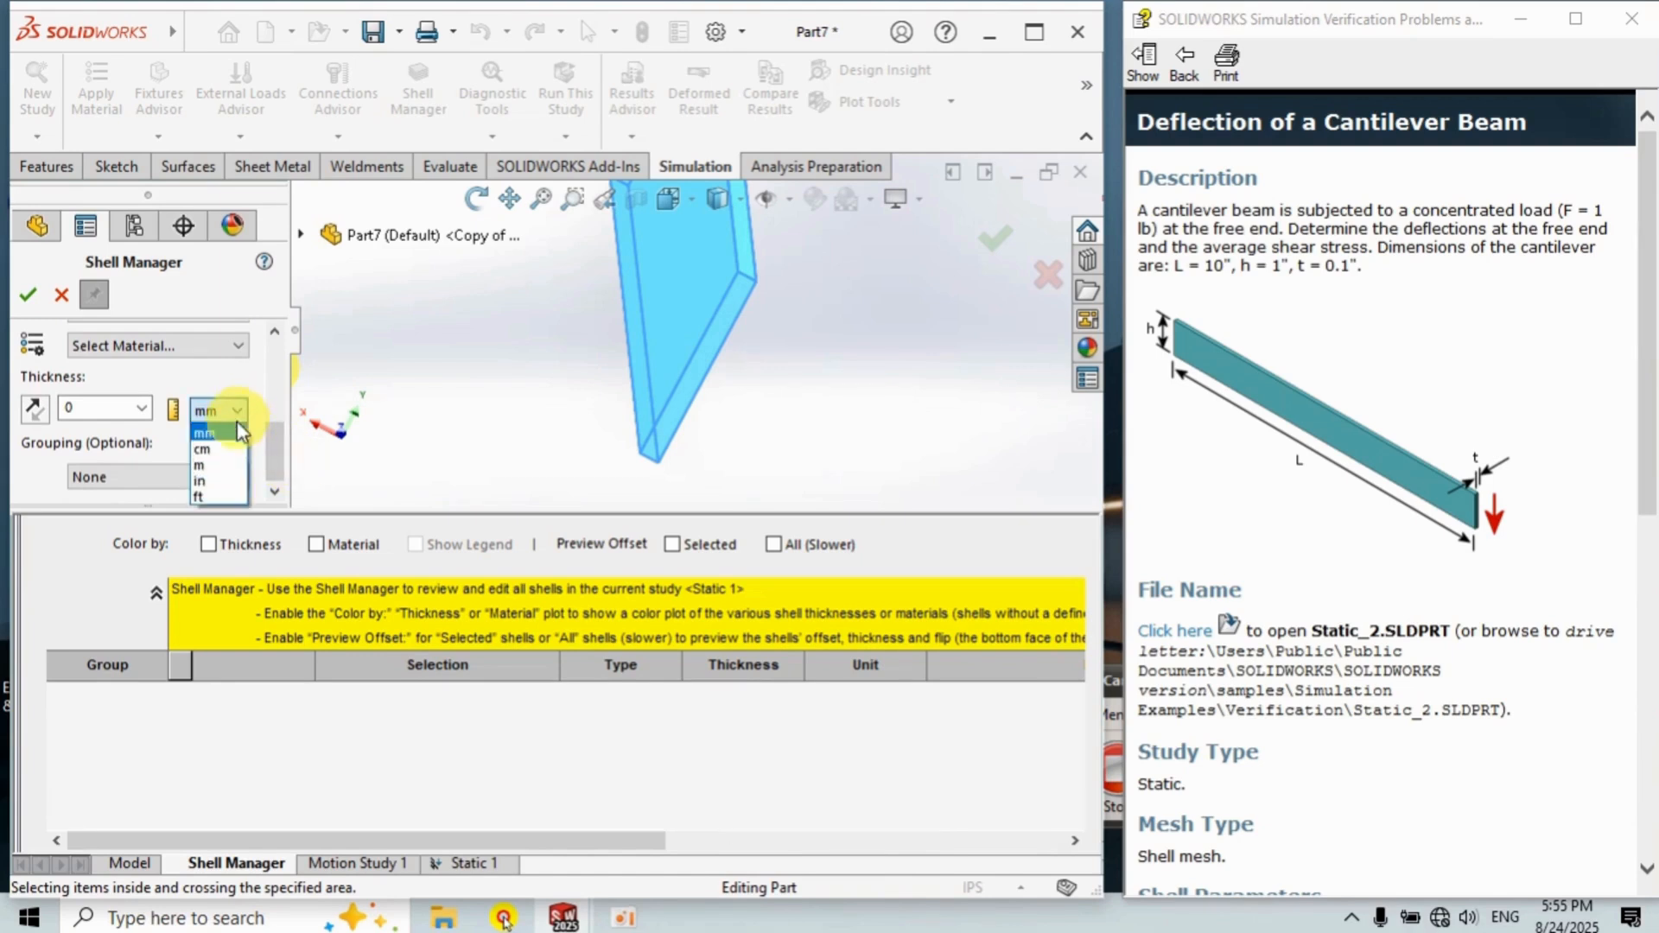
{"action": "left_click", "coordinate": [233, 481]}
{"action": "double_click", "coordinate": [84, 415]}
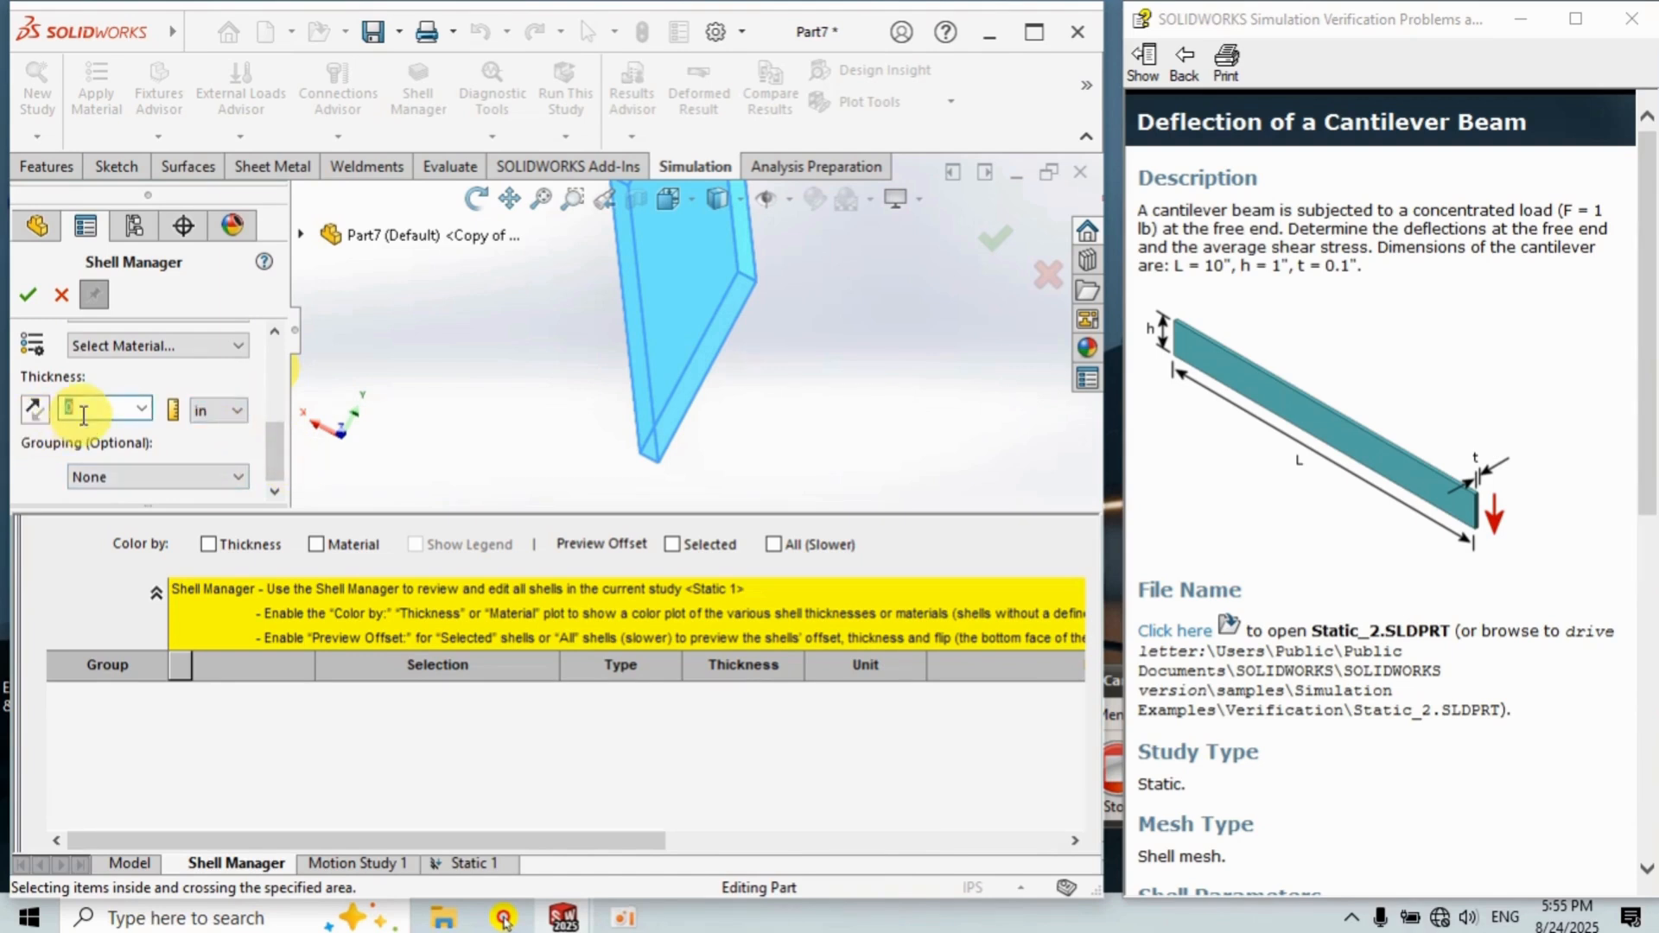
{"action": "type", "text": "0.1"}
{"action": "left_click", "coordinate": [27, 295]}
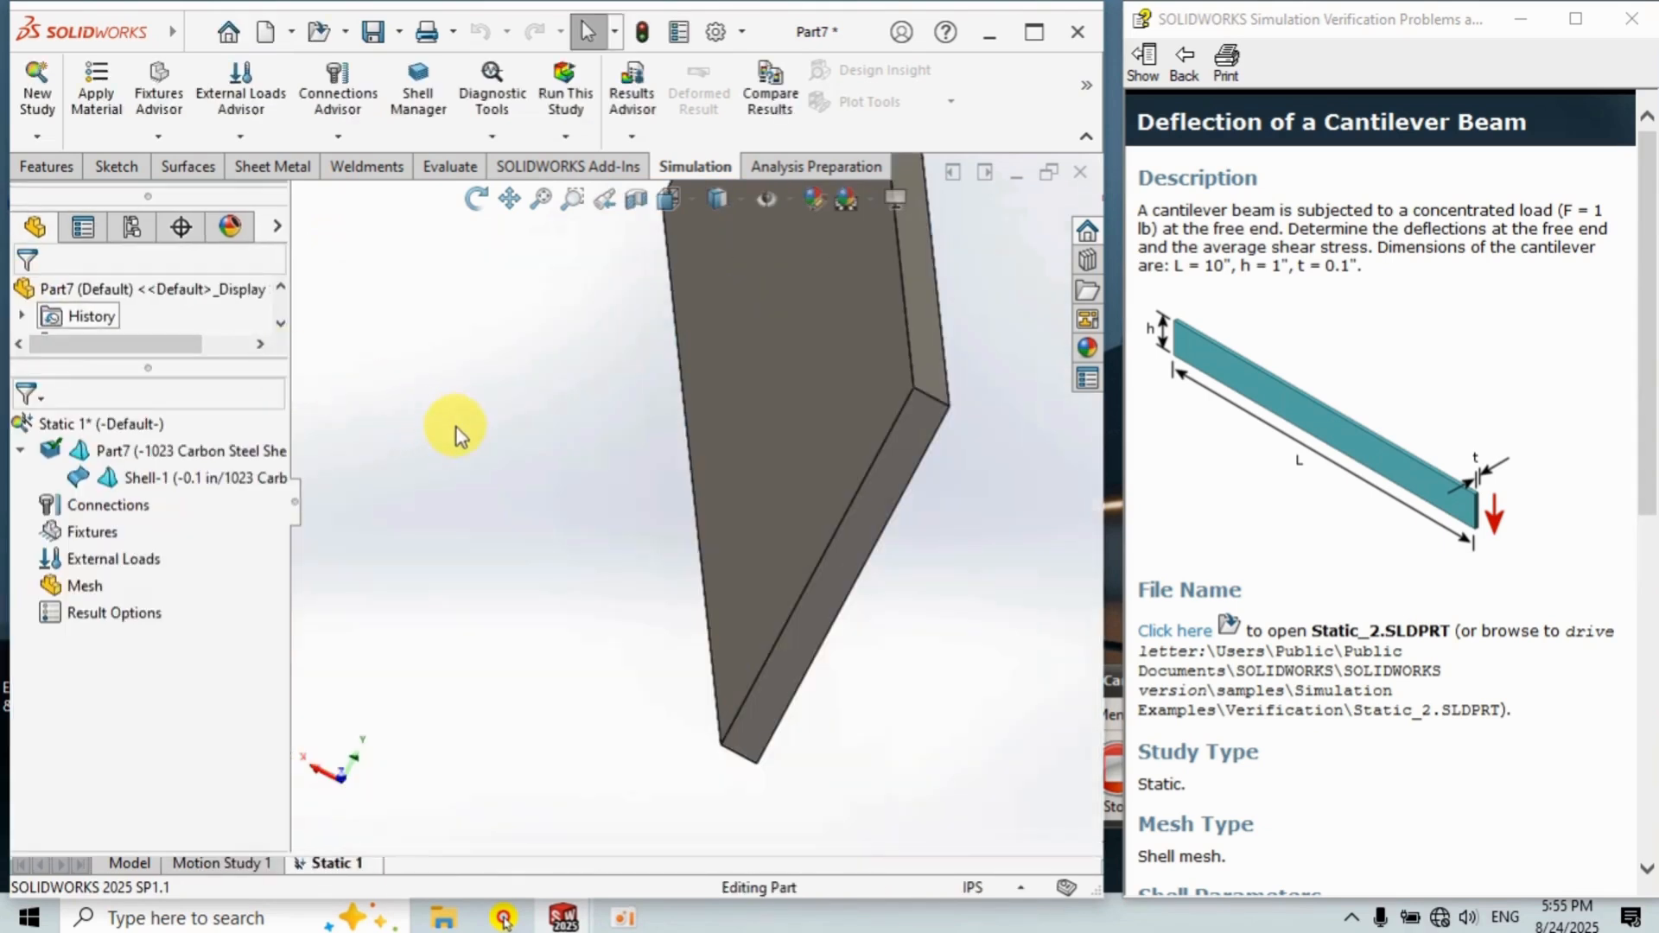
{"action": "key", "text": "ctrl+7"}
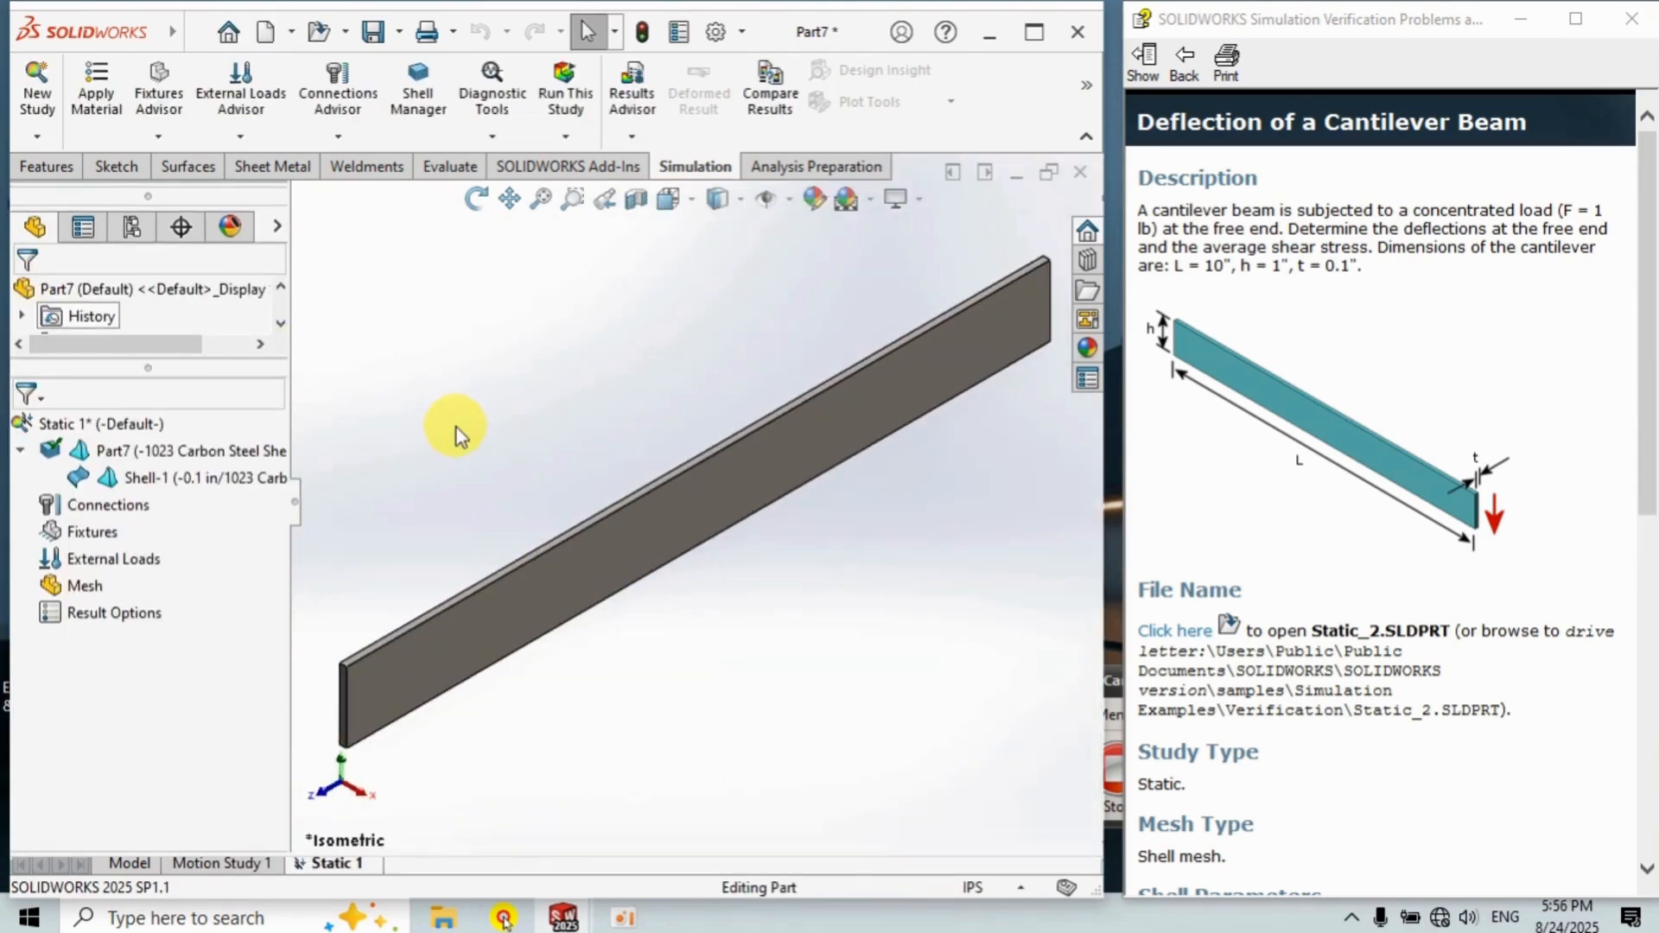
Apply a Fixed Geometry fixture to the end face of the beam.
{"action": "right_click", "coordinate": [92, 540]}
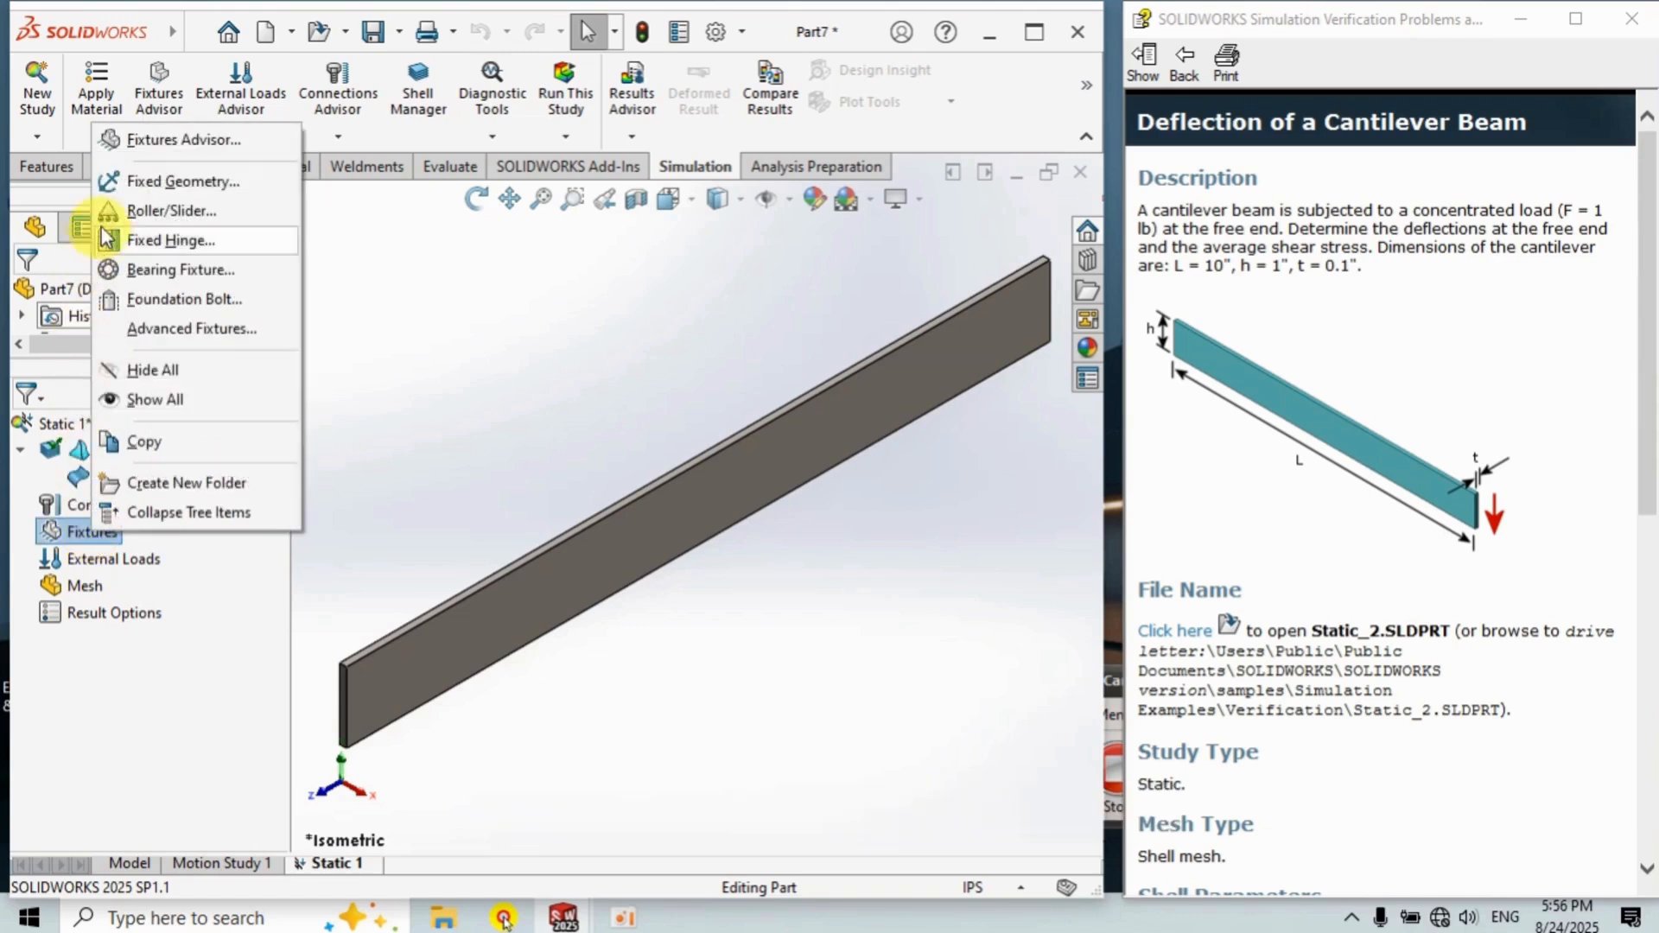
{"action": "left_click", "coordinate": [153, 182]}
{"action": "left_click", "coordinate": [1042, 307]}
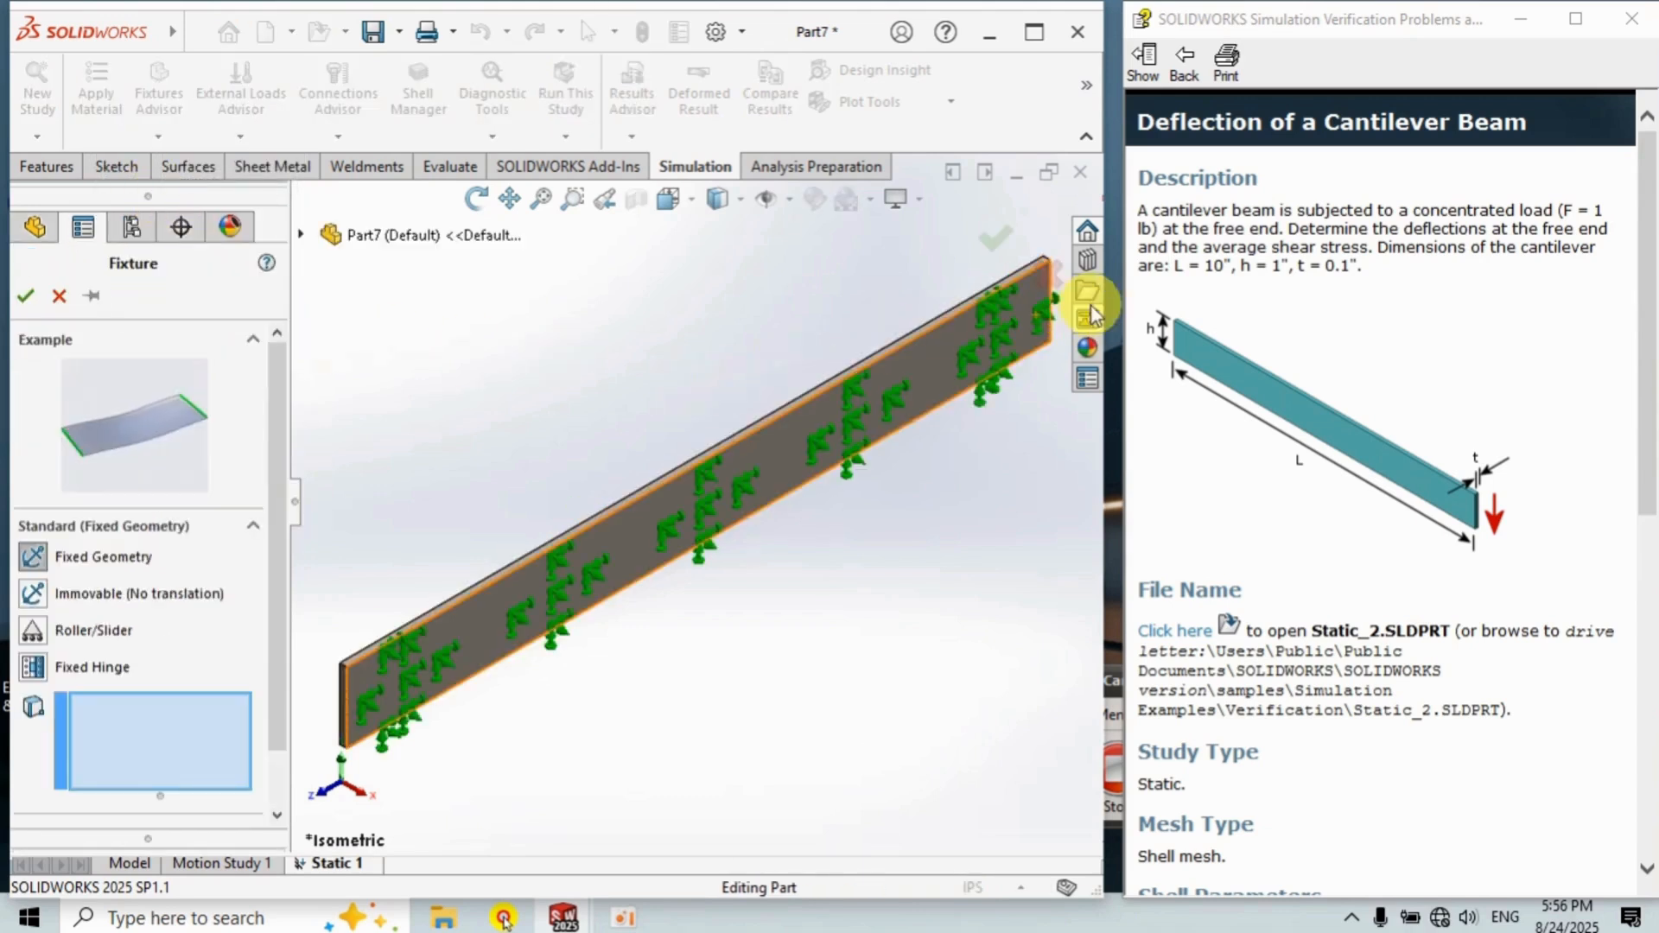
{"action": "scroll", "coordinate": [994, 333], "scroll_direction": "down", "scroll_amount": 5}
{"action": "middle_click_drag", "start_coordinate": [785, 433], "coordinate": [905, 361]}
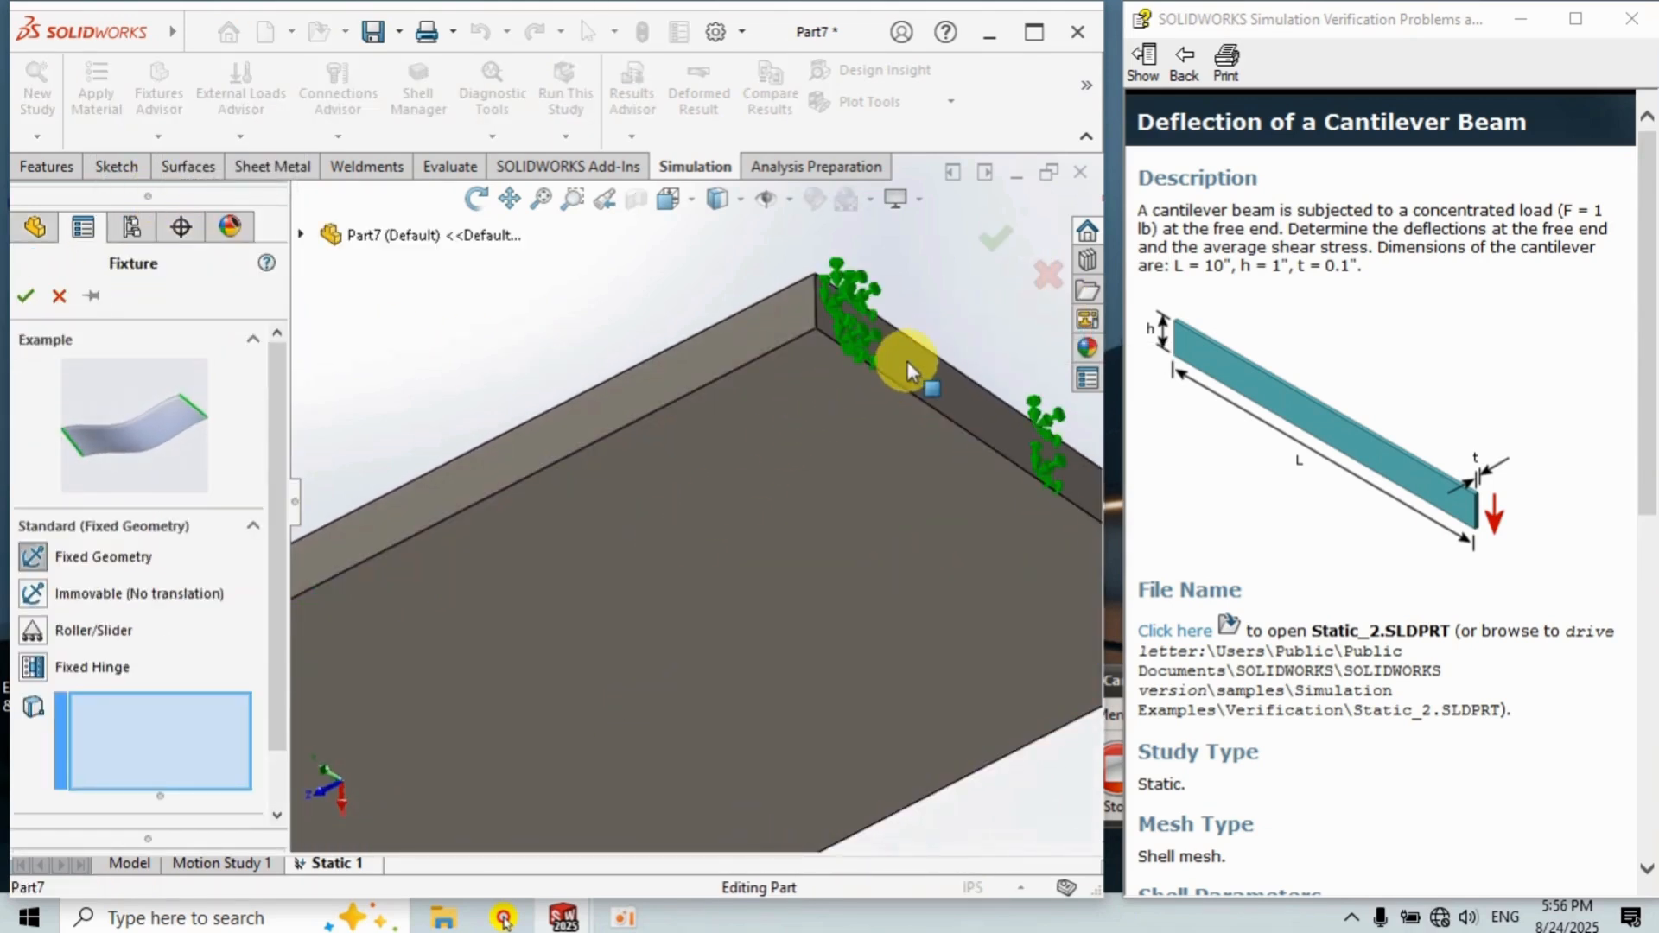
{"action": "left_click", "coordinate": [906, 361]}
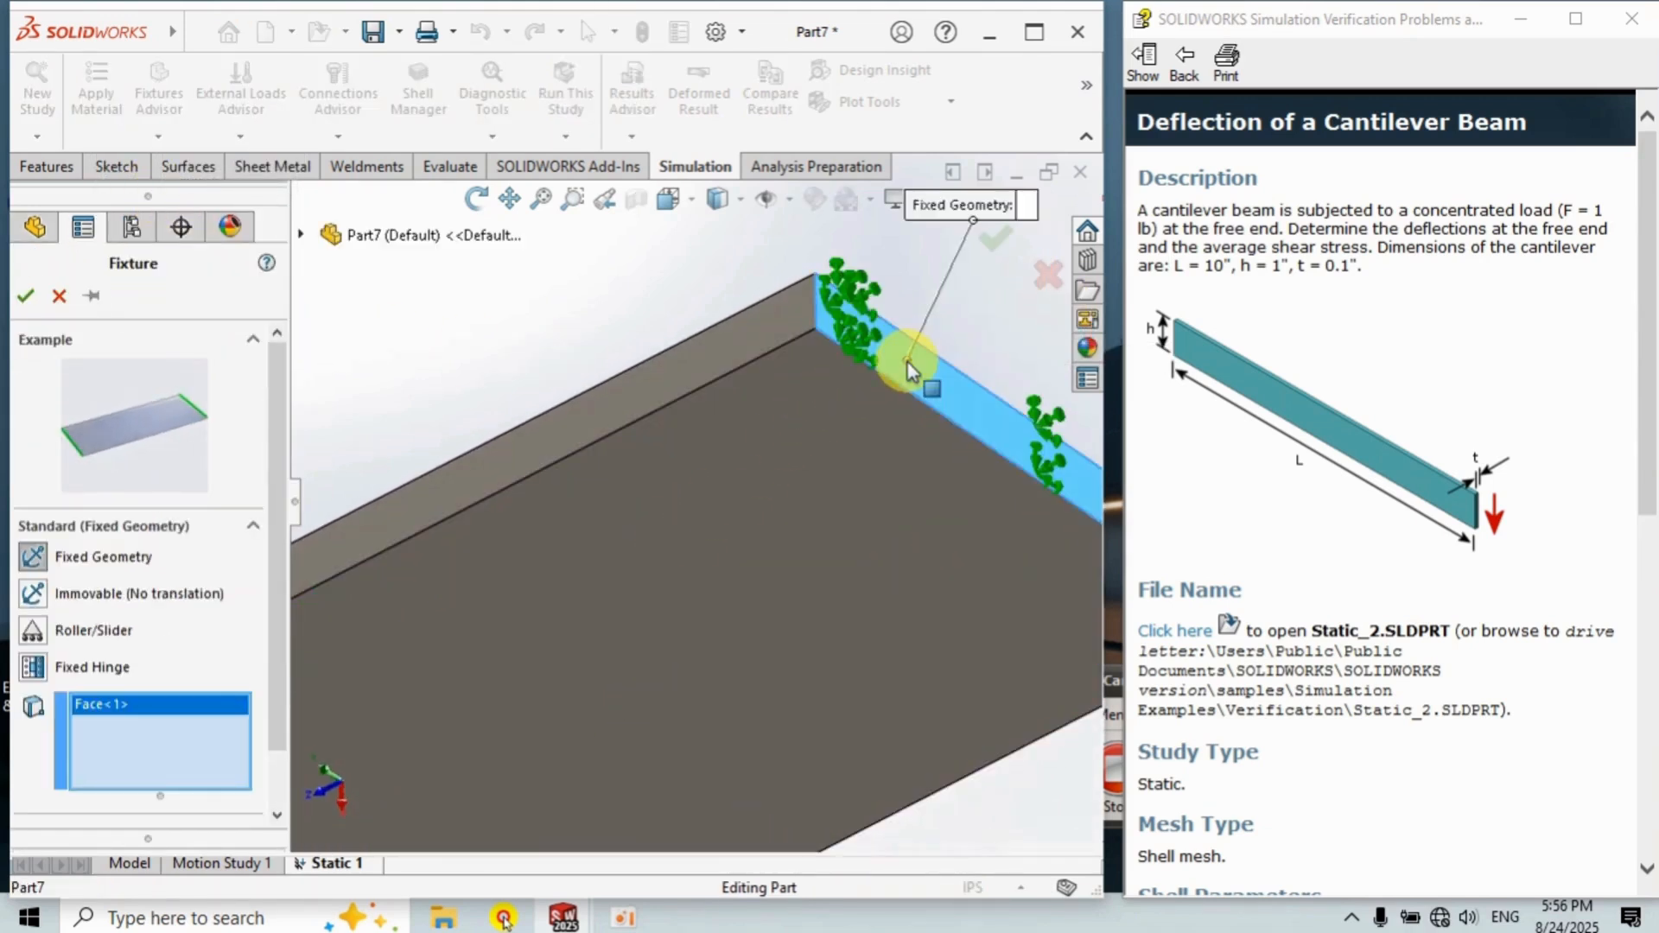
{"action": "left_click", "coordinate": [25, 295]}
{"action": "key", "text": "ctrl+7"}
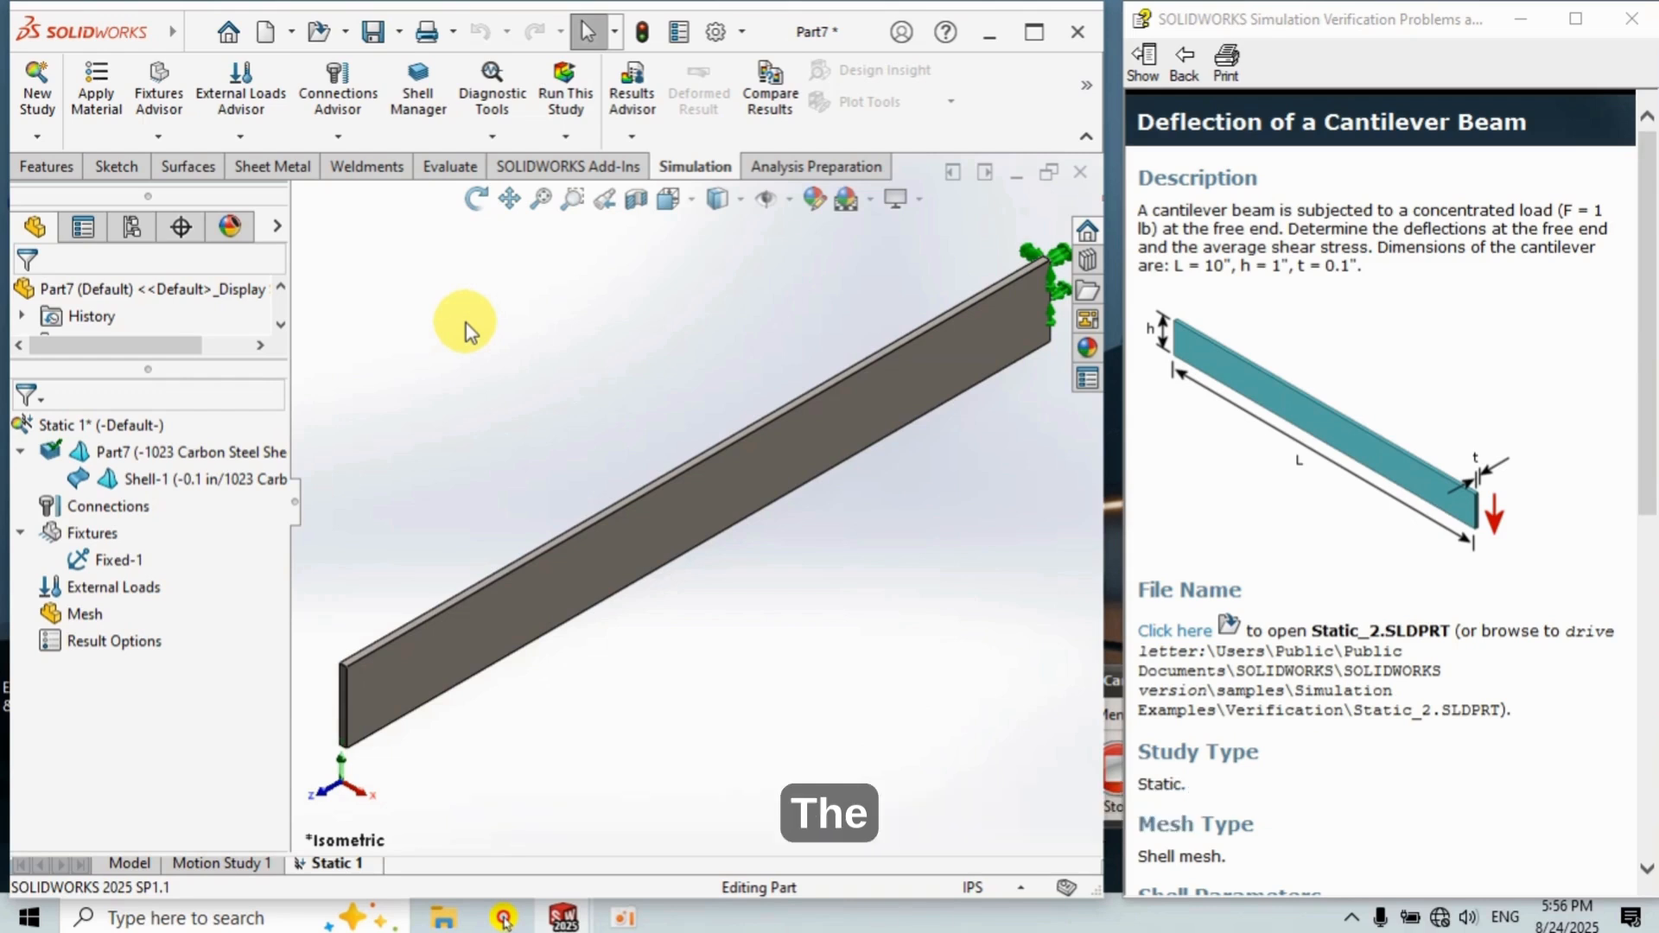
Add a Force load on the beam's free-end face, directed along its vertical edge.
{"action": "right_click", "coordinate": [115, 595]}
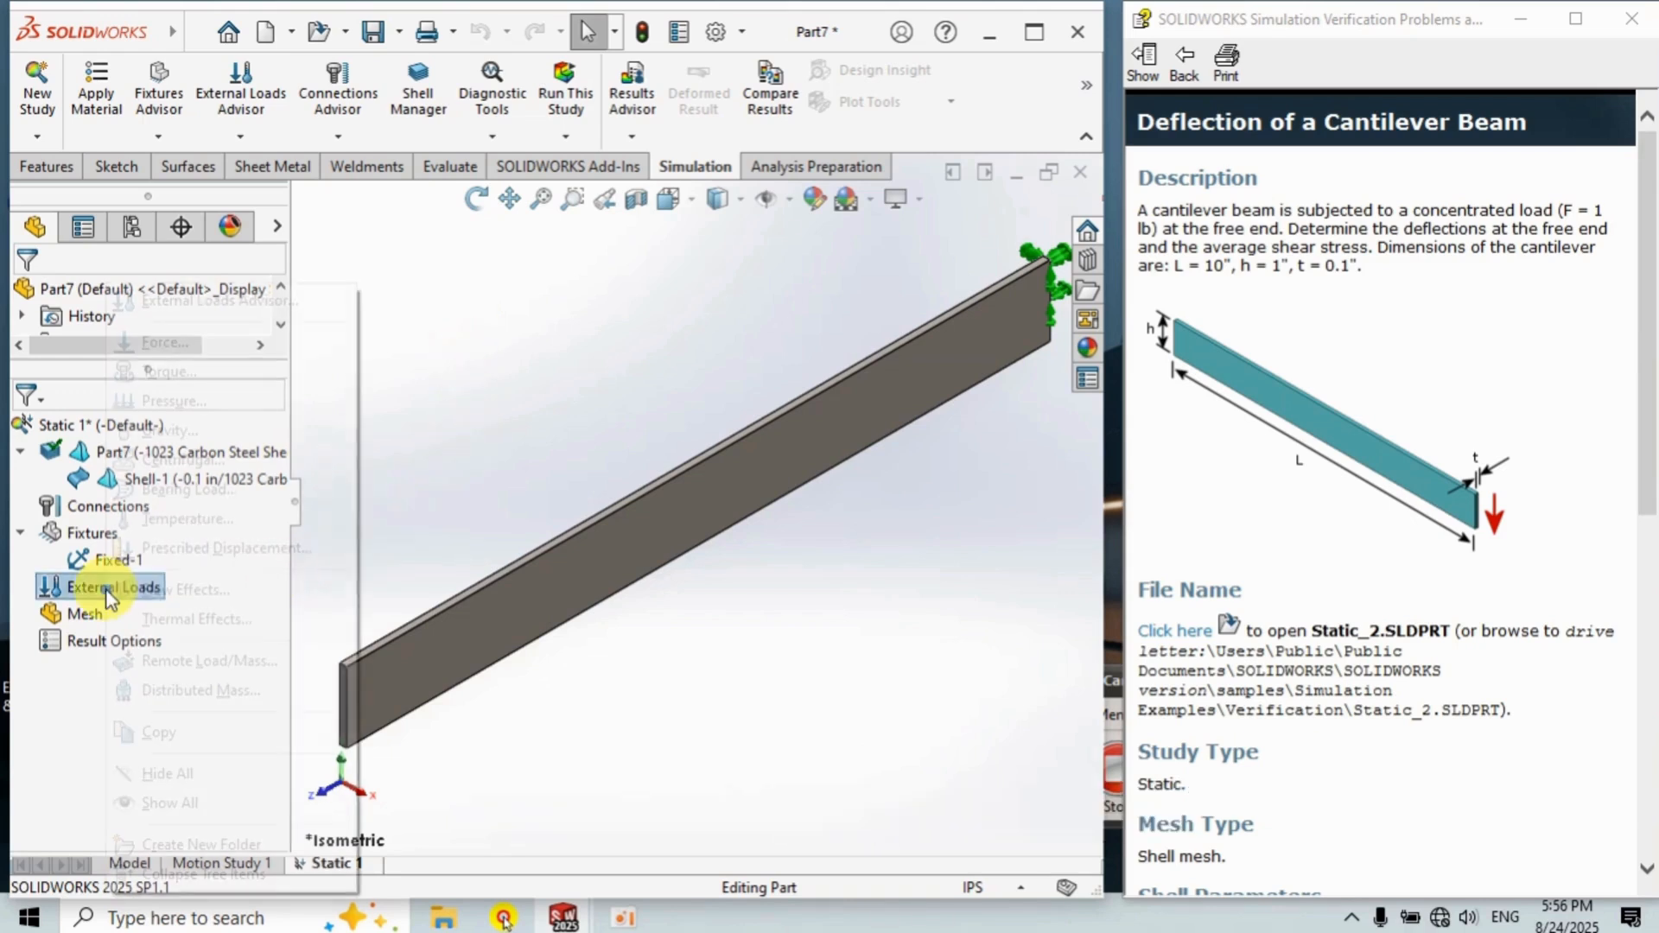
{"action": "left_click", "coordinate": [164, 342]}
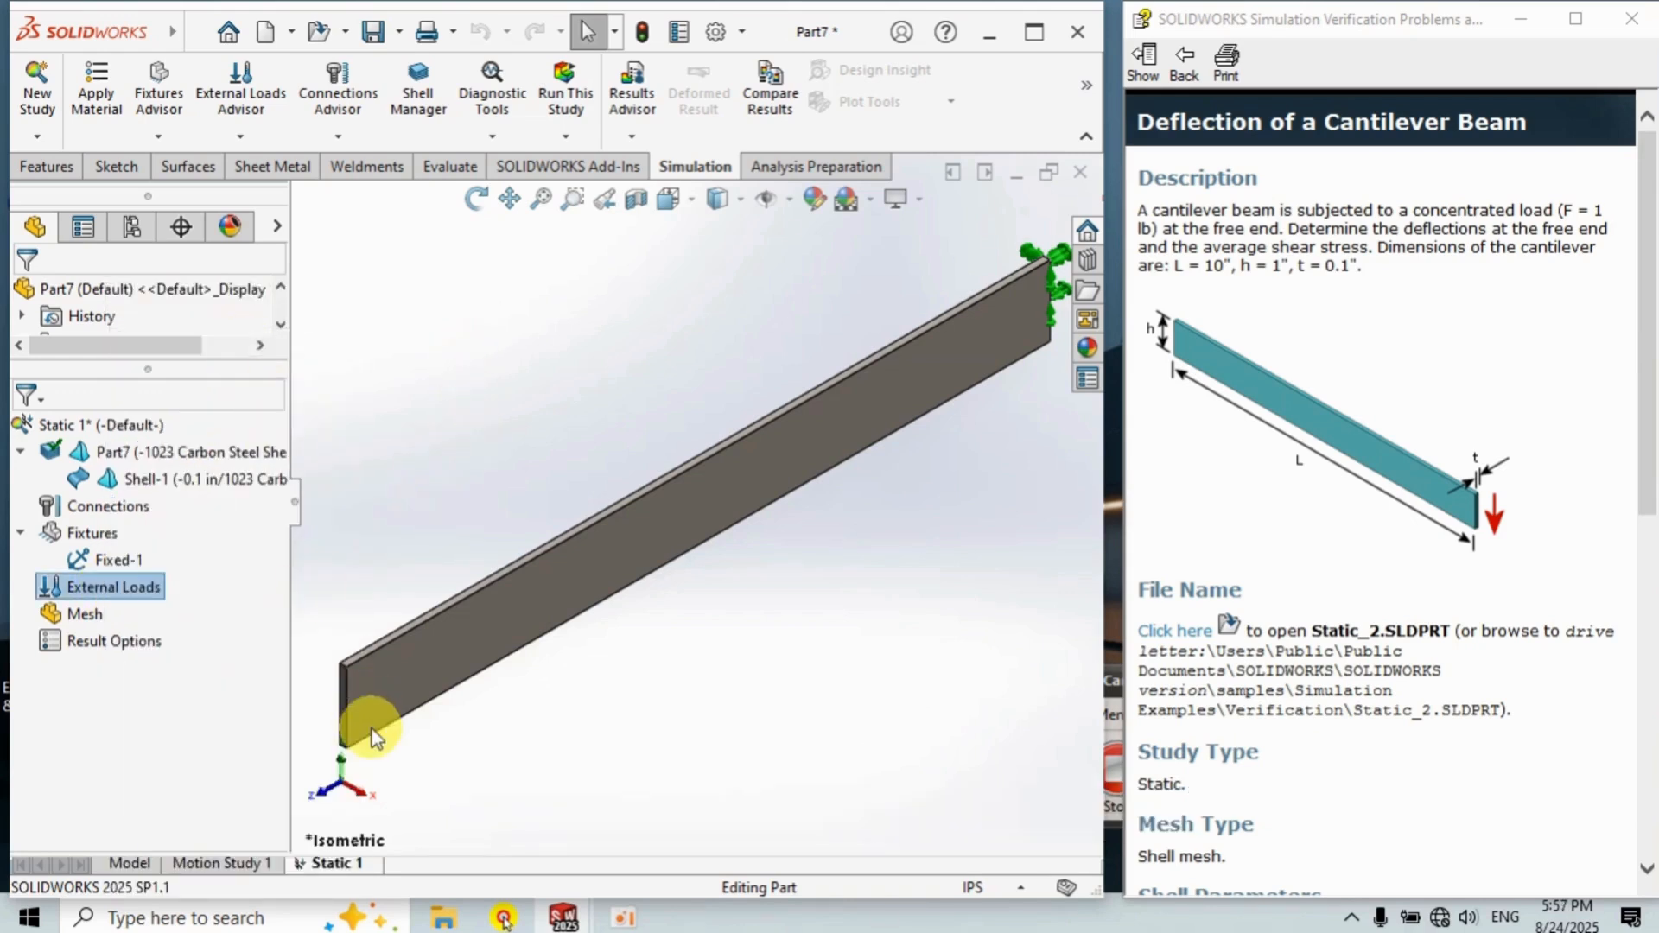
{"action": "scroll", "coordinate": [371, 730], "scroll_direction": "up", "scroll_amount": 3}
{"action": "scroll", "coordinate": [492, 648], "scroll_direction": "down", "scroll_amount": 5}
{"action": "scroll", "coordinate": [490, 646], "scroll_direction": "down", "scroll_amount": 3}
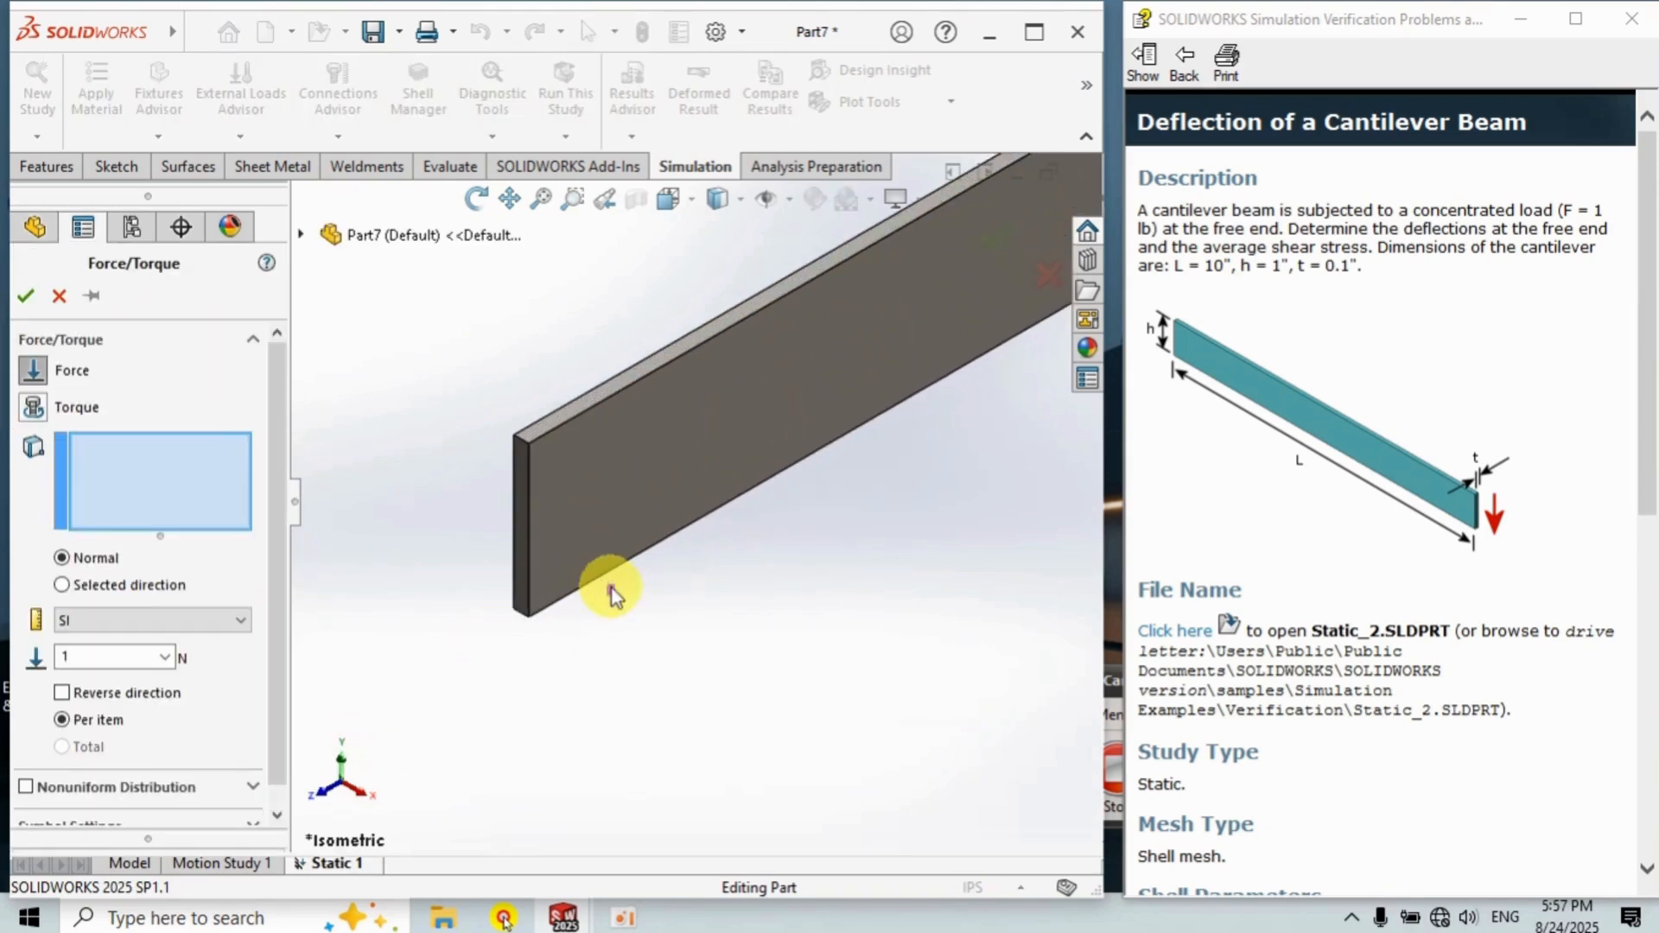
{"action": "left_click", "coordinate": [541, 444]}
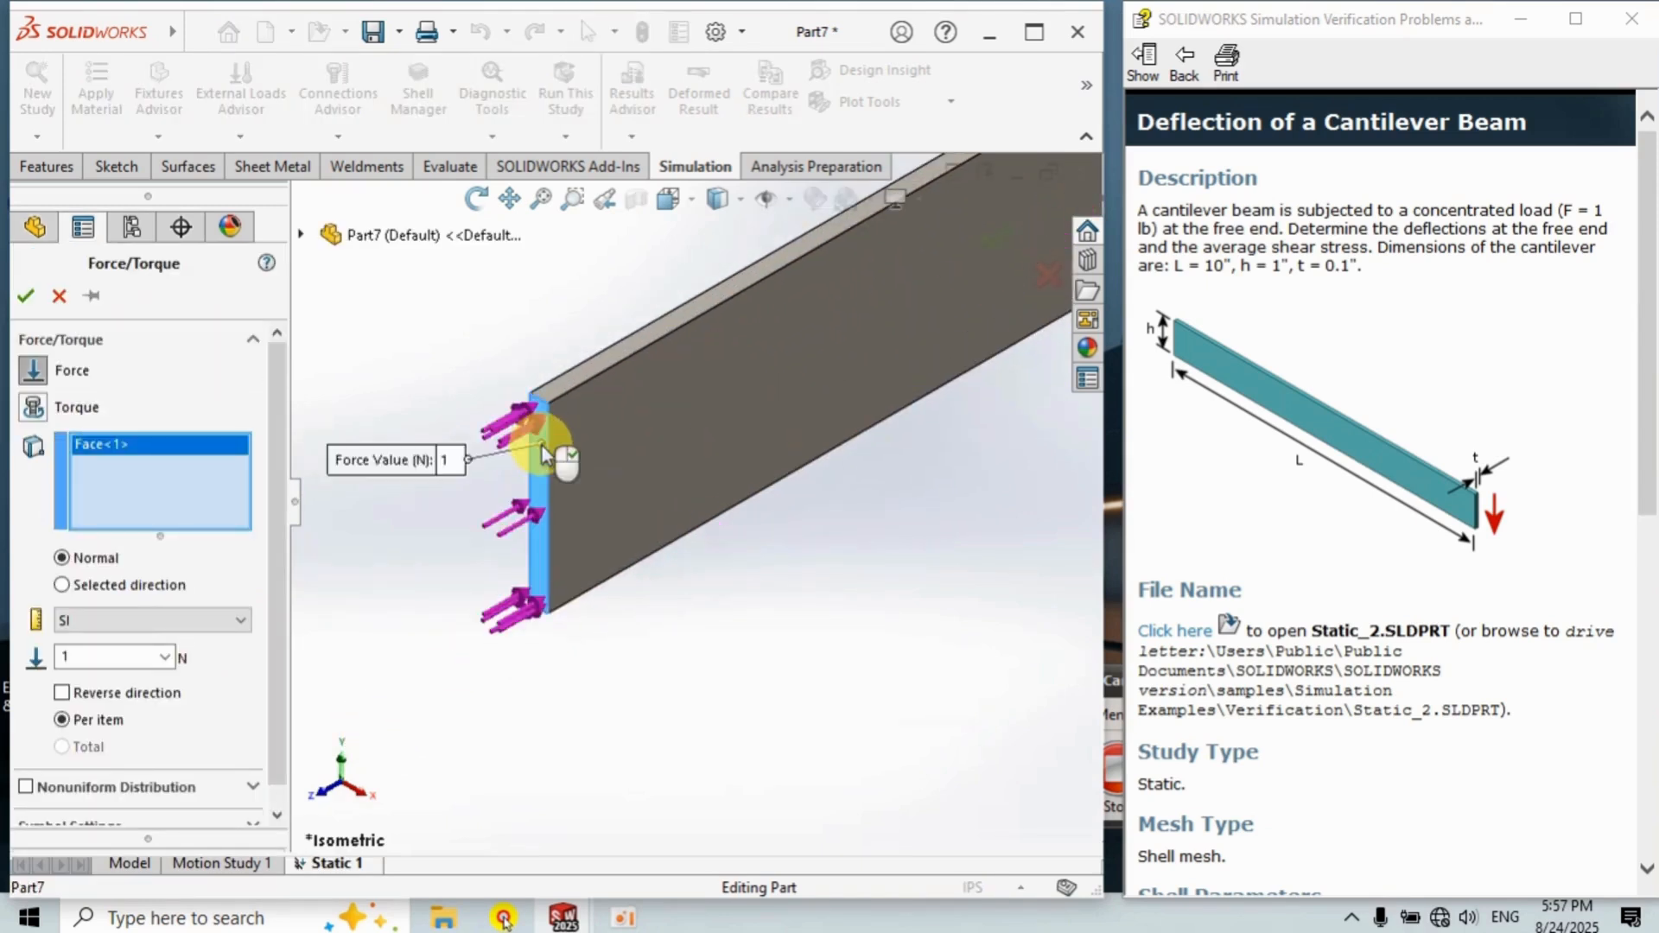
{"action": "left_click", "coordinate": [177, 585]}
{"action": "left_click", "coordinate": [548, 463]}
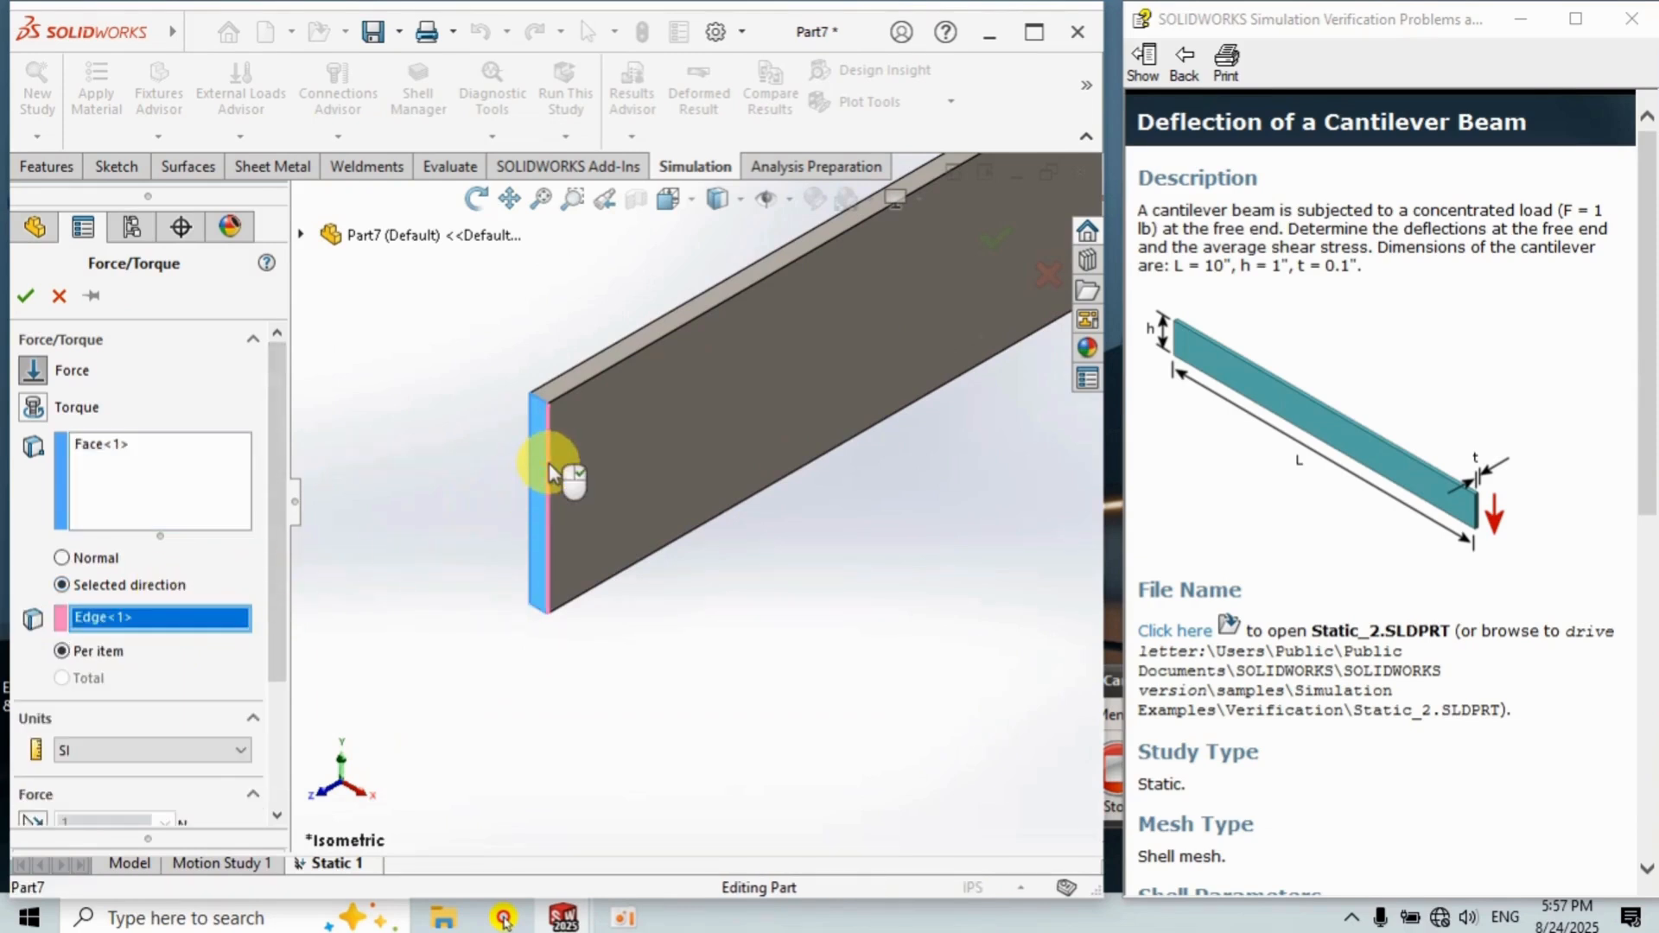
Set the force units to English (IPS), the force to 1 lbf, reverse its direction, and confirm.
{"action": "left_click_drag", "start_coordinate": [275, 602], "coordinate": [268, 683]}
{"action": "scroll", "coordinate": [271, 691], "scroll_direction": "down", "scroll_amount": 1}
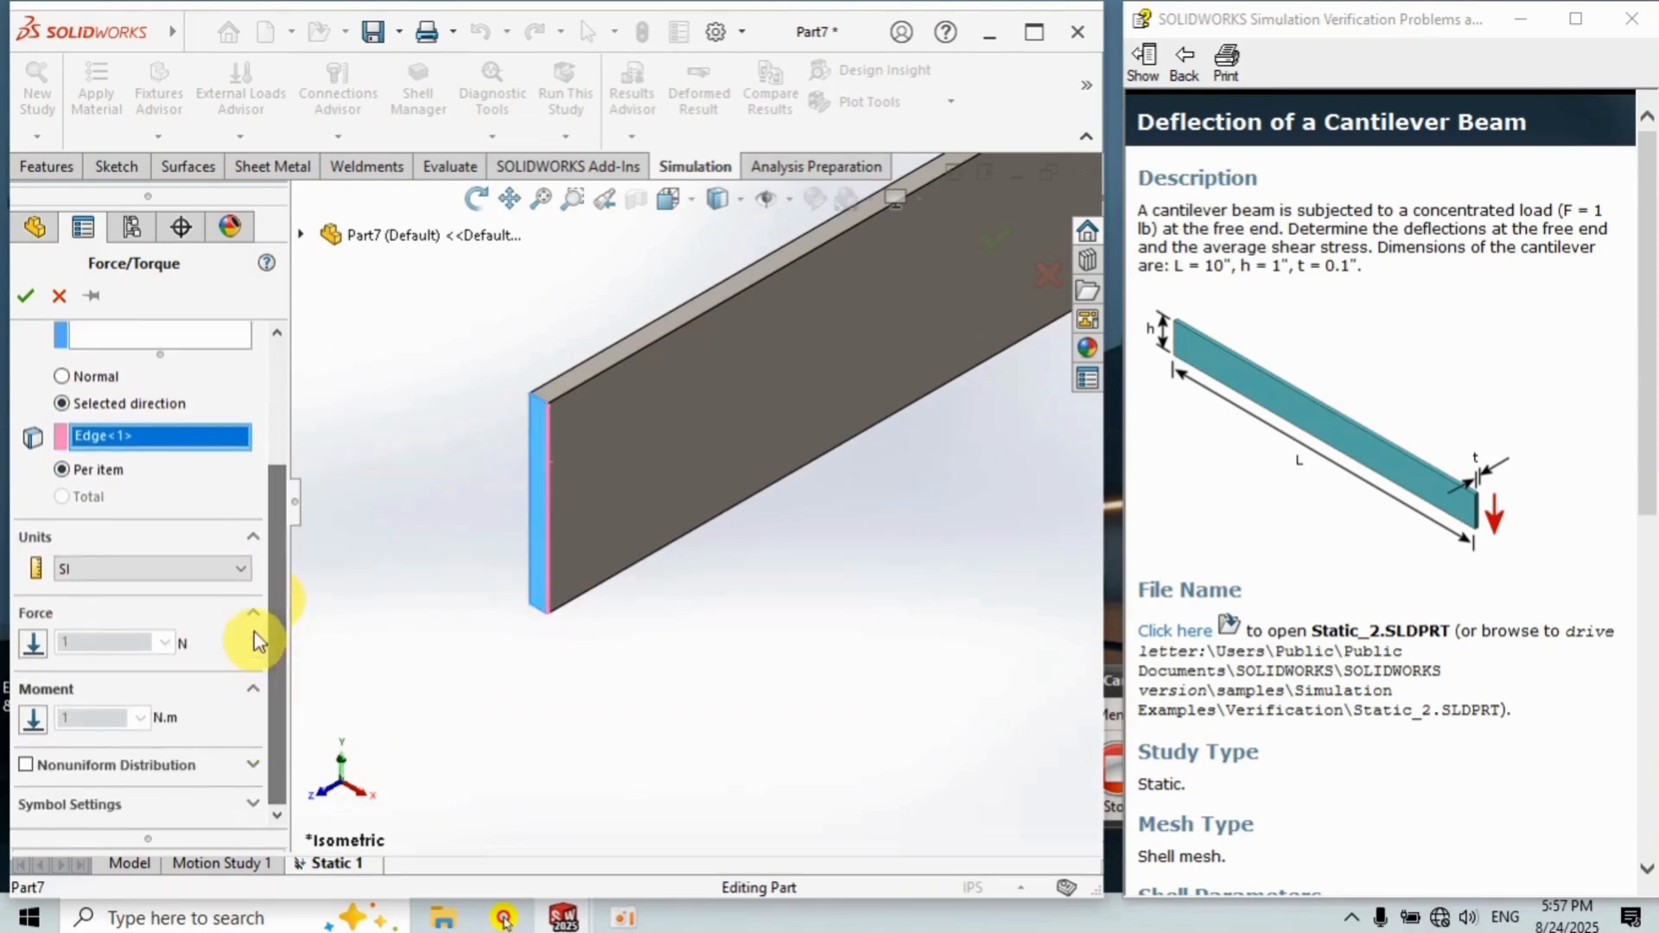
{"action": "left_click", "coordinate": [242, 568]}
{"action": "left_click", "coordinate": [218, 608]}
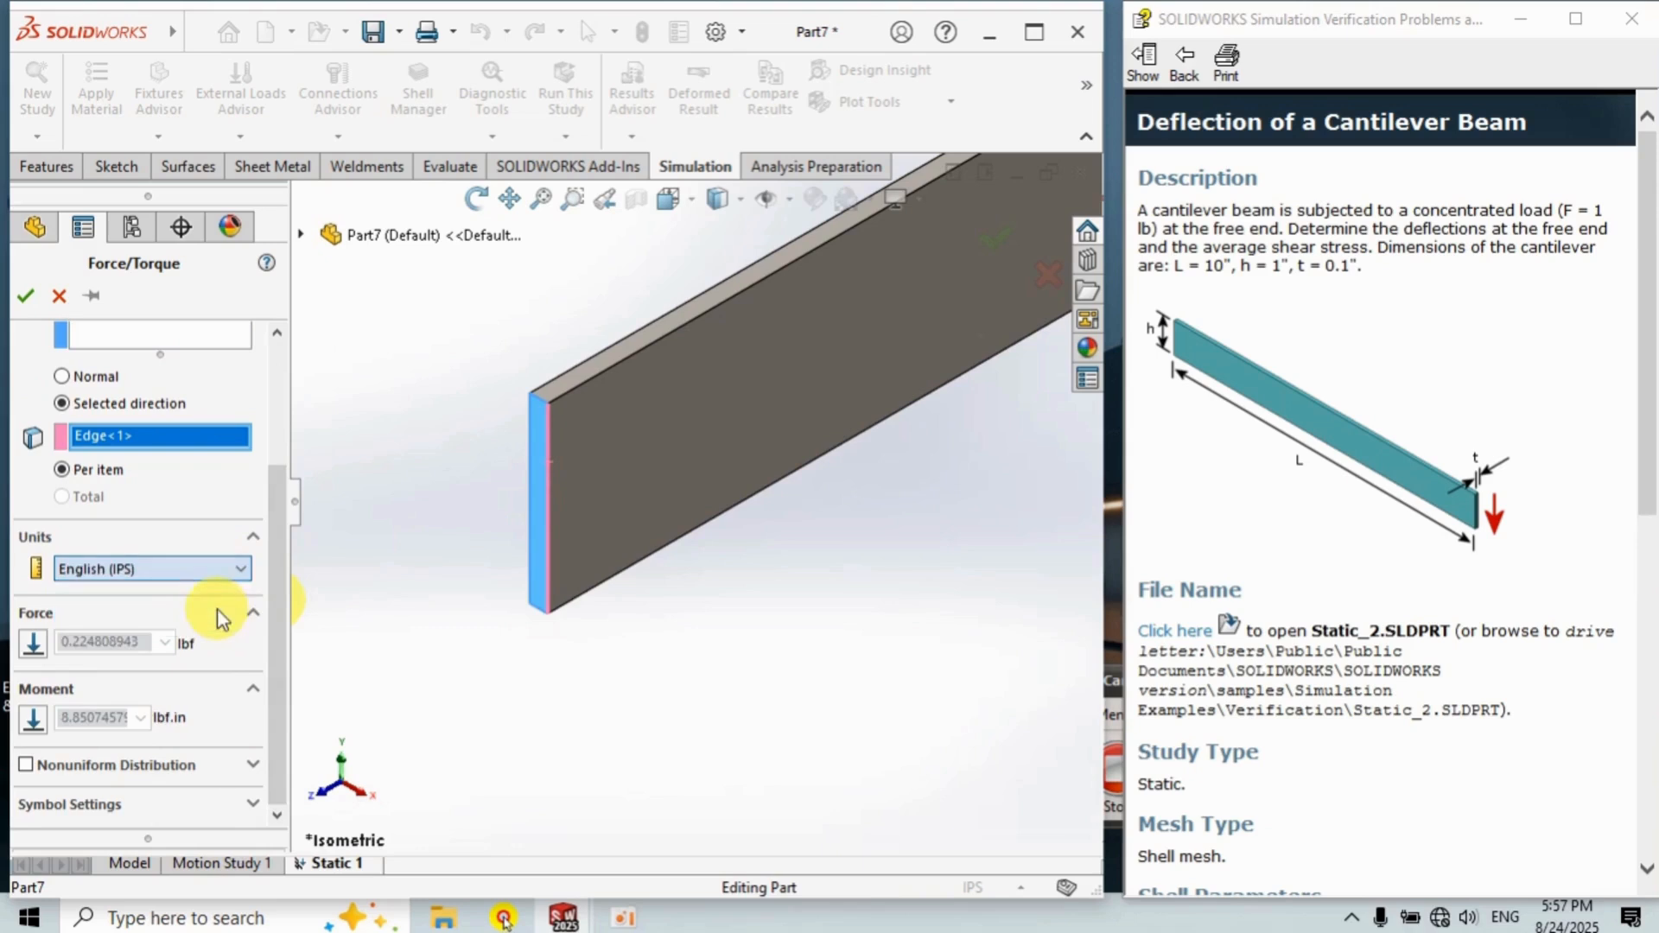
{"action": "left_click", "coordinate": [34, 645]}
{"action": "double_click", "coordinate": [119, 642]}
{"action": "type", "text": "1"}
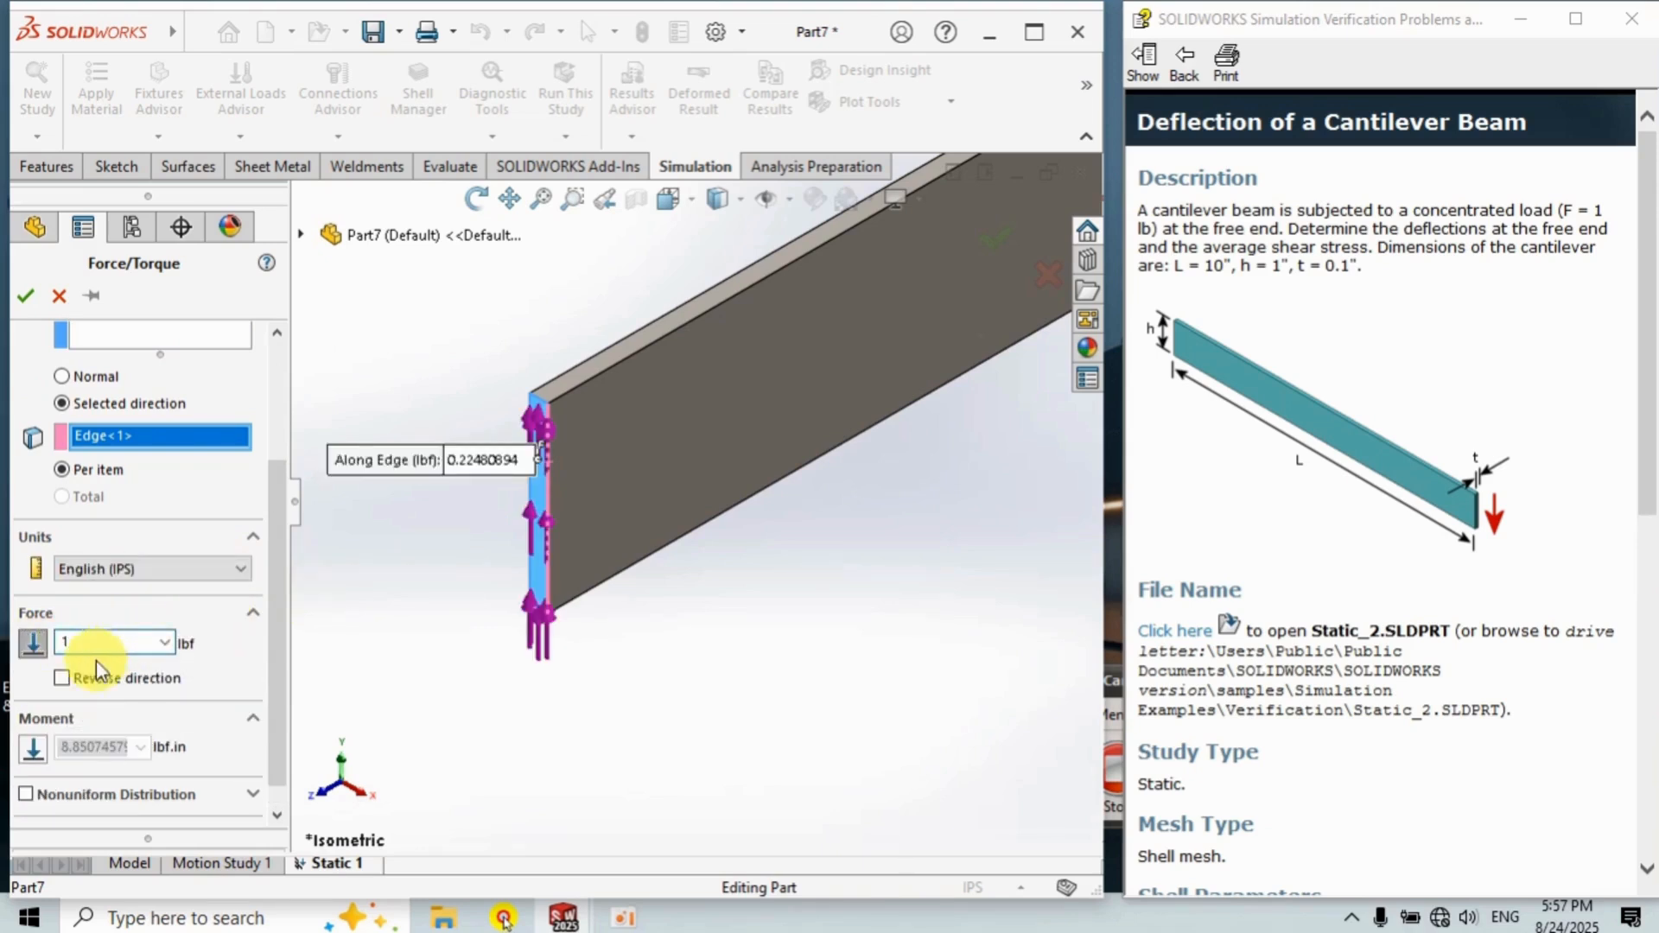
{"action": "left_click", "coordinate": [206, 686]}
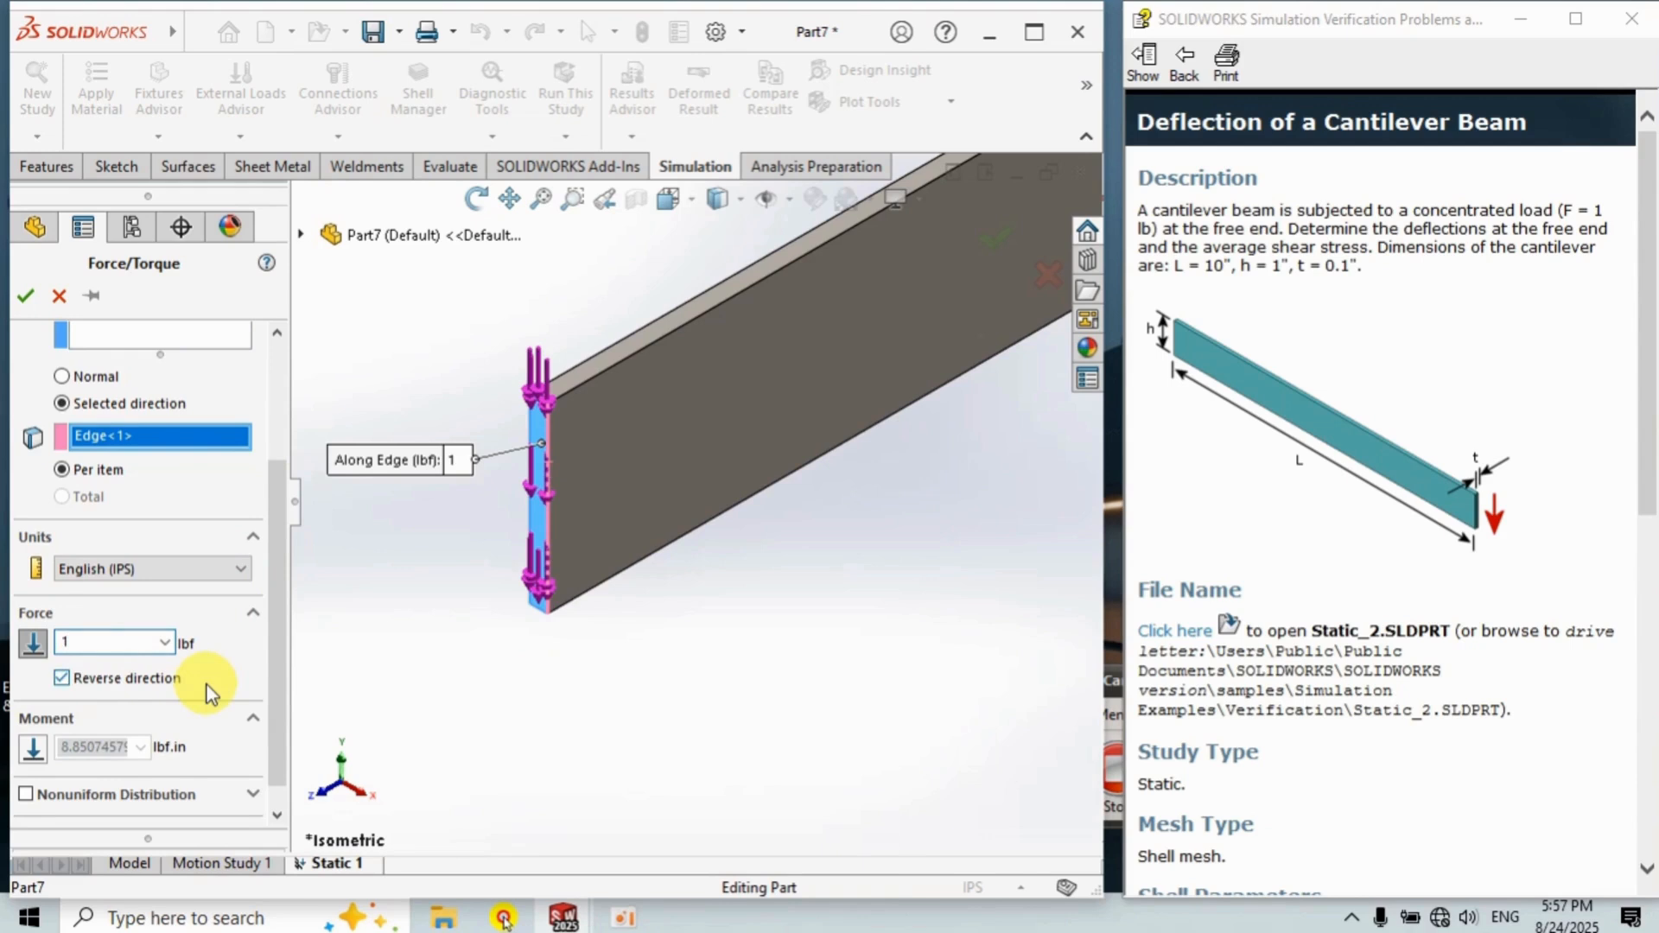
{"action": "left_click", "coordinate": [61, 679]}
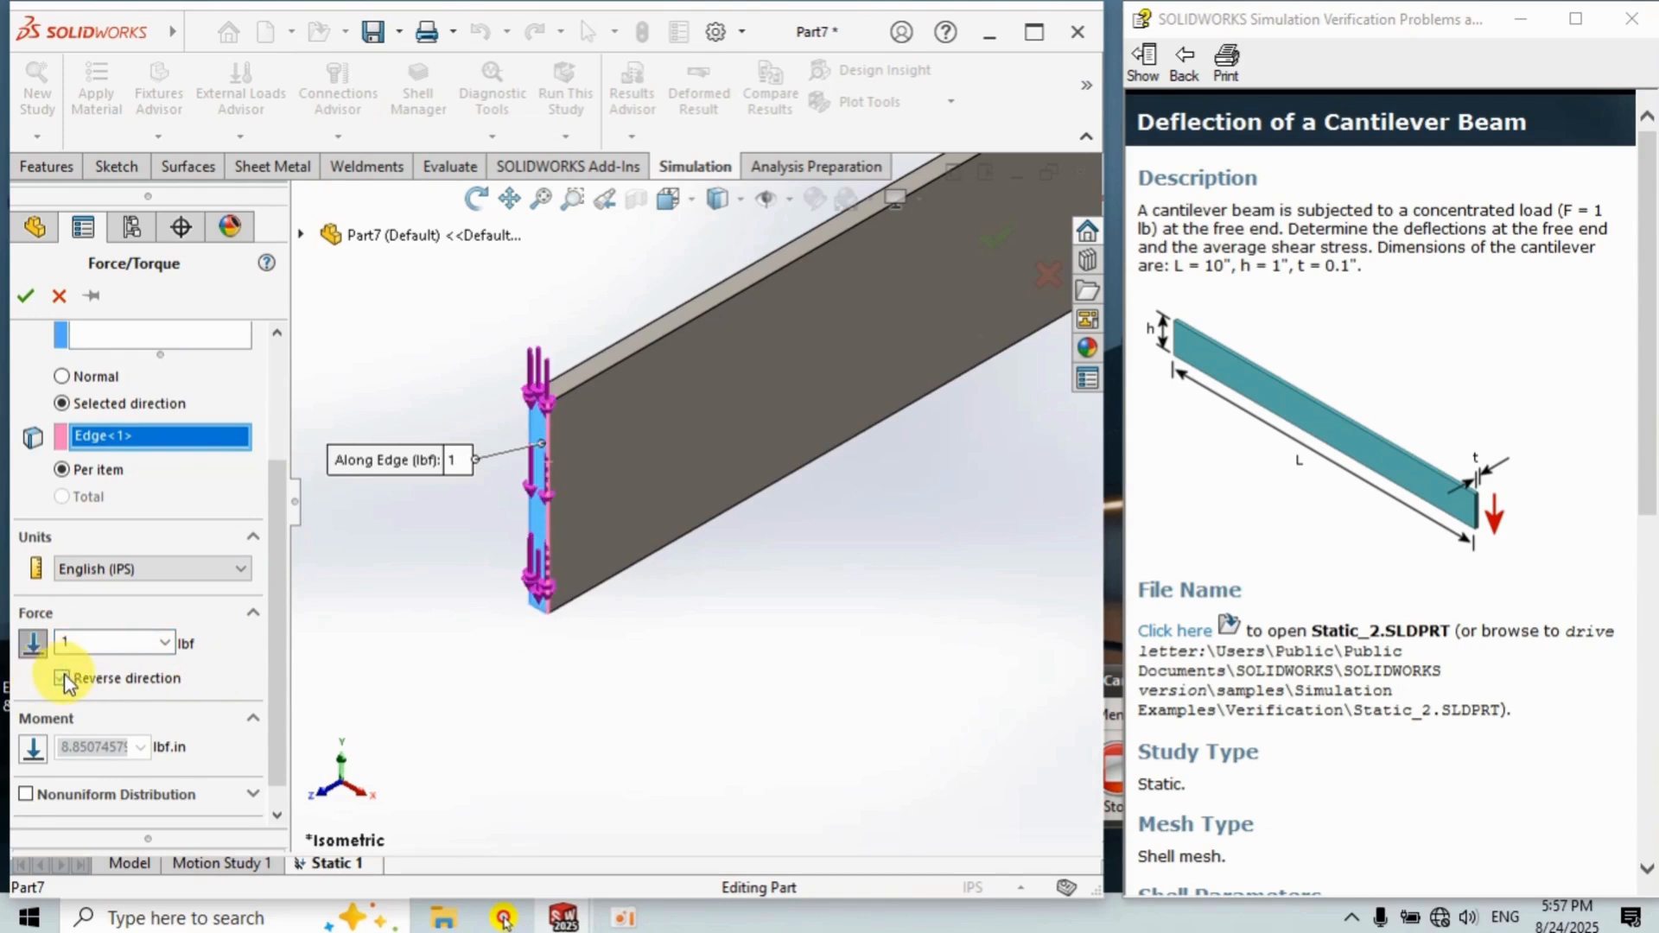
{"action": "left_click", "coordinate": [27, 295]}
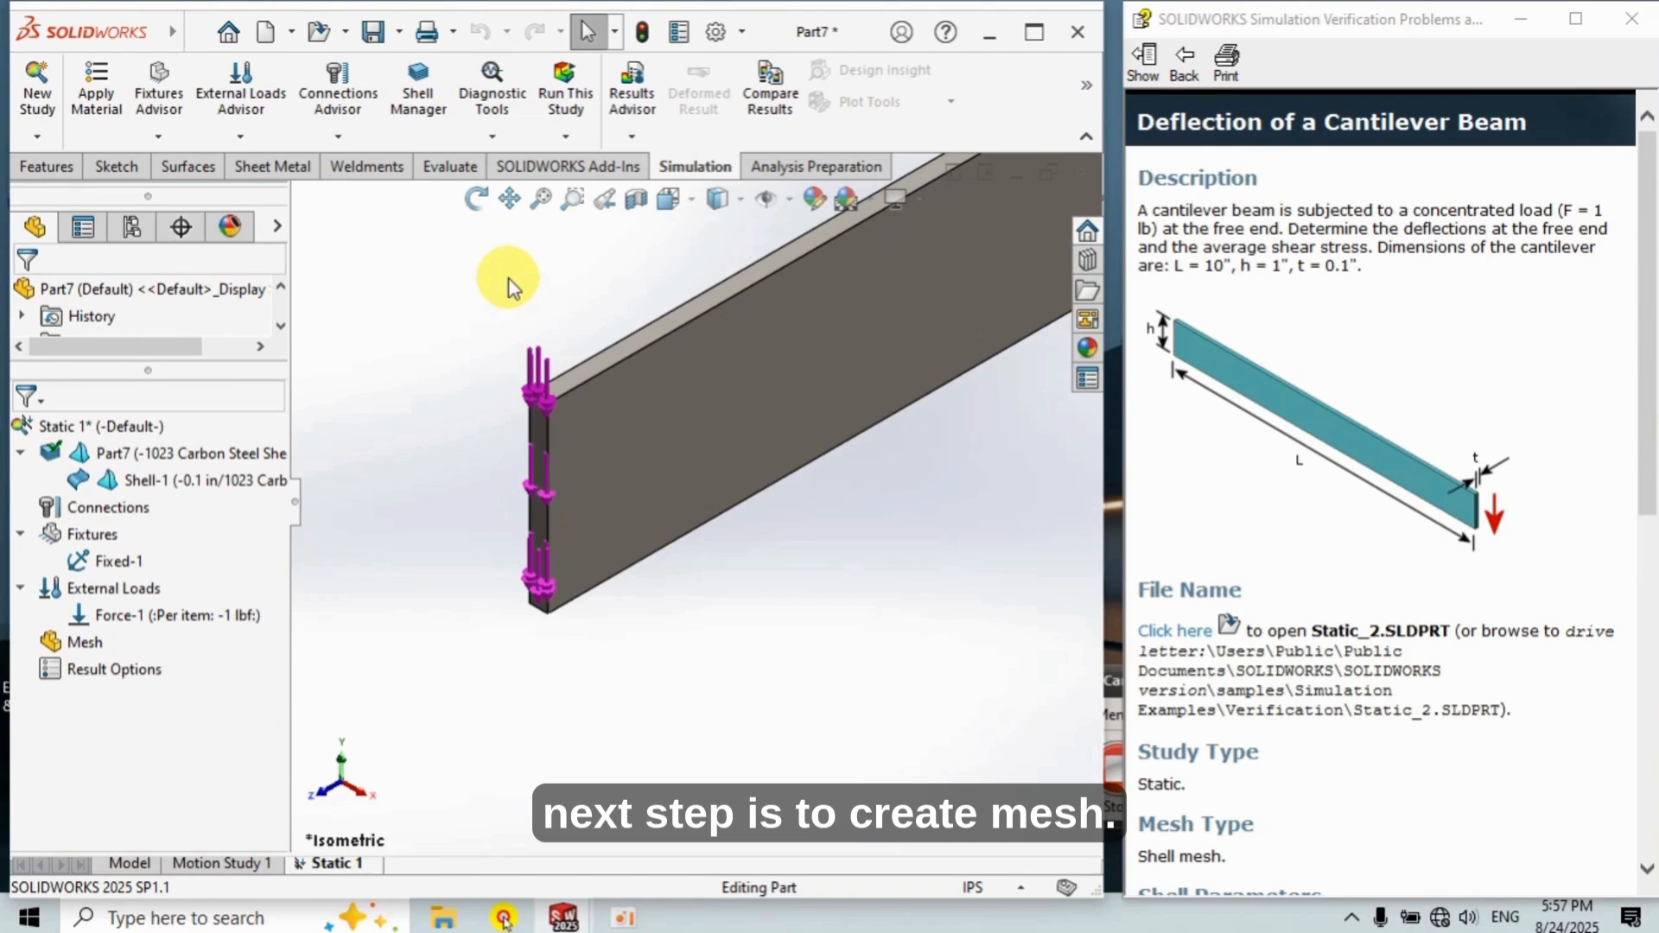
Create the mesh with the density slider moved to Coarse.
{"action": "right_click", "coordinate": [82, 644]}
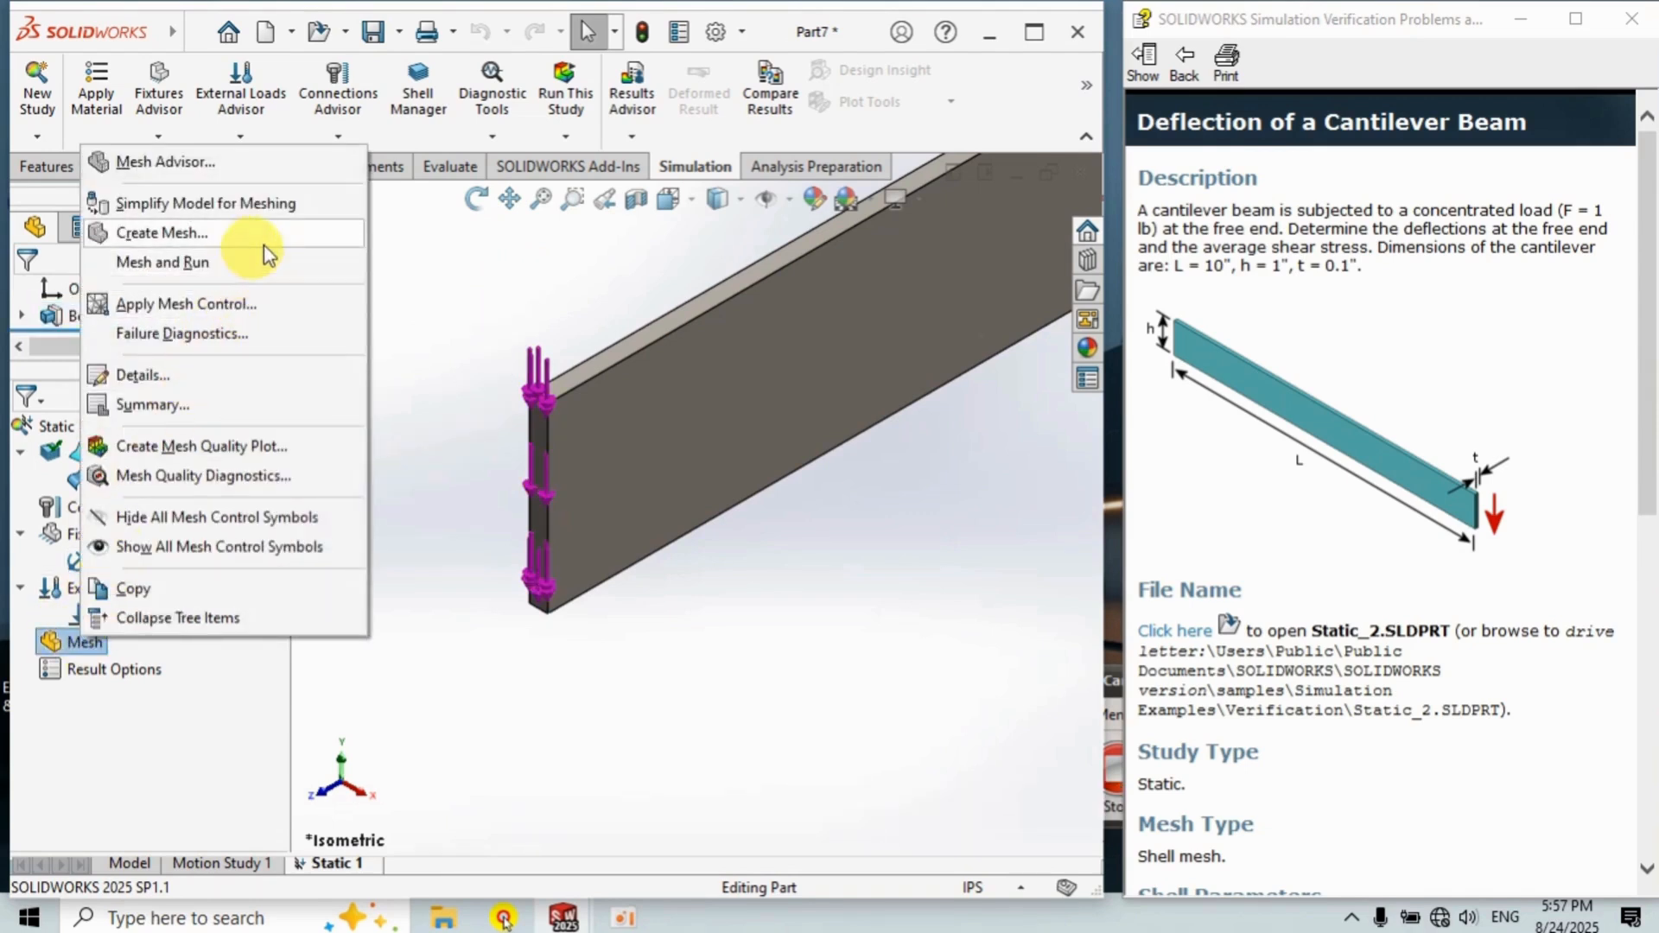
{"action": "left_click", "coordinate": [232, 233]}
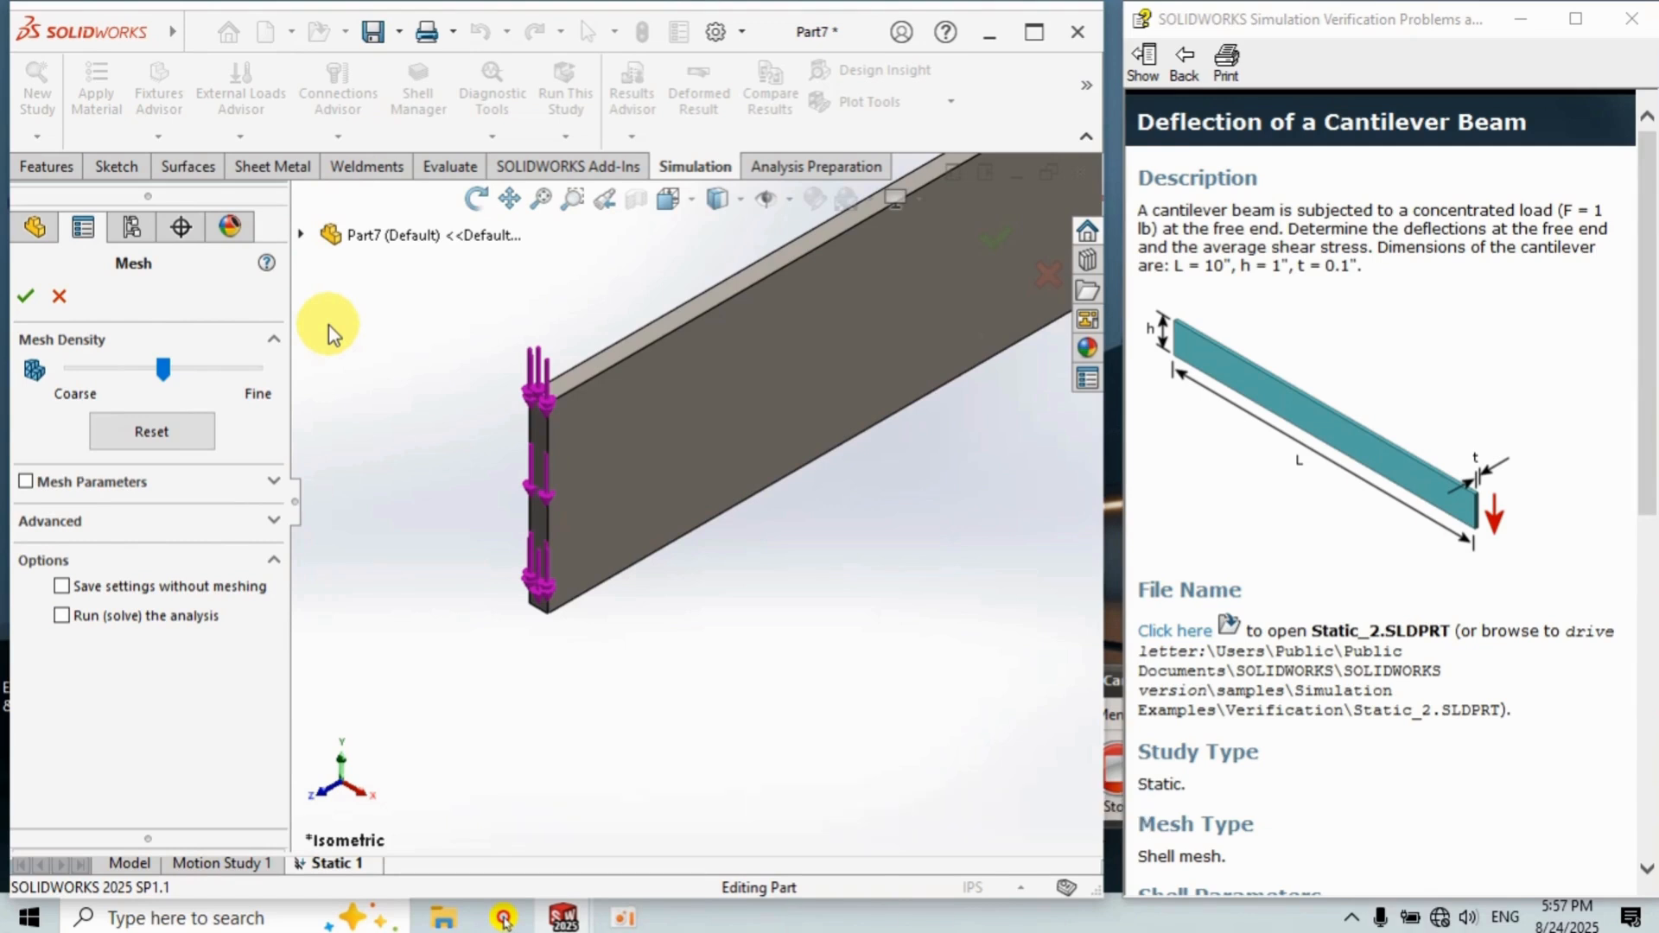
{"action": "left_click_drag", "start_coordinate": [163, 370], "coordinate": [70, 370]}
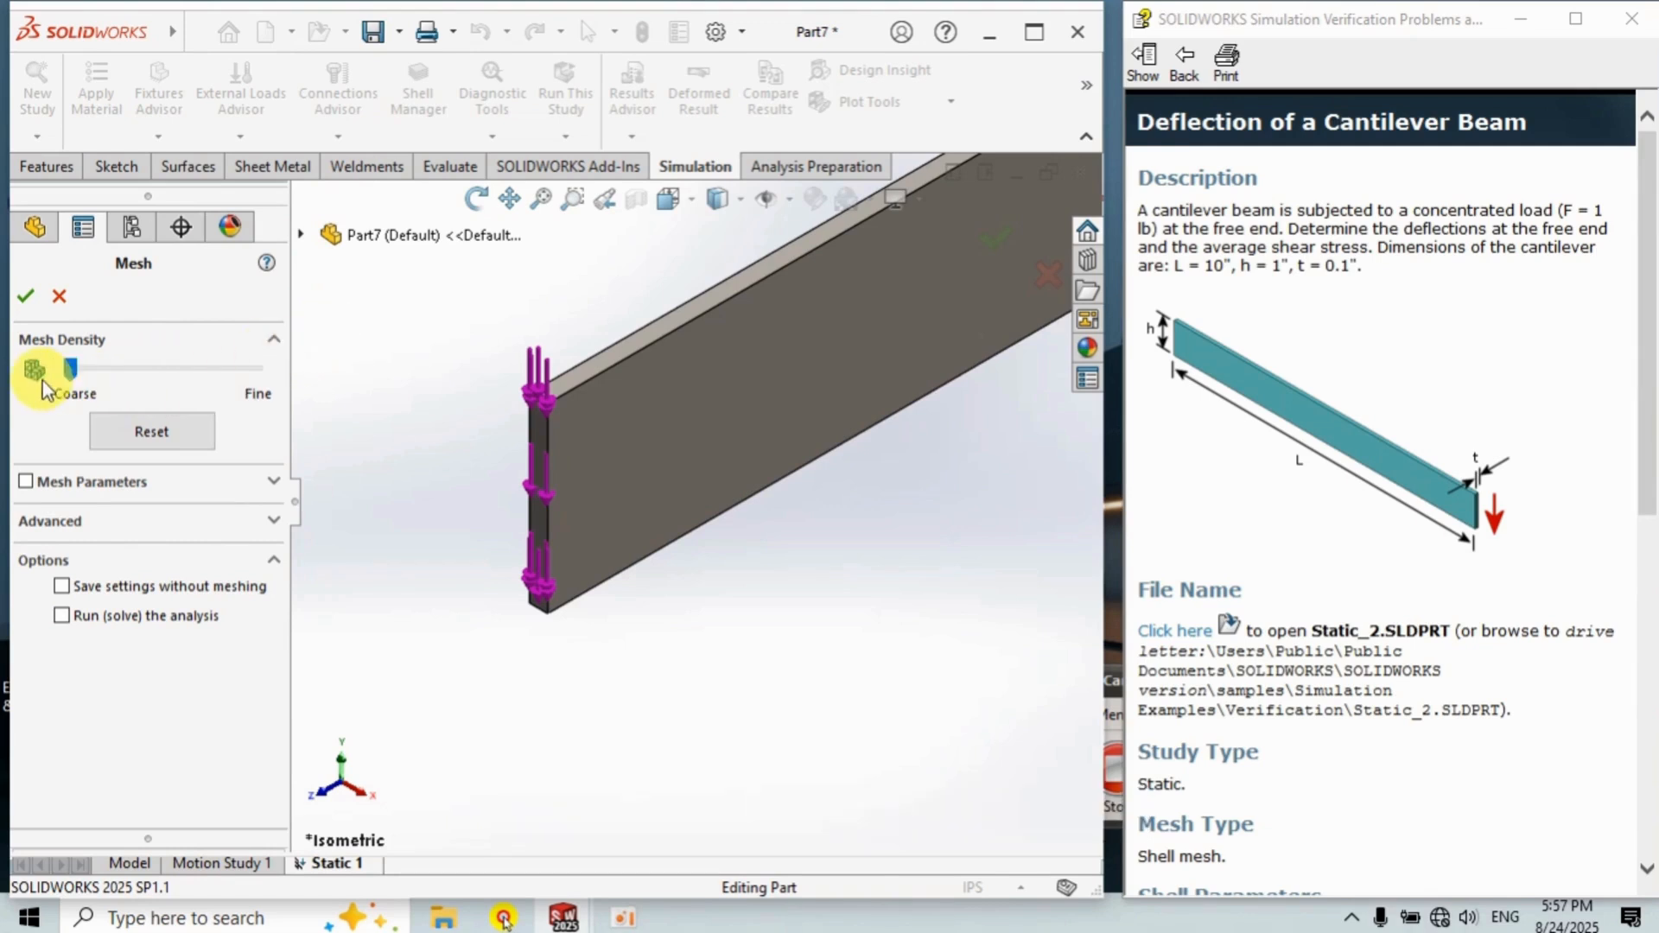
{"action": "left_click", "coordinate": [27, 299]}
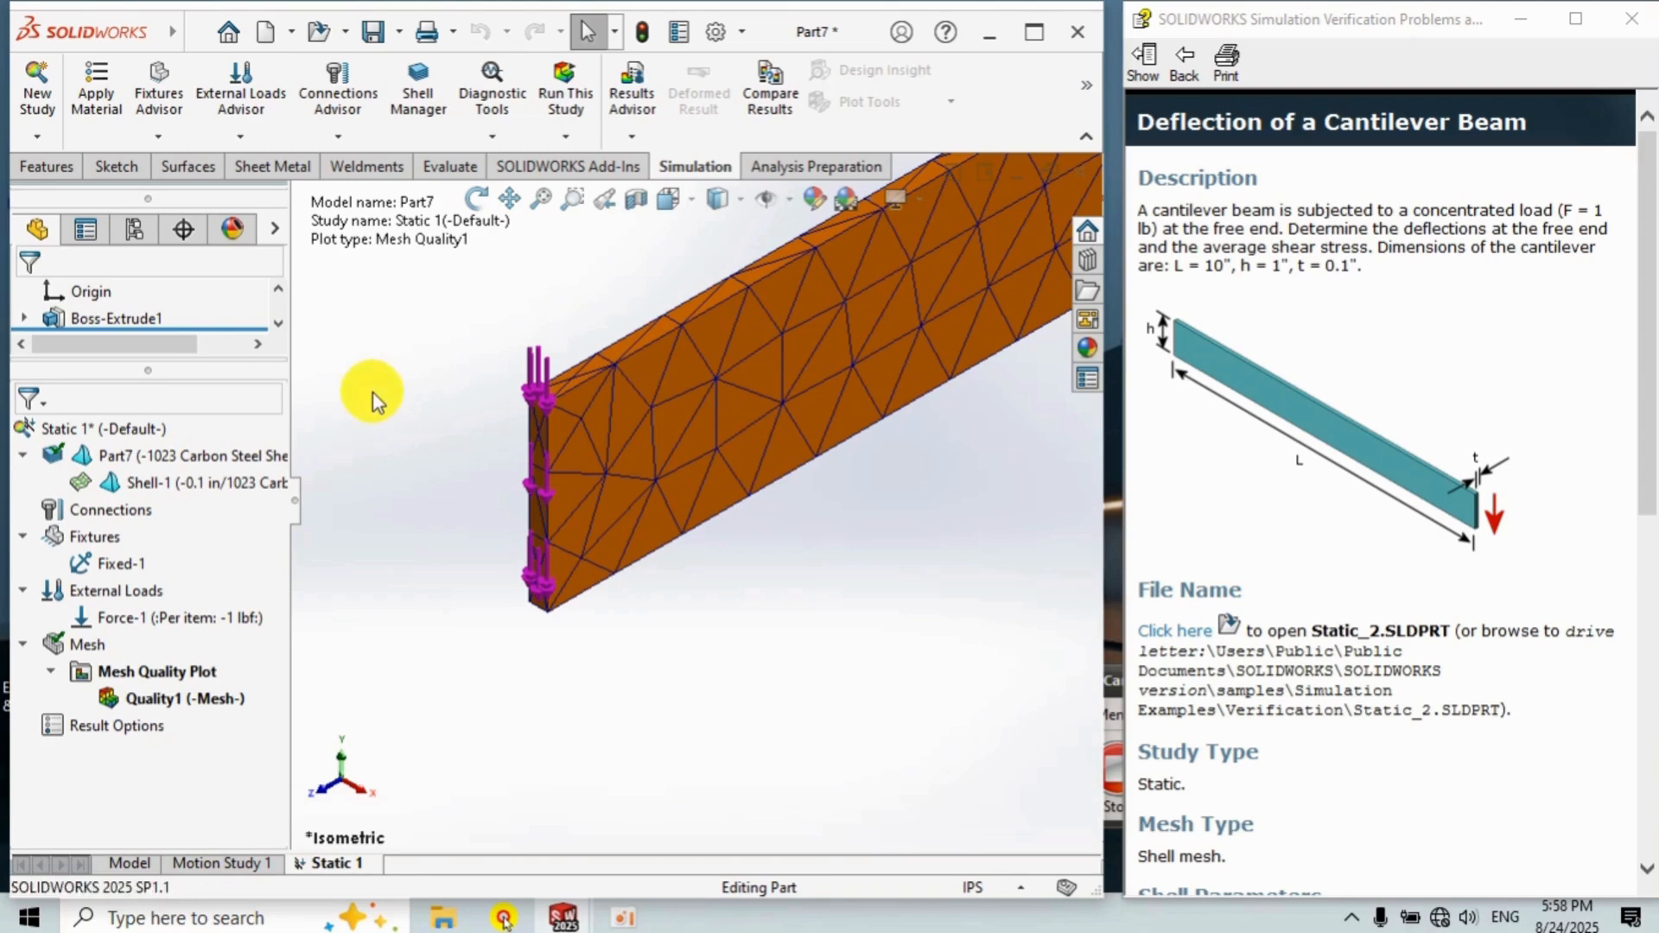
Run the static study.
{"action": "right_click", "coordinate": [146, 432]}
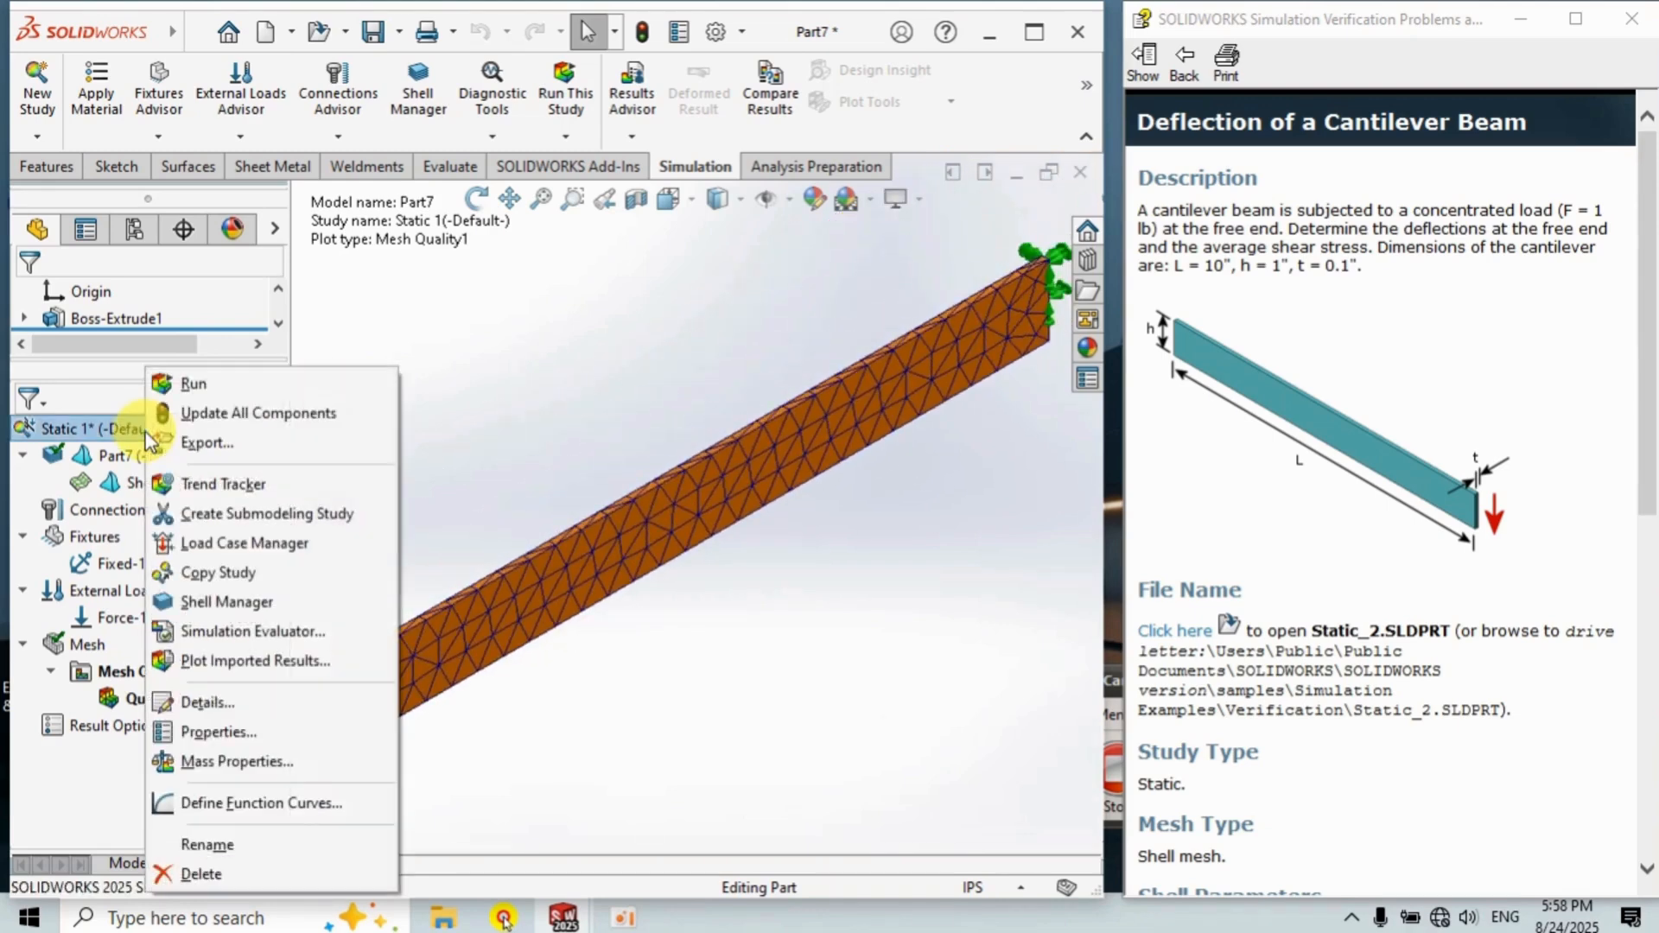
{"action": "left_click", "coordinate": [190, 383]}
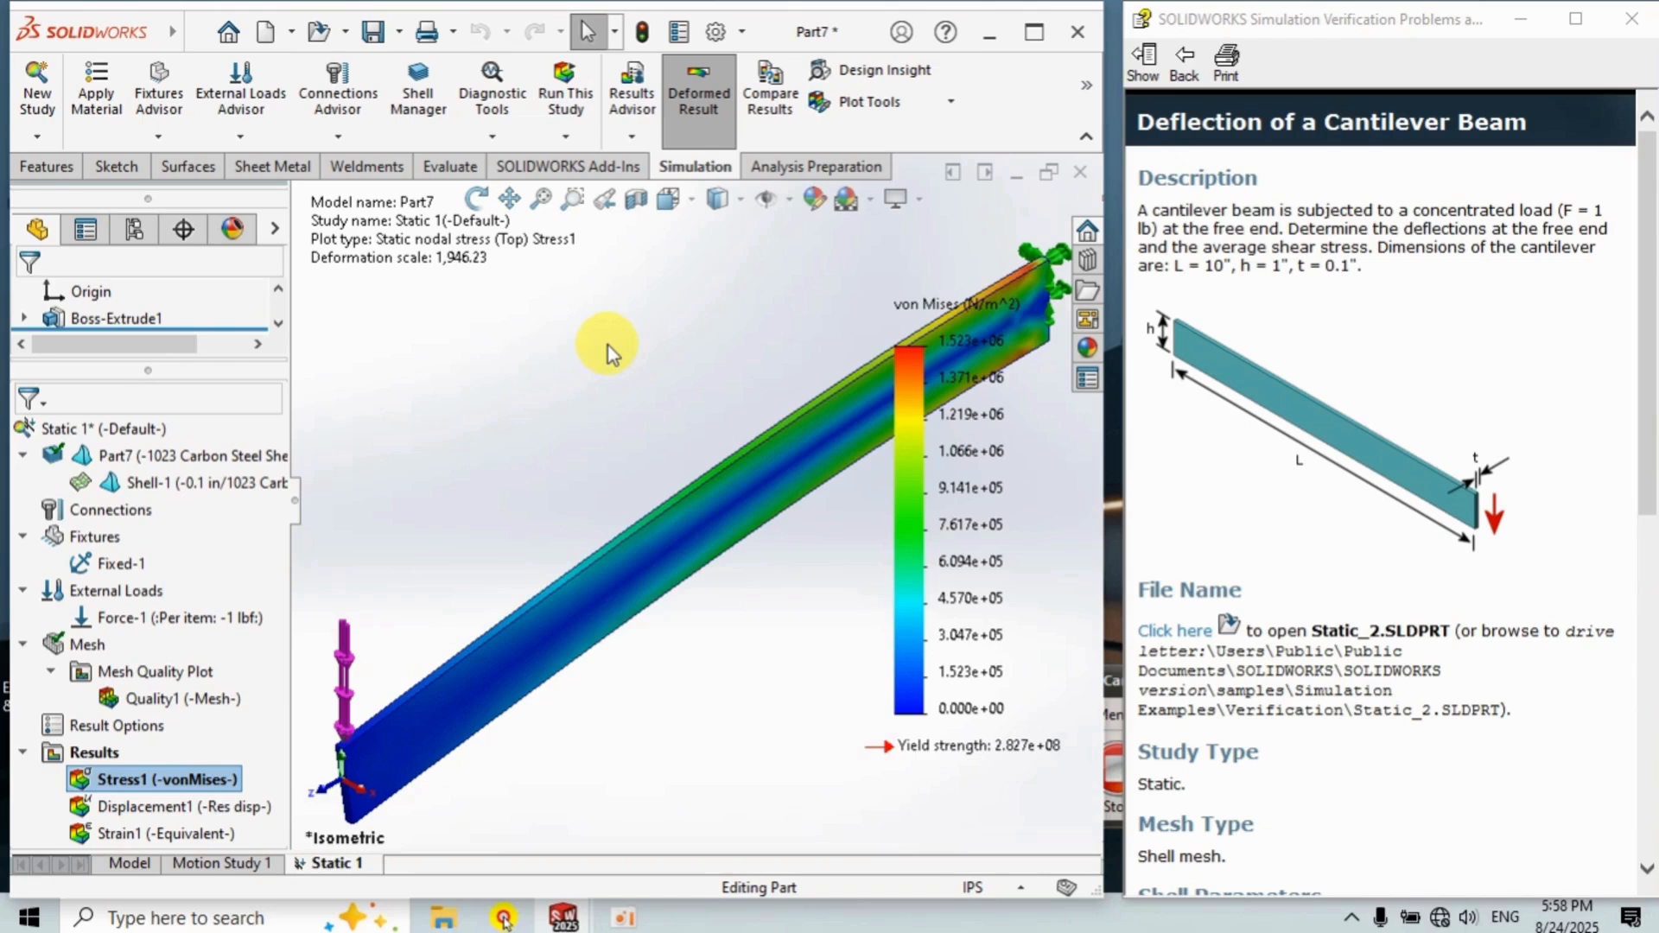
{"action": "scroll", "coordinate": [609, 345], "scroll_direction": "up", "scroll_amount": 5}
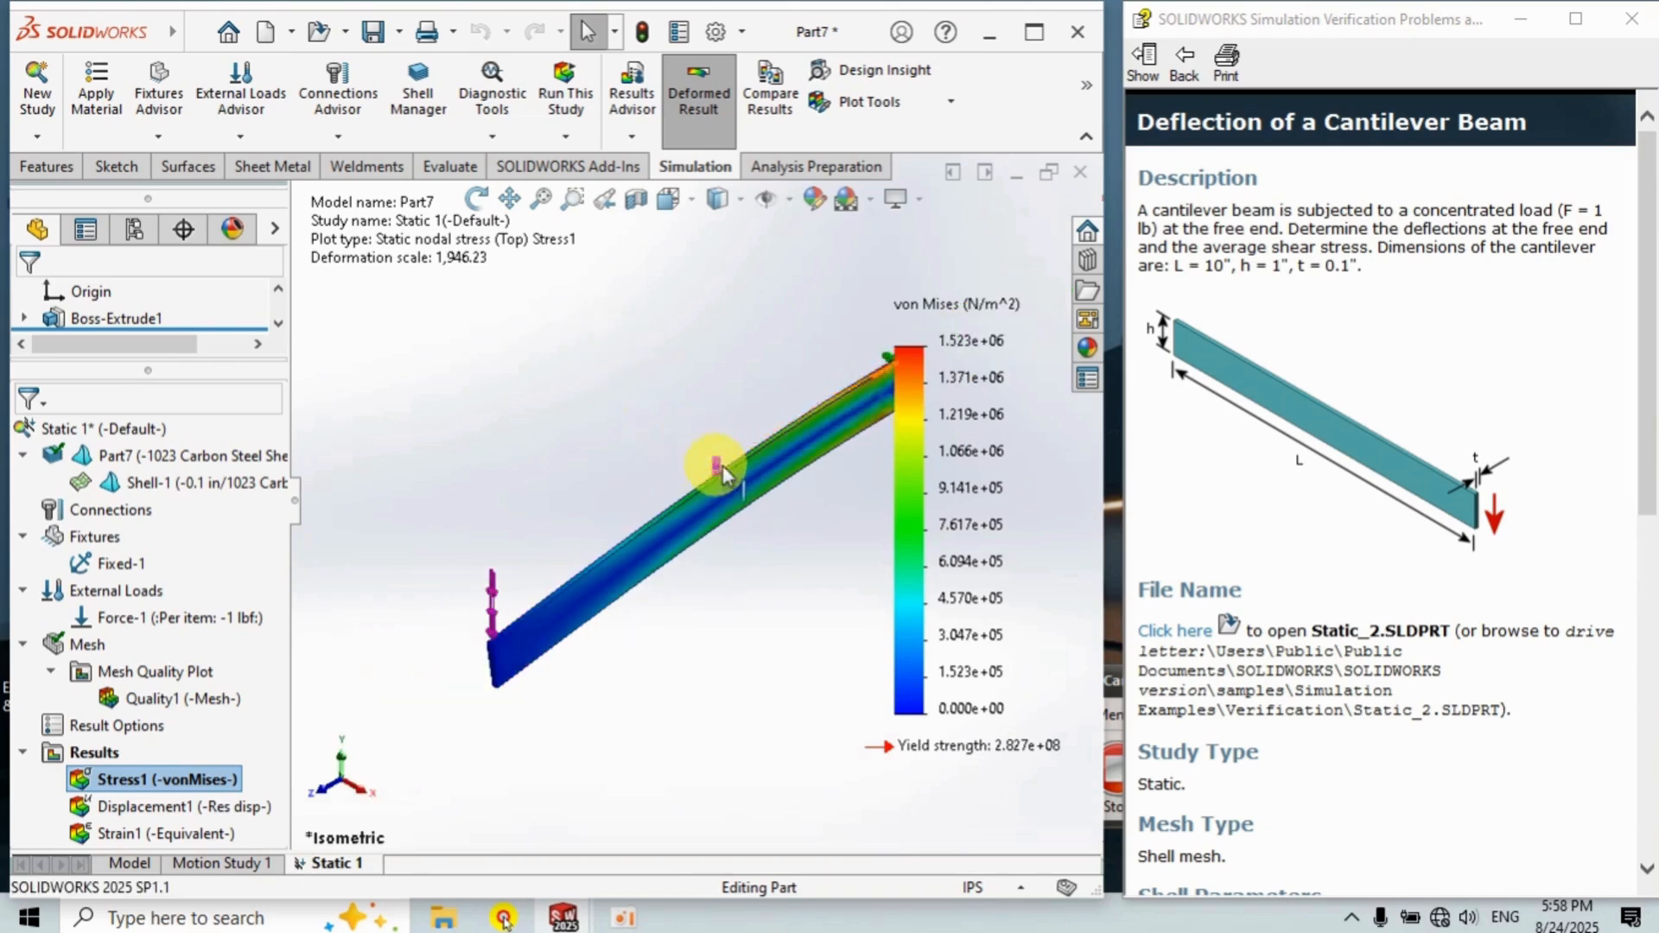
{"action": "scroll", "coordinate": [830, 474], "scroll_direction": "down", "scroll_amount": 2}
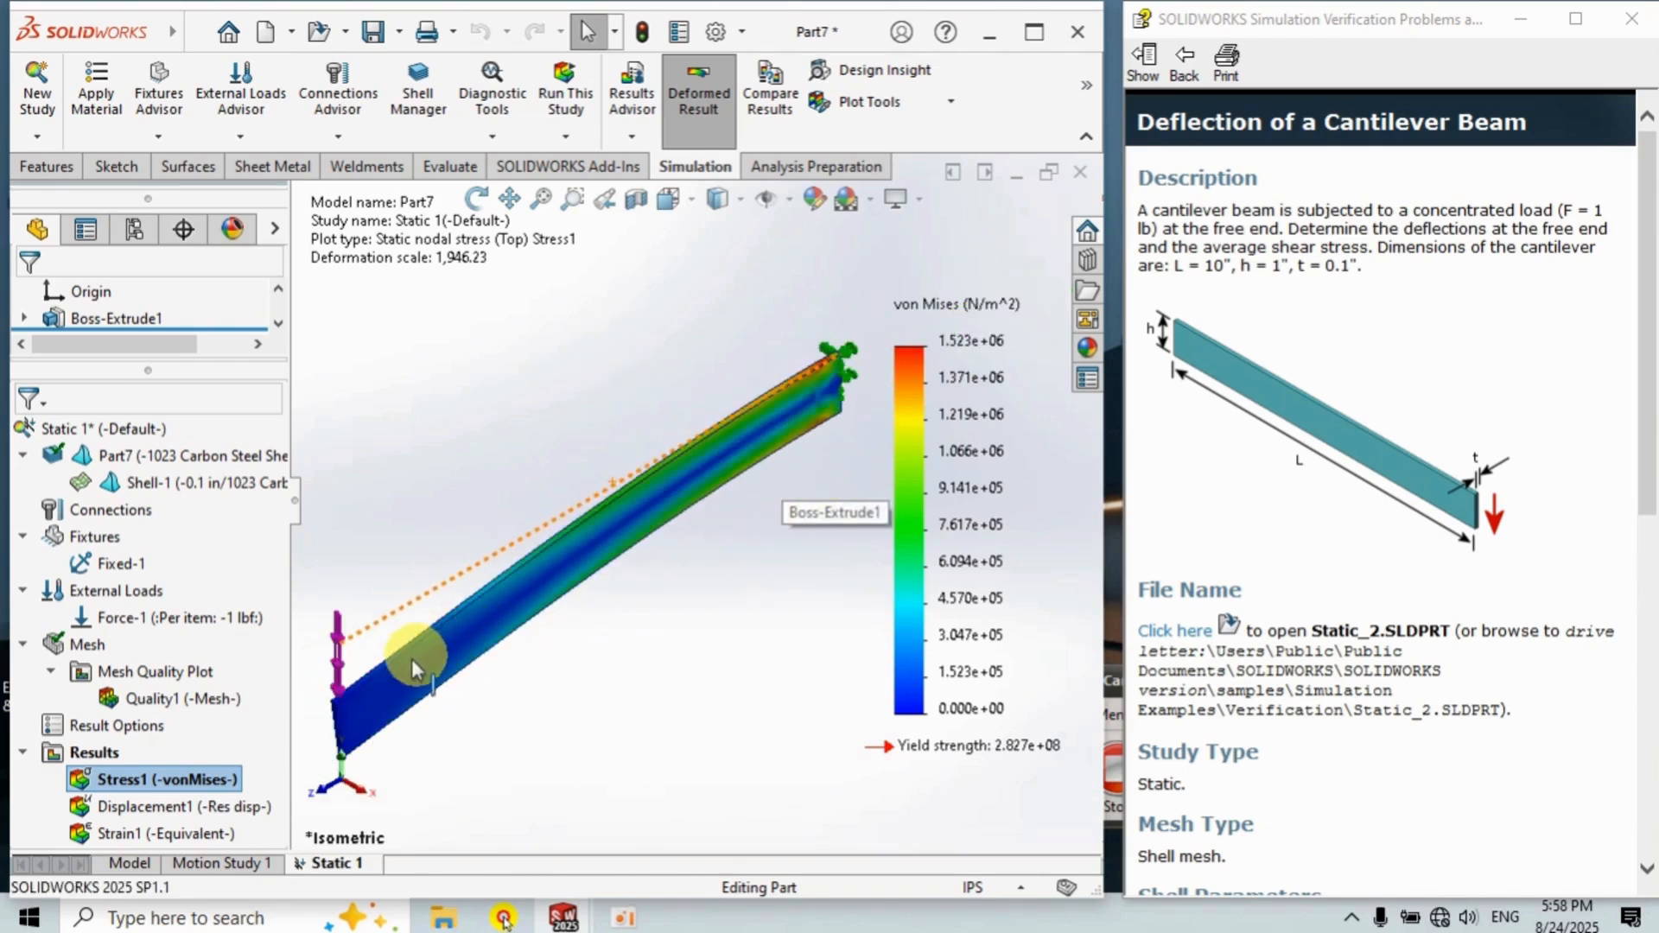
Display the displacement, strain and von Mises stress result plots in turn.
{"action": "double_click", "coordinate": [152, 811]}
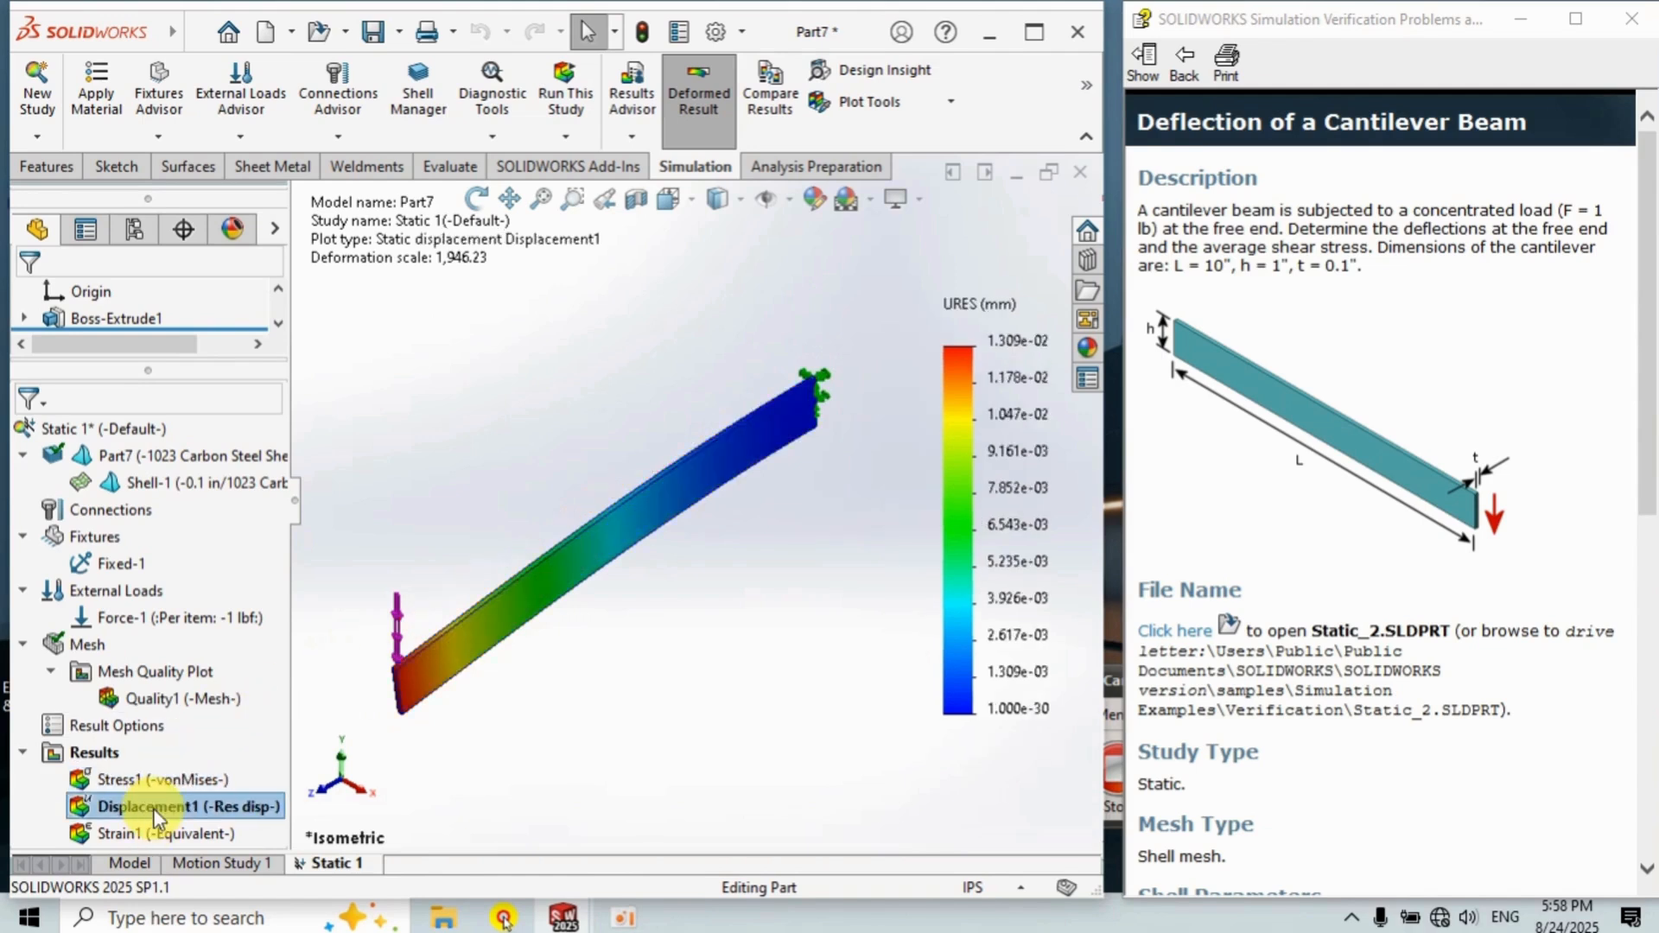
{"action": "double_click", "coordinate": [154, 833]}
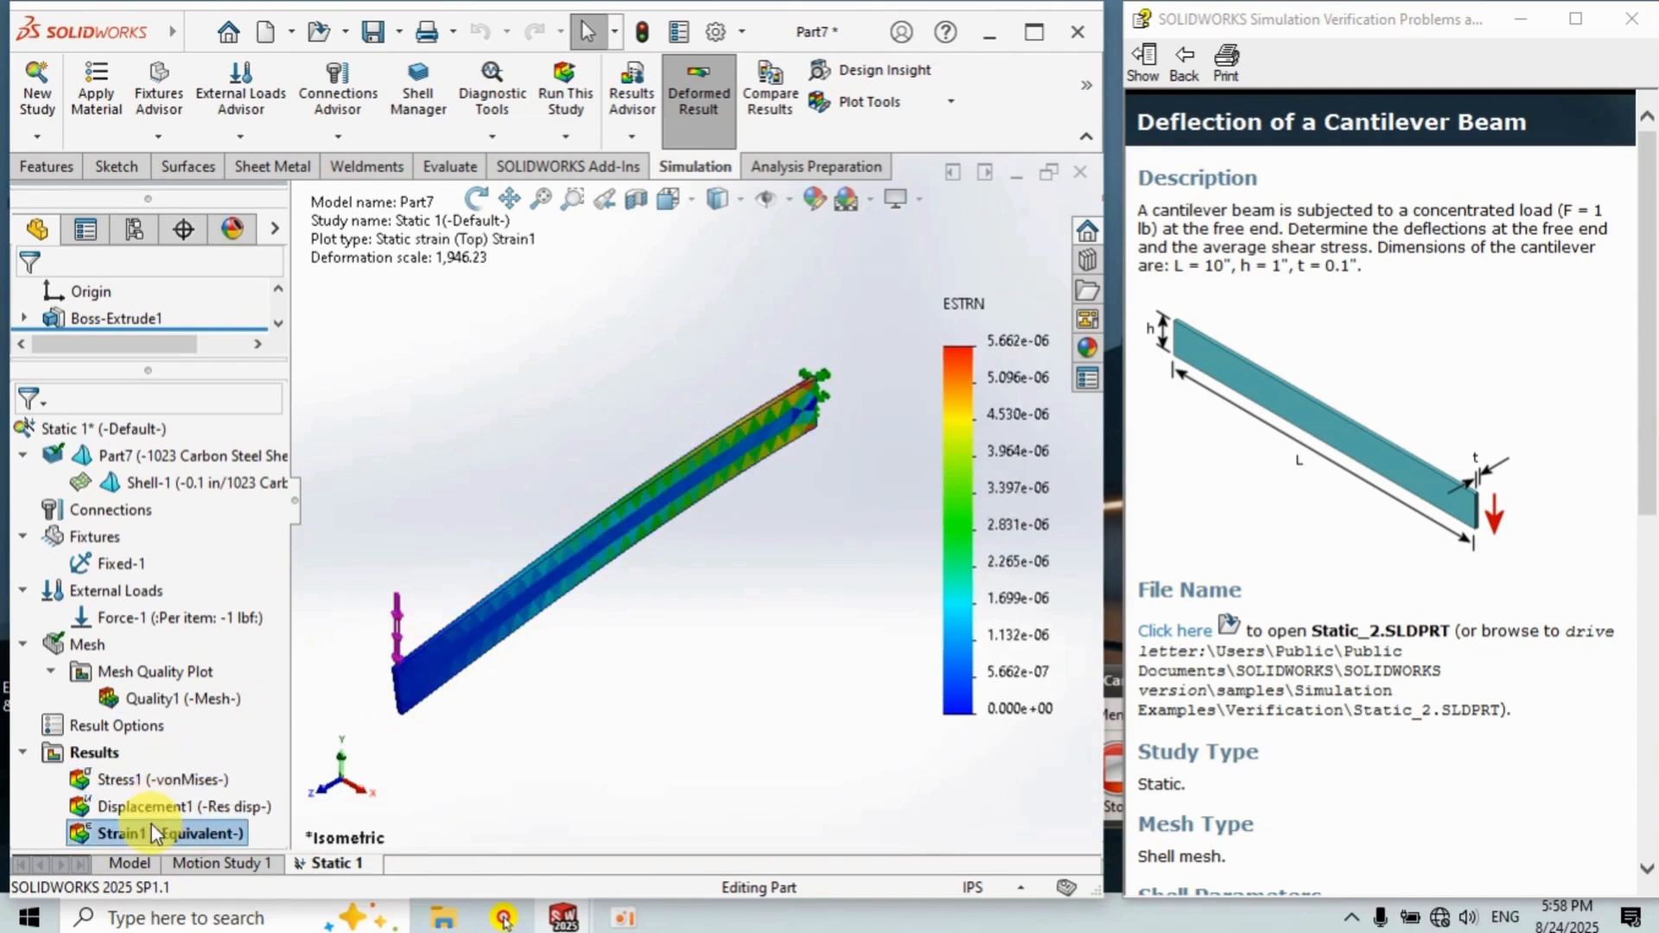
{"action": "double_click", "coordinate": [163, 769]}
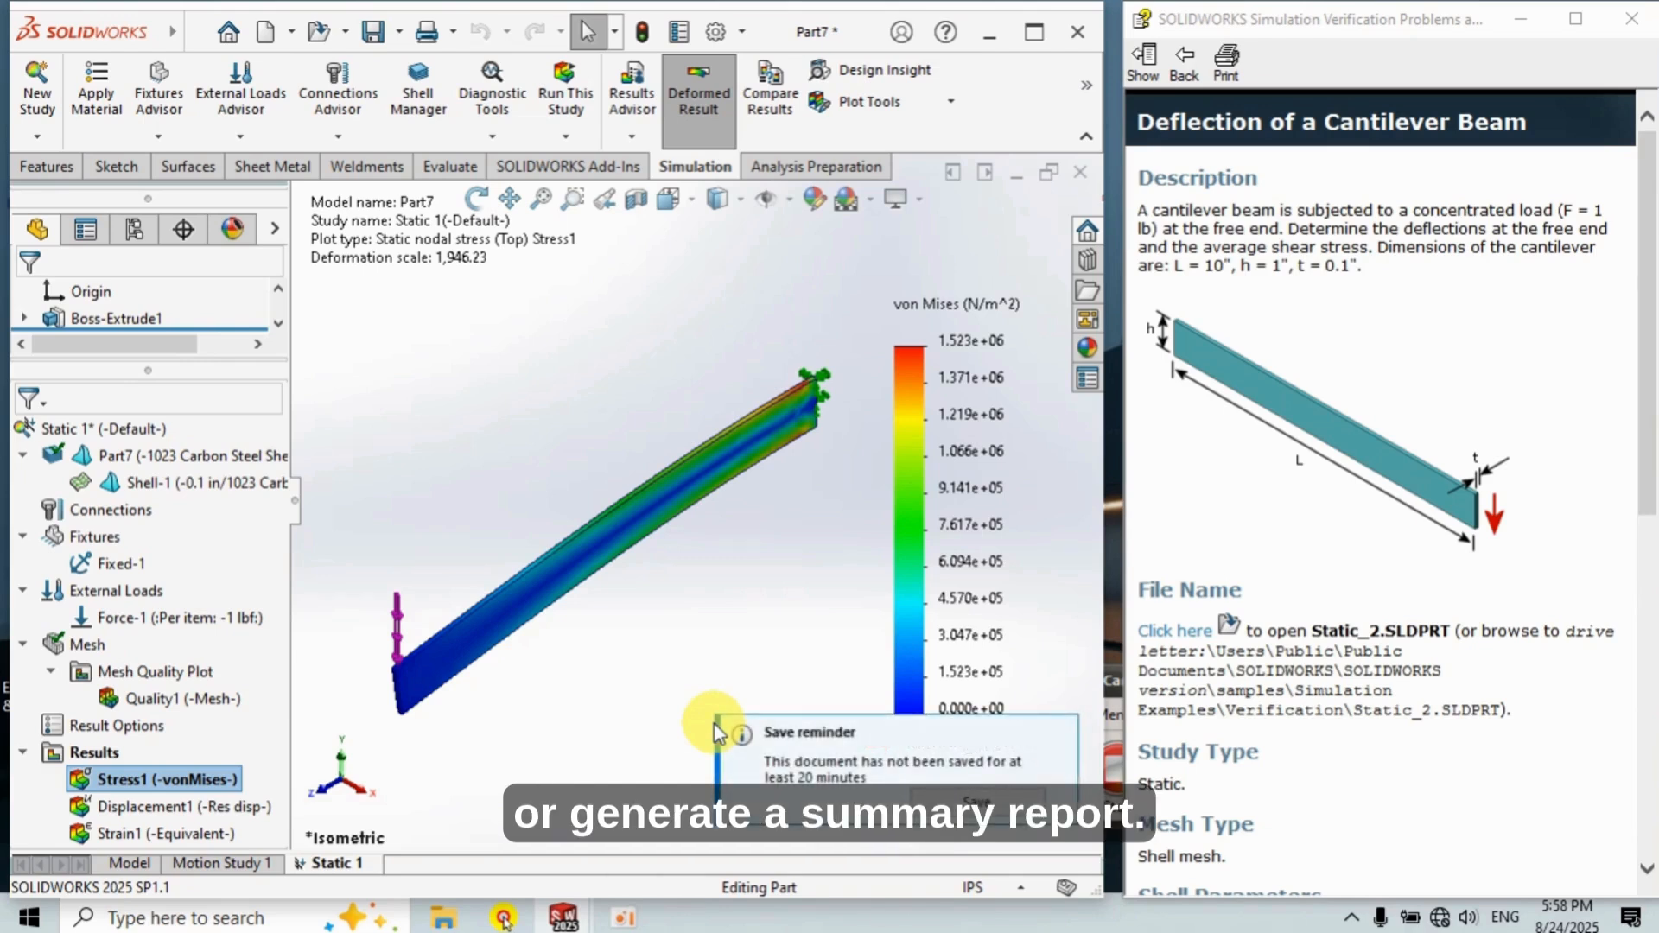
Animate the von Mises stress plot and close the animation.
{"action": "right_click", "coordinate": [137, 779]}
{"action": "left_click", "coordinate": [298, 382]}
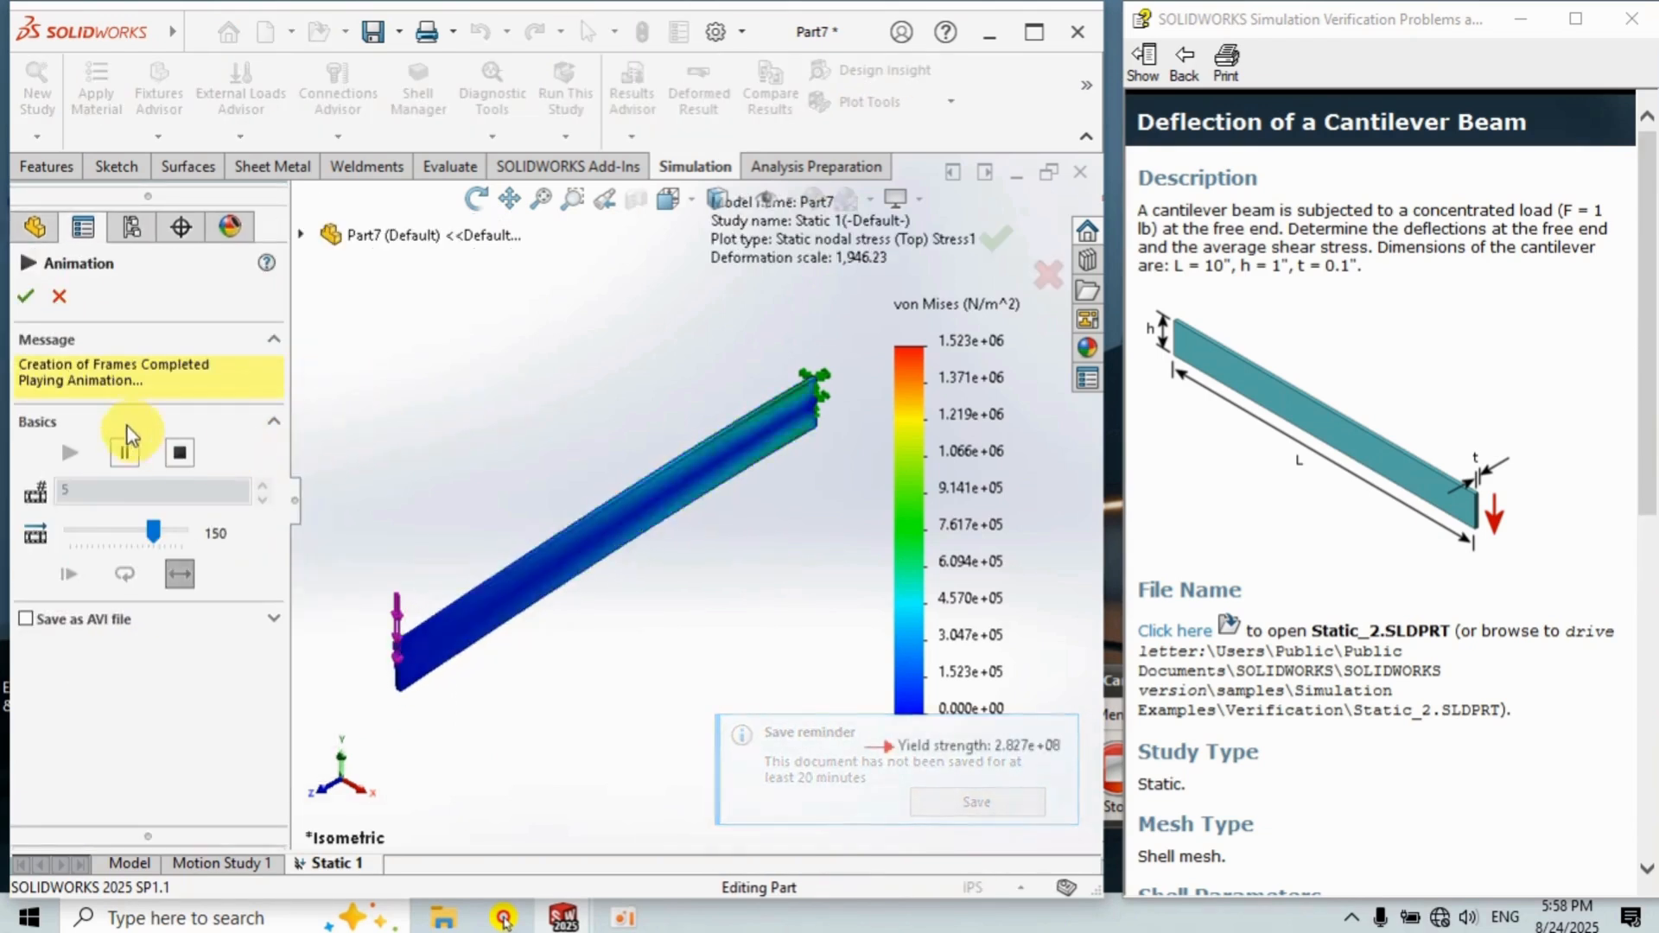
{"action": "left_click", "coordinate": [39, 304]}
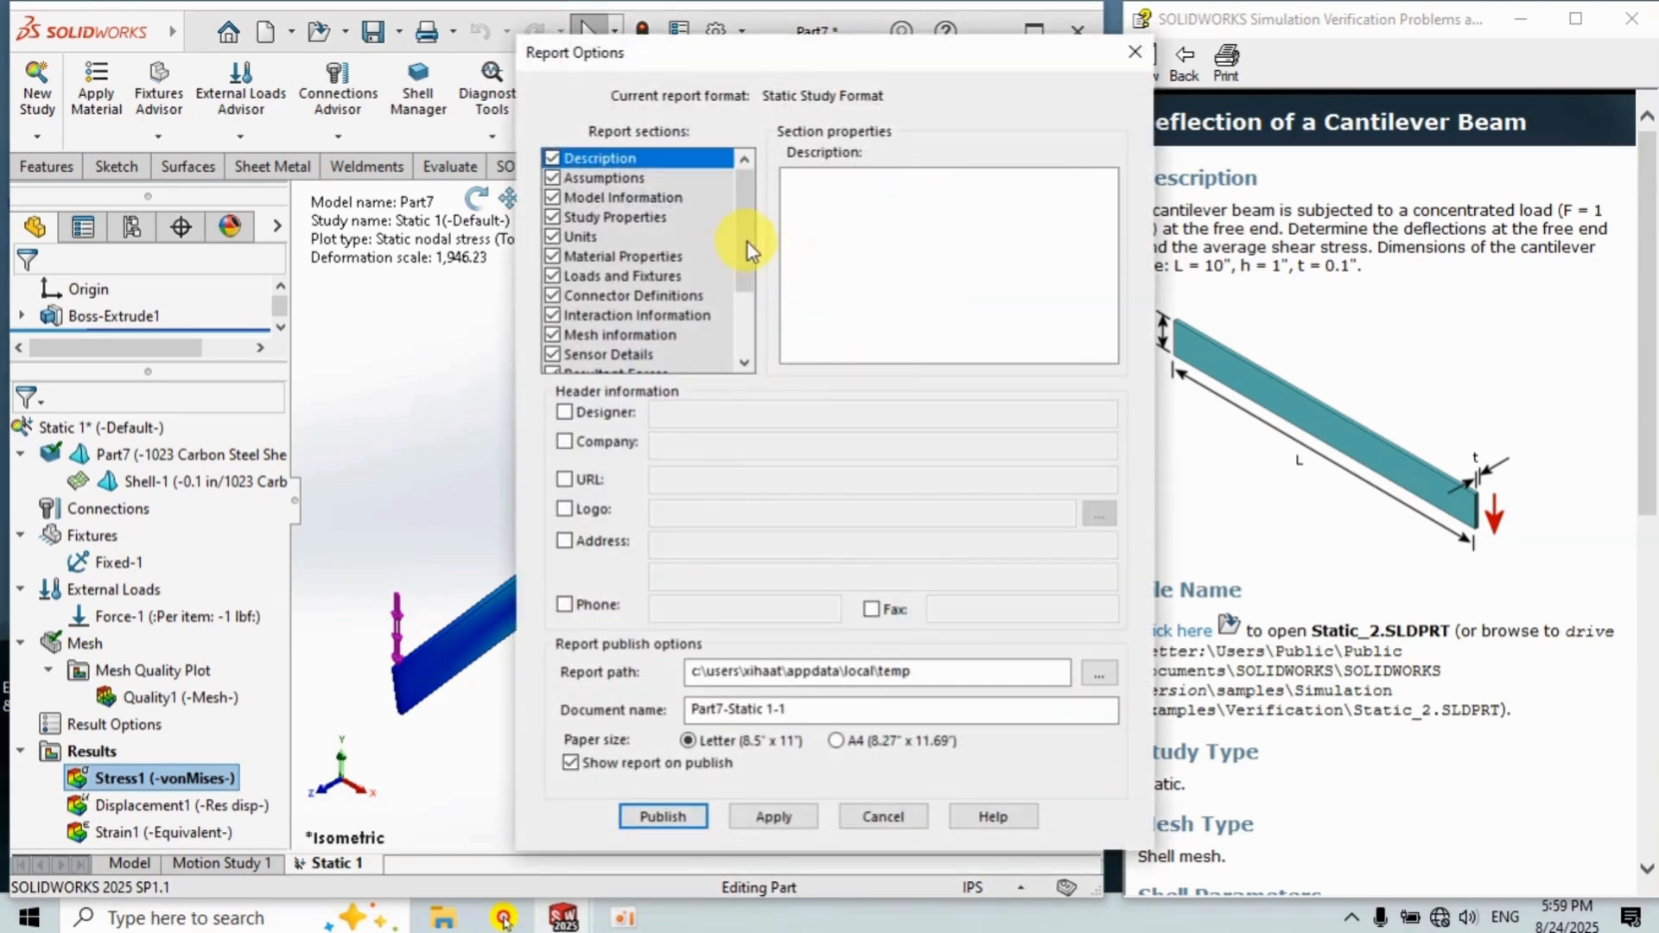
Publish the study report with the default report sections and options.
{"action": "left_click_drag", "start_coordinate": [741, 267], "coordinate": [748, 360]}
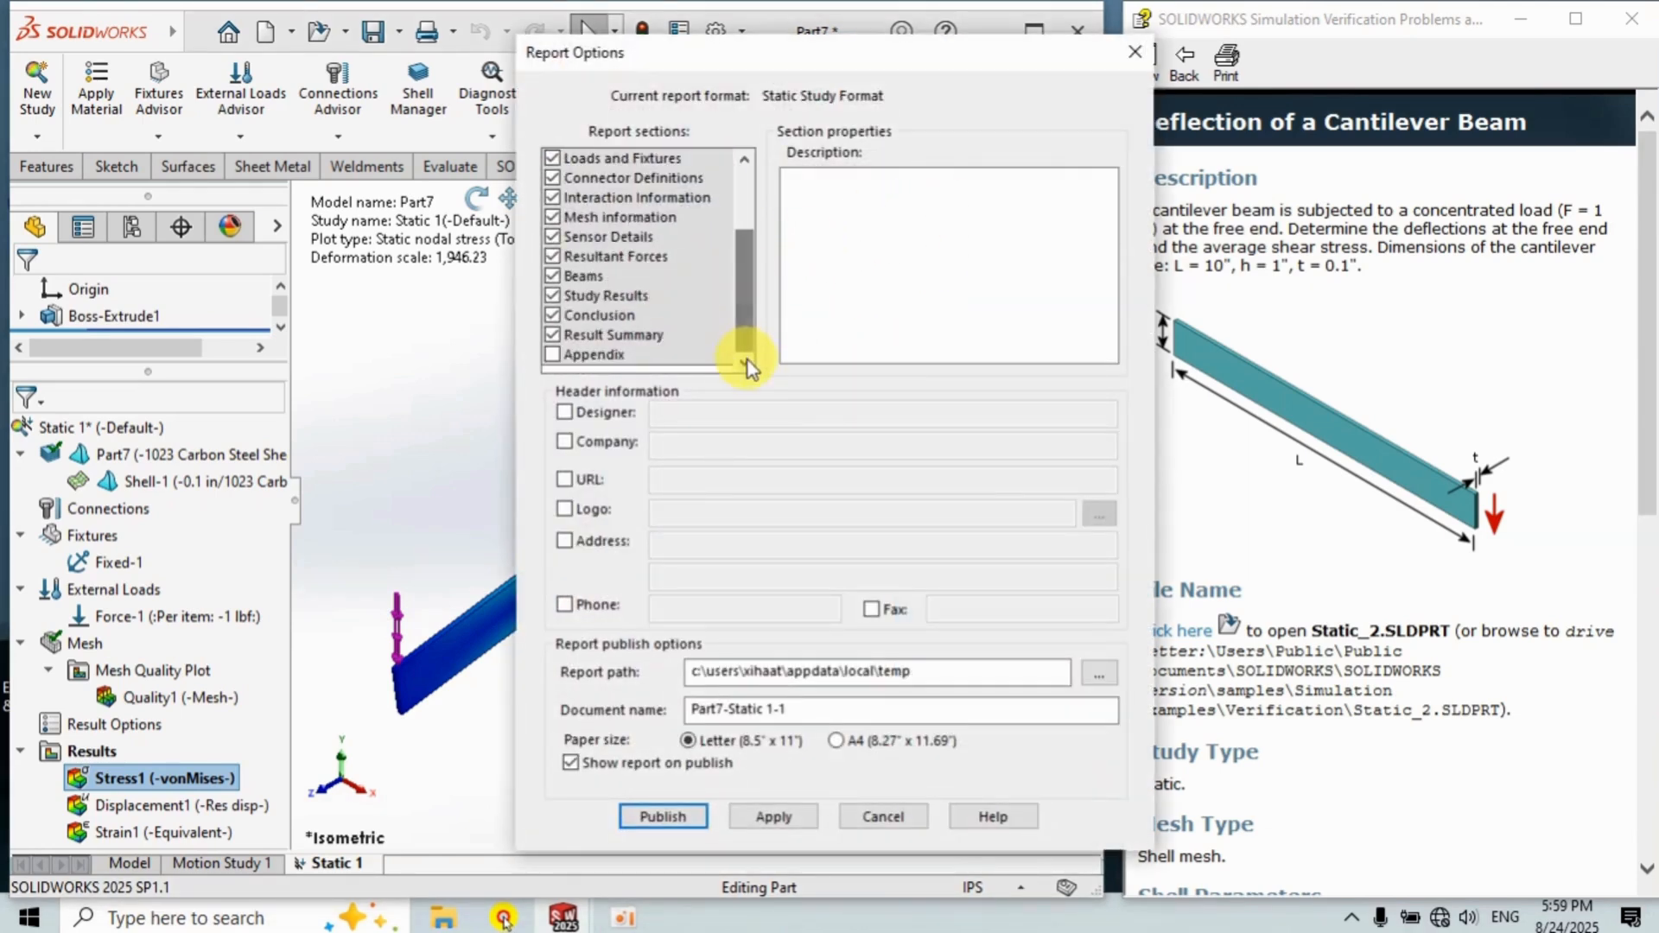
{"action": "left_click", "coordinate": [689, 824]}
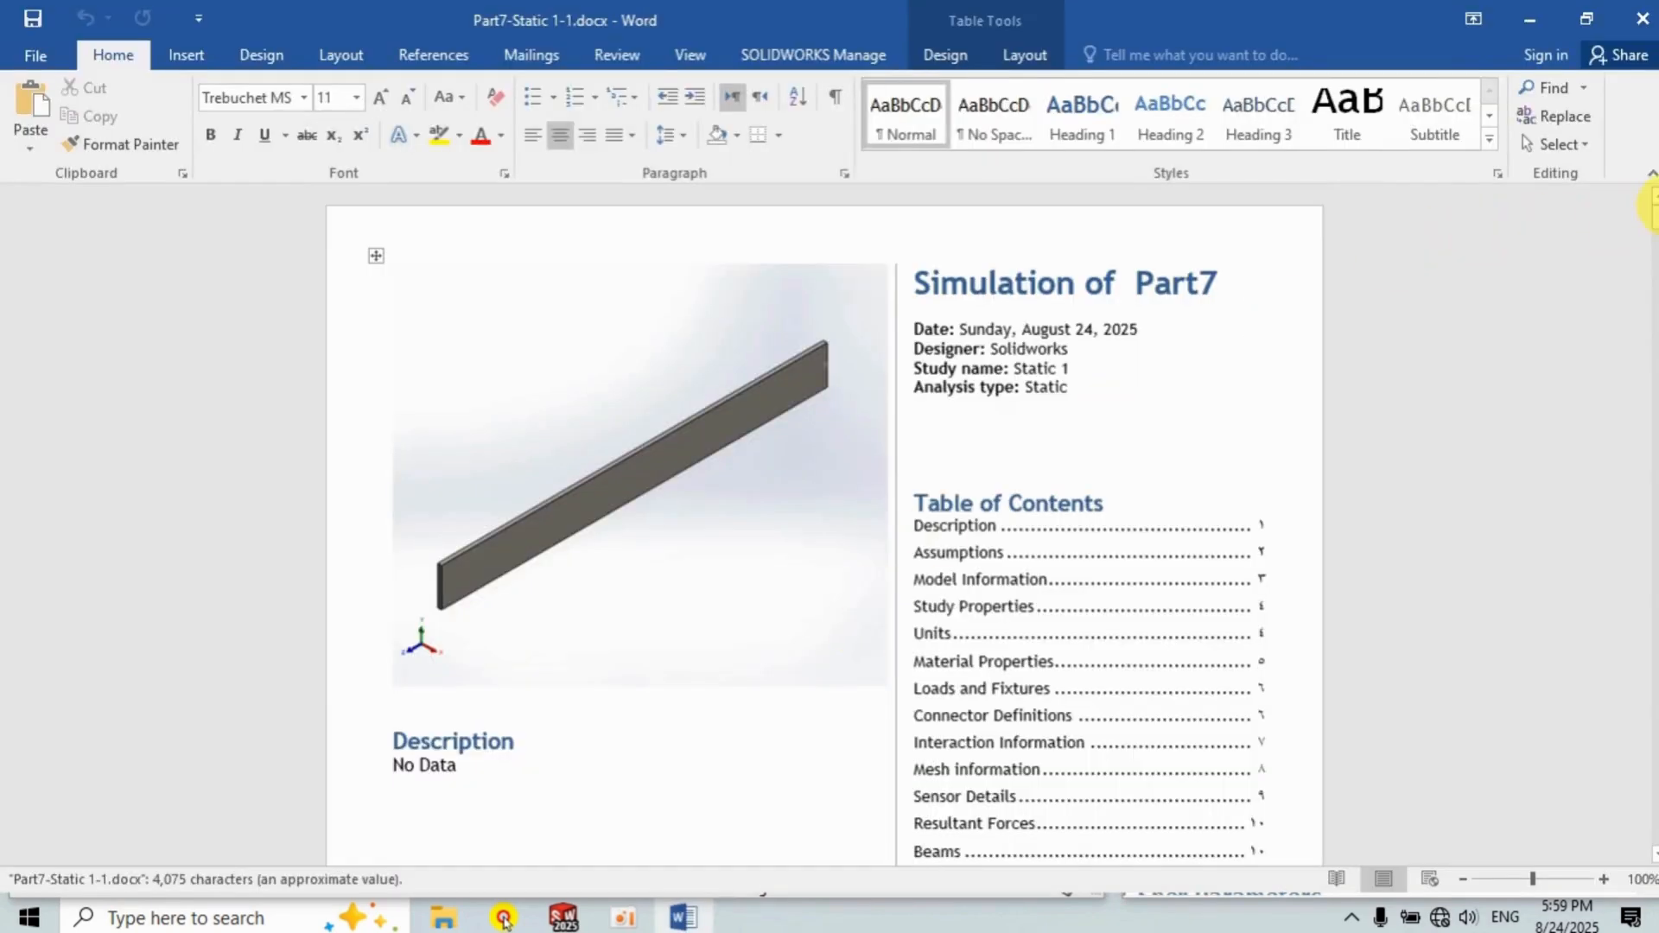
Scroll through the published report document to review its pages.
{"action": "left_click_drag", "start_coordinate": [1653, 215], "coordinate": [1653, 799]}
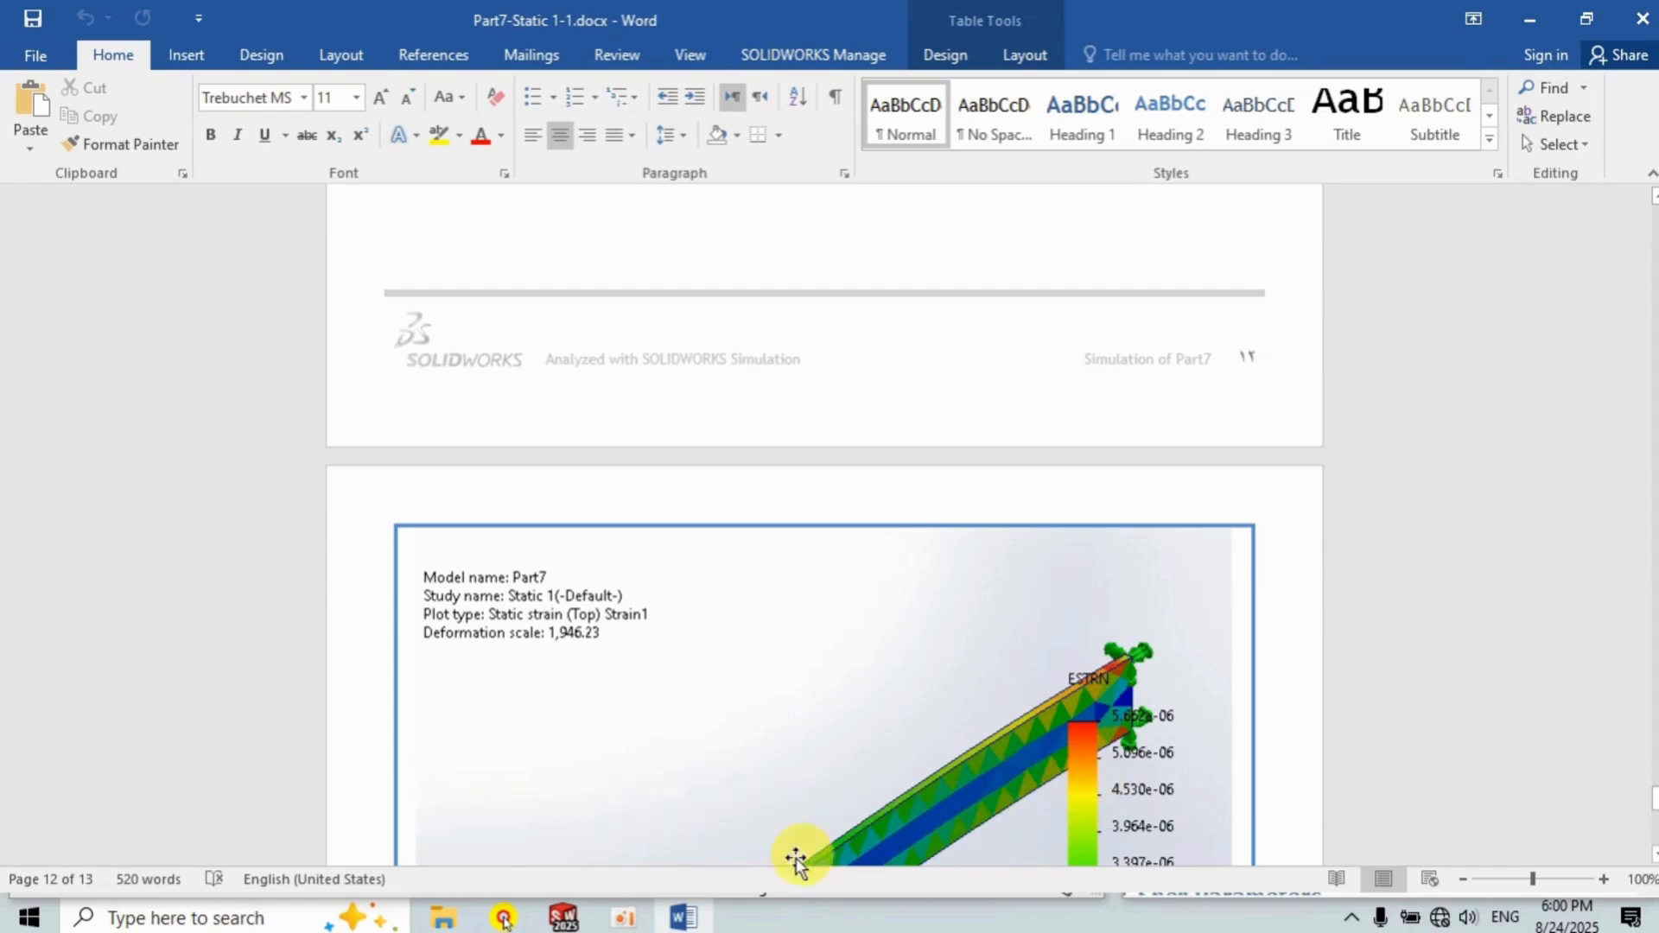
{"action": "left_click", "coordinate": [624, 917]}
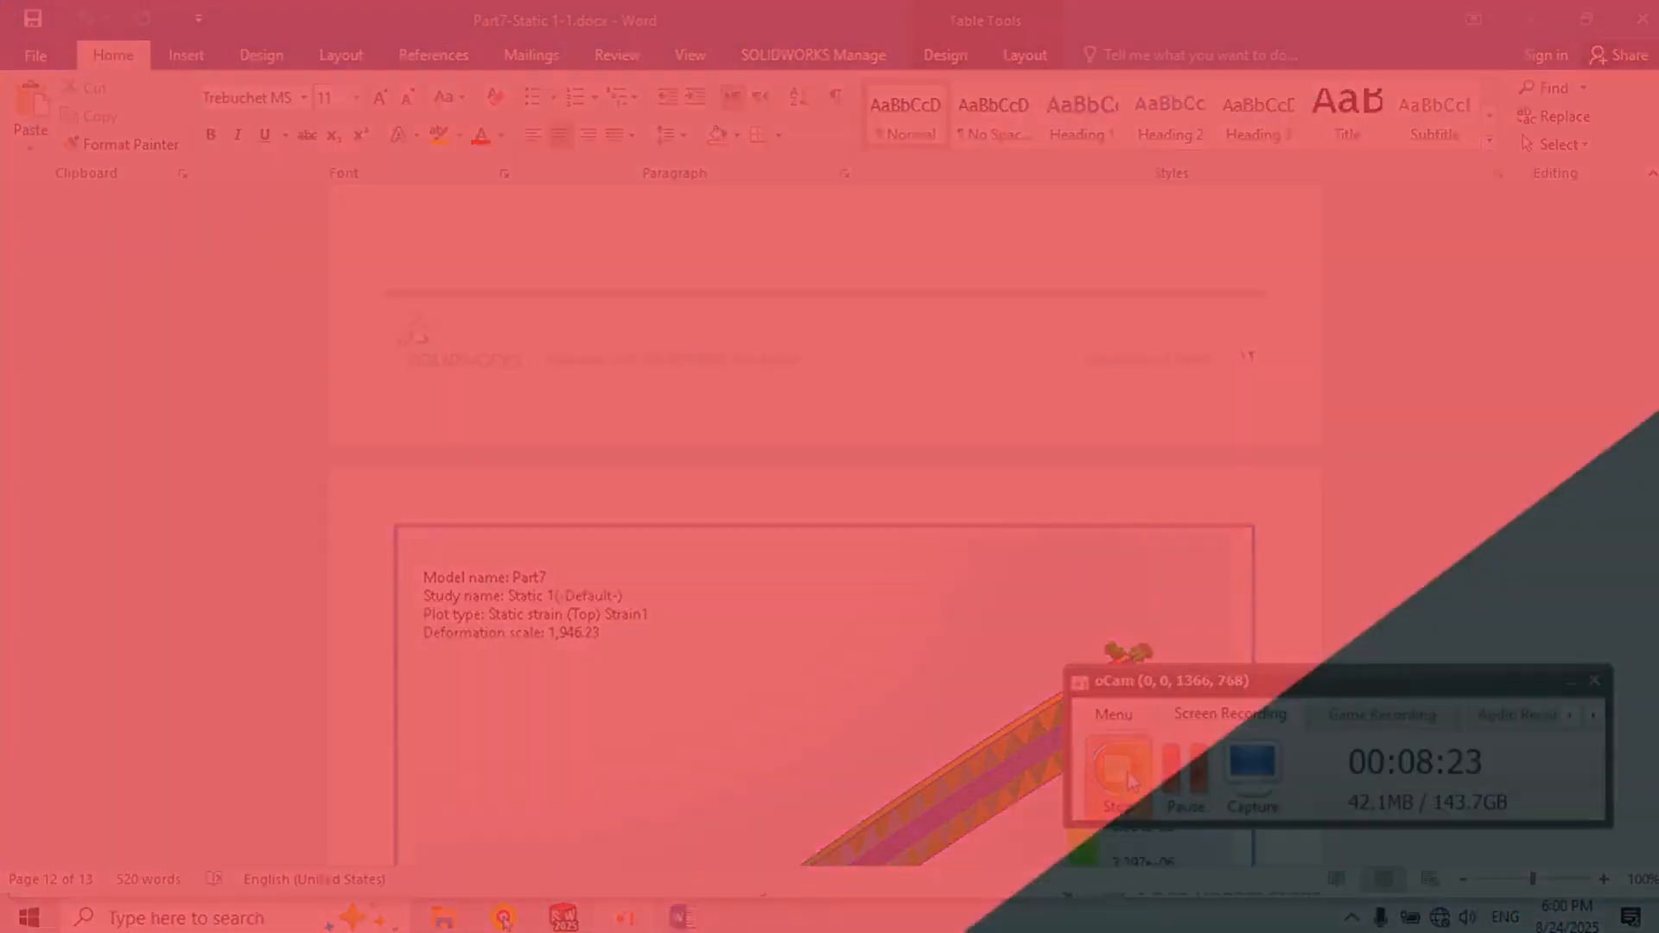